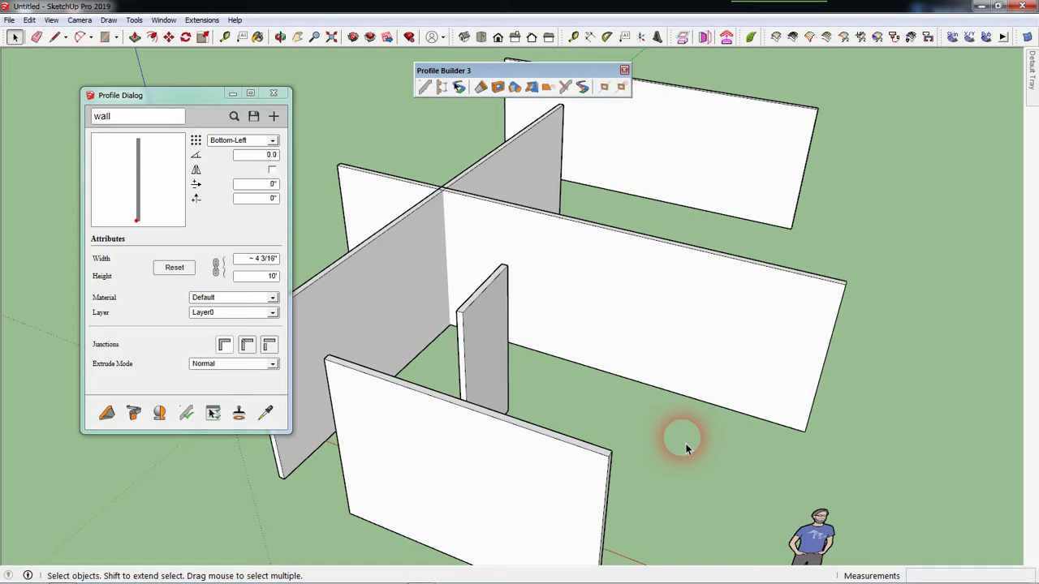
Try to trim the crossing wall's projecting end to the near face of the long middle wall, and undo the trim
scroll(862, 223, "down", 2)
scroll(520, 217, "up", 4)
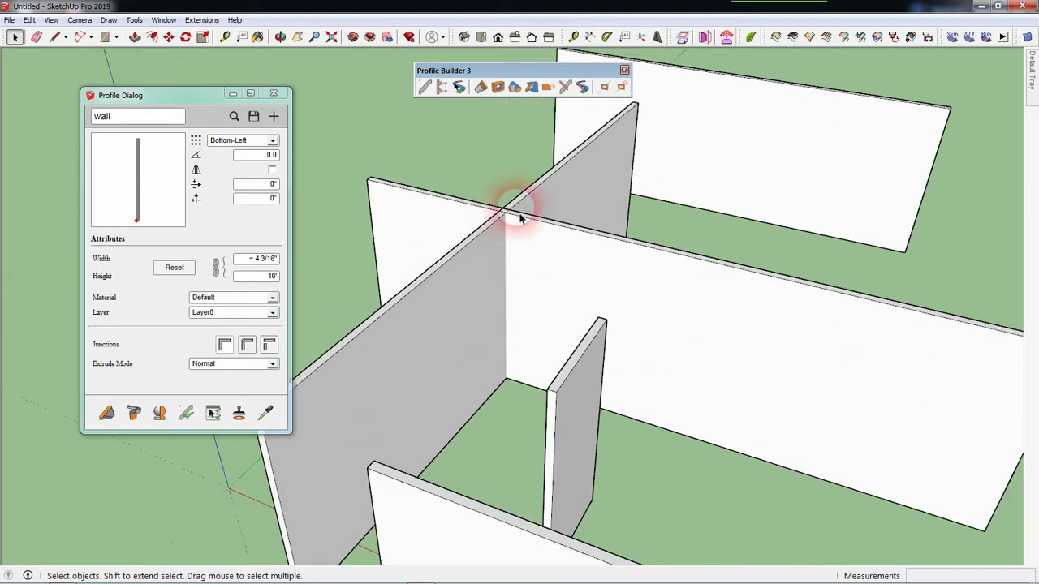
scroll(521, 217, "down", 2)
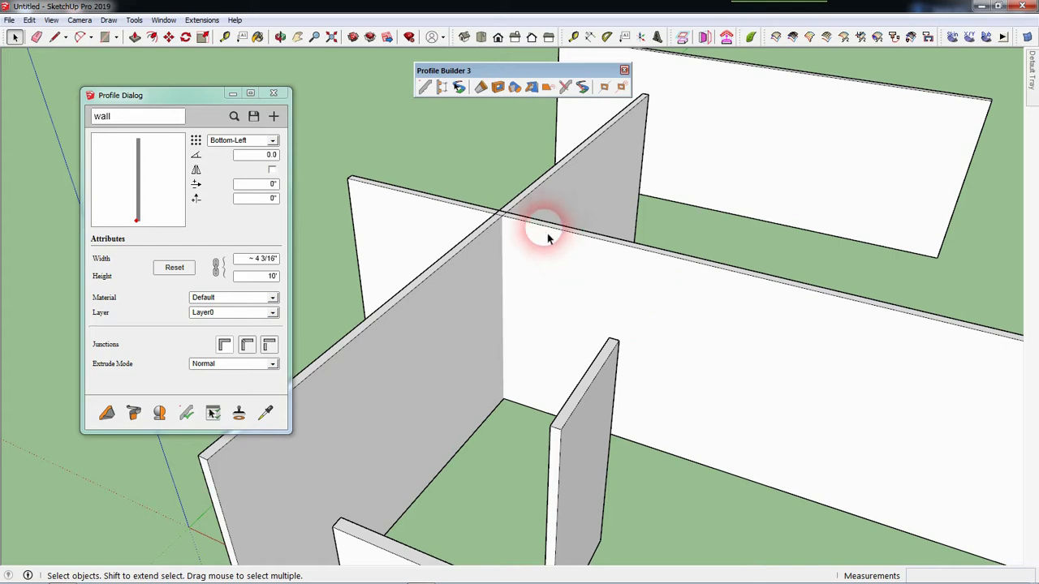
scroll(542, 240, "down", 1)
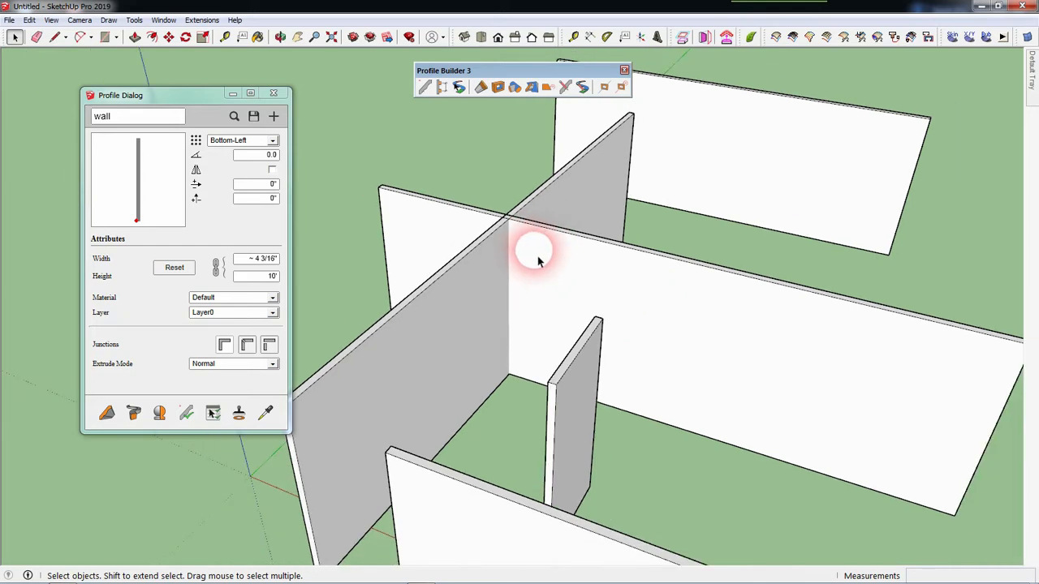
left_click(532, 90)
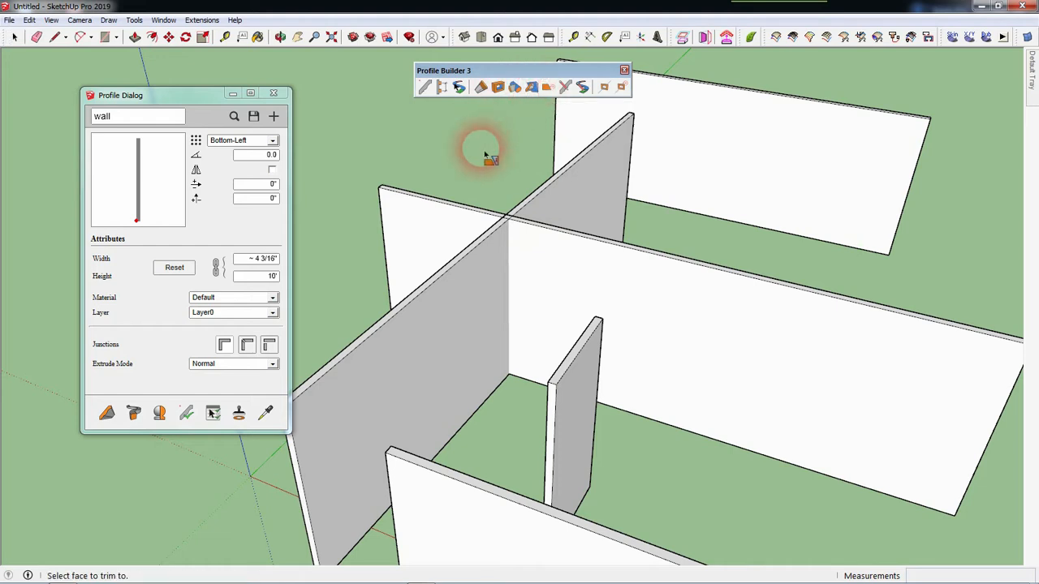
left_click(576, 161)
scroll(588, 179, "up", 2)
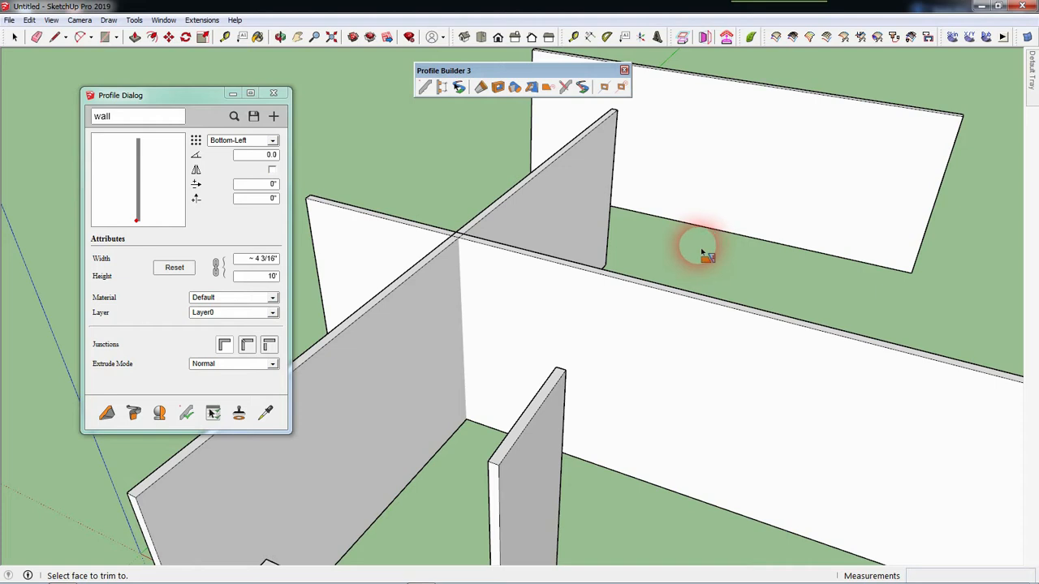
scroll(563, 208, "down", 1)
scroll(631, 204, "up", 2)
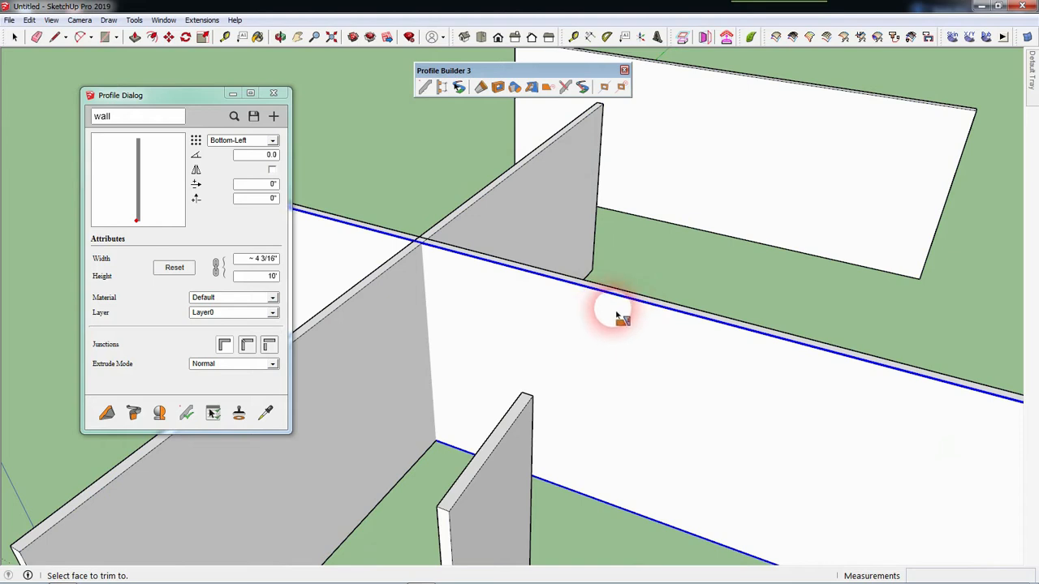
scroll(645, 240, "down", 1)
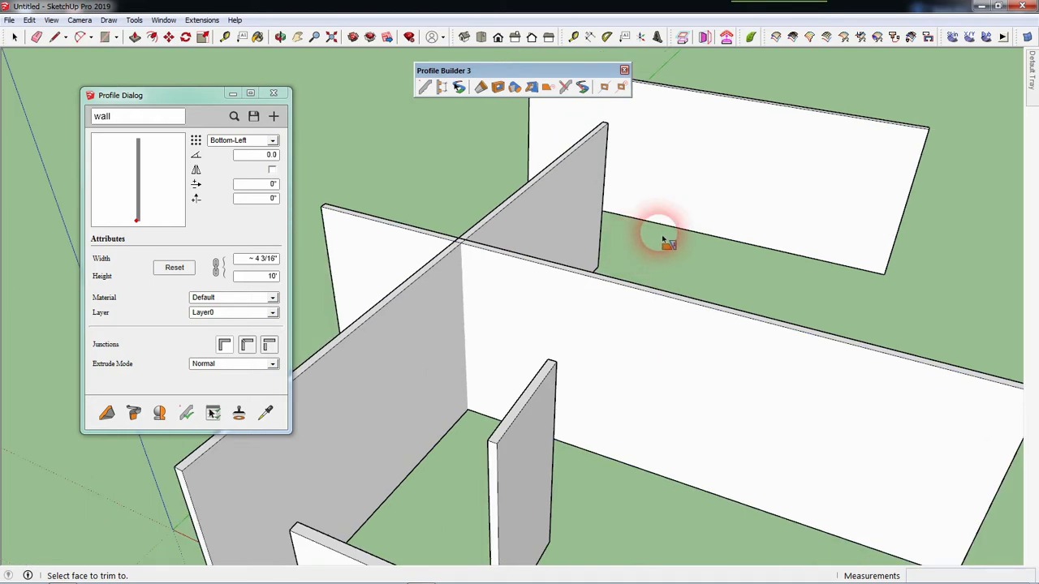
left_click(600, 312)
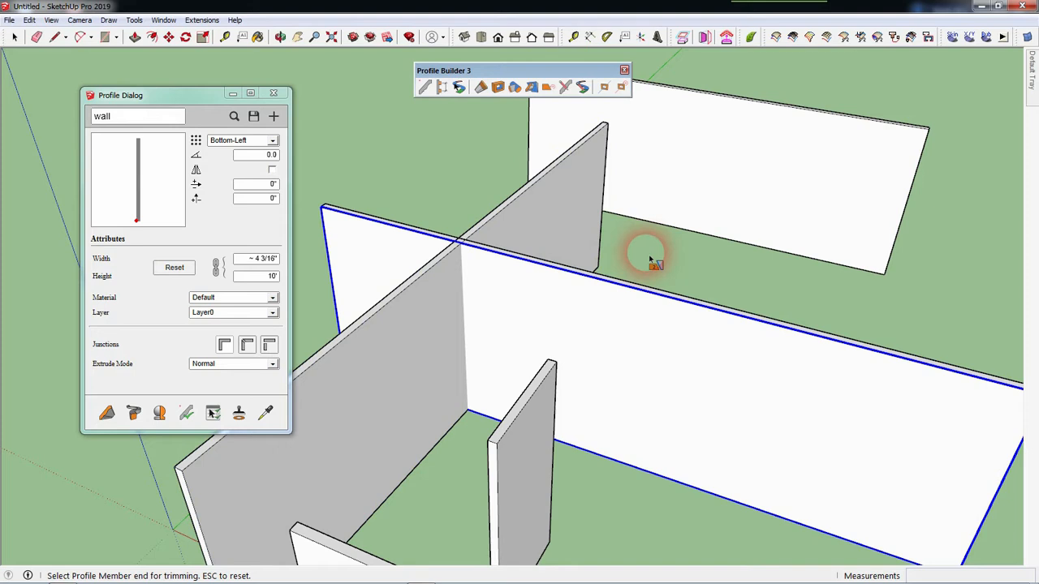
left_click(597, 235)
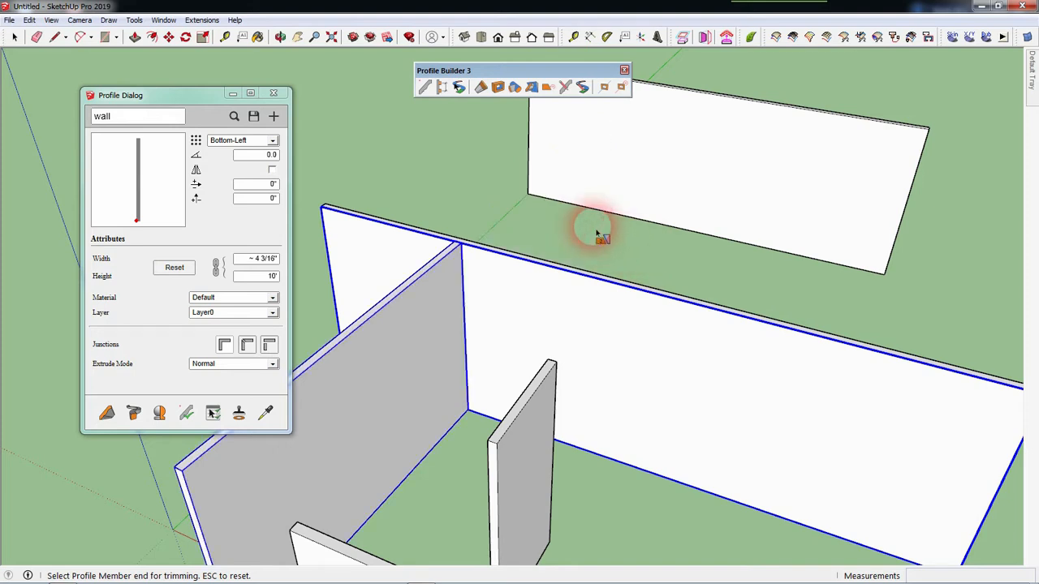
scroll(457, 168, "up", 4)
scroll(473, 215, "up", 1)
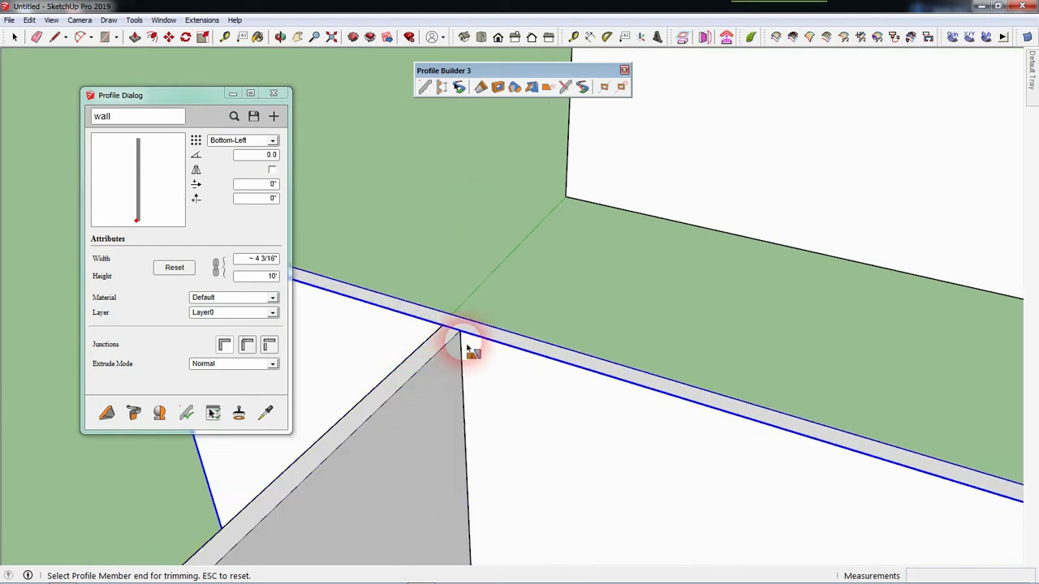
scroll(482, 235, "down", 3)
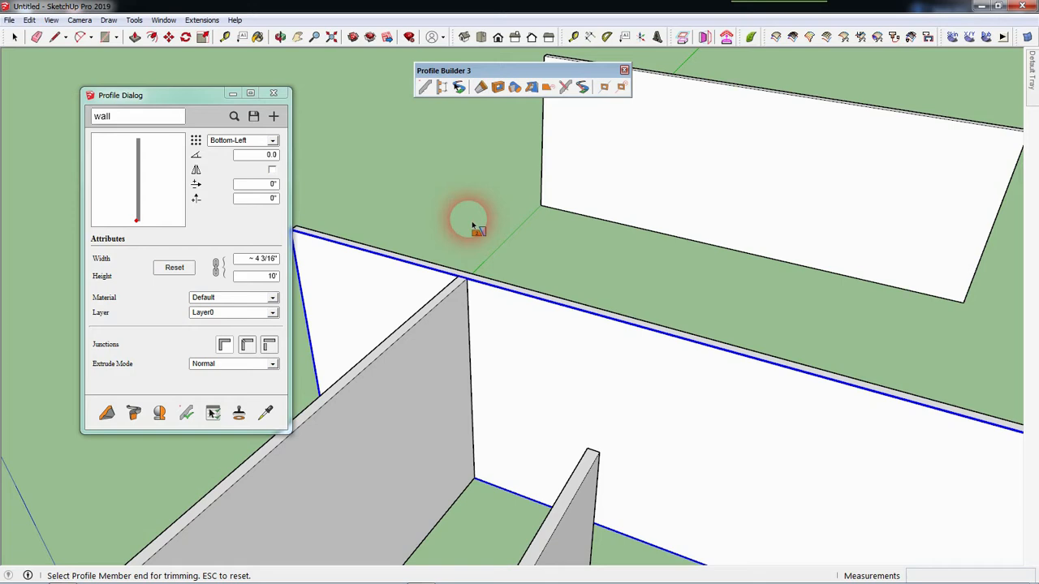
key("space")
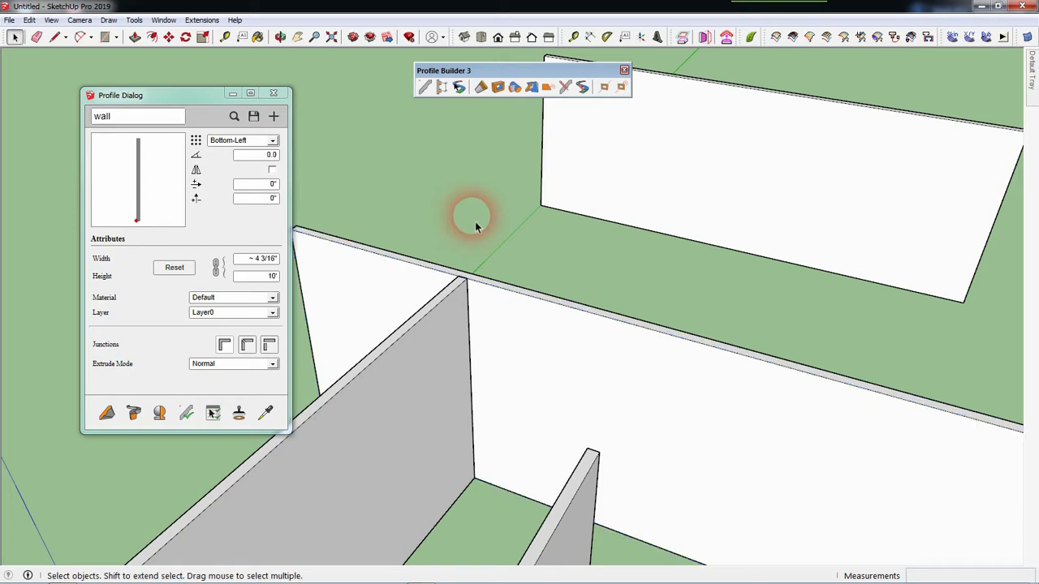
key("ctrl+z")
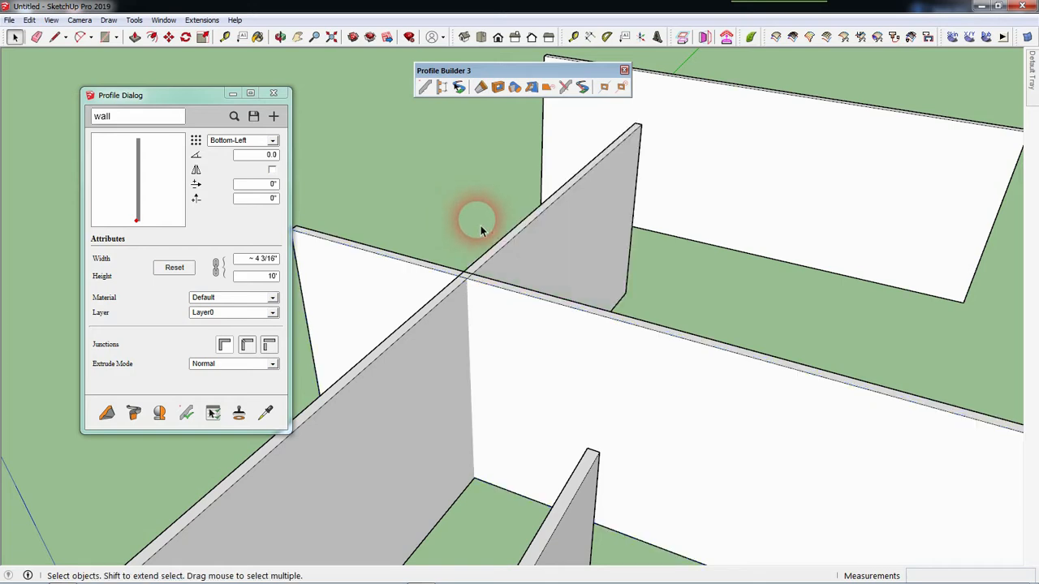
Repeat the Trim to Face of the crossing wall against the middle wall's near face, inspect the joint, and undo it
left_click(535, 99)
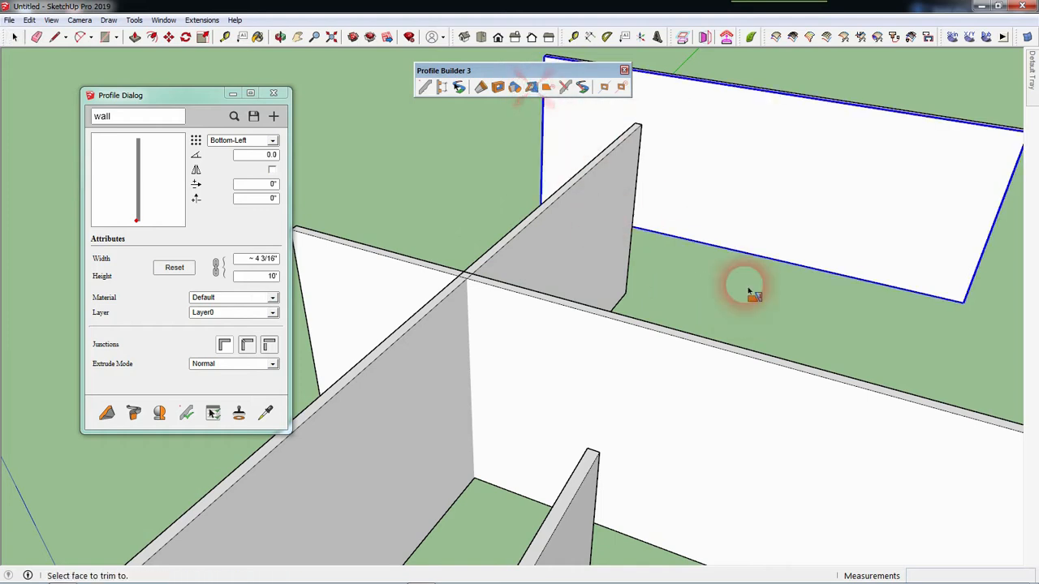
left_click(674, 374)
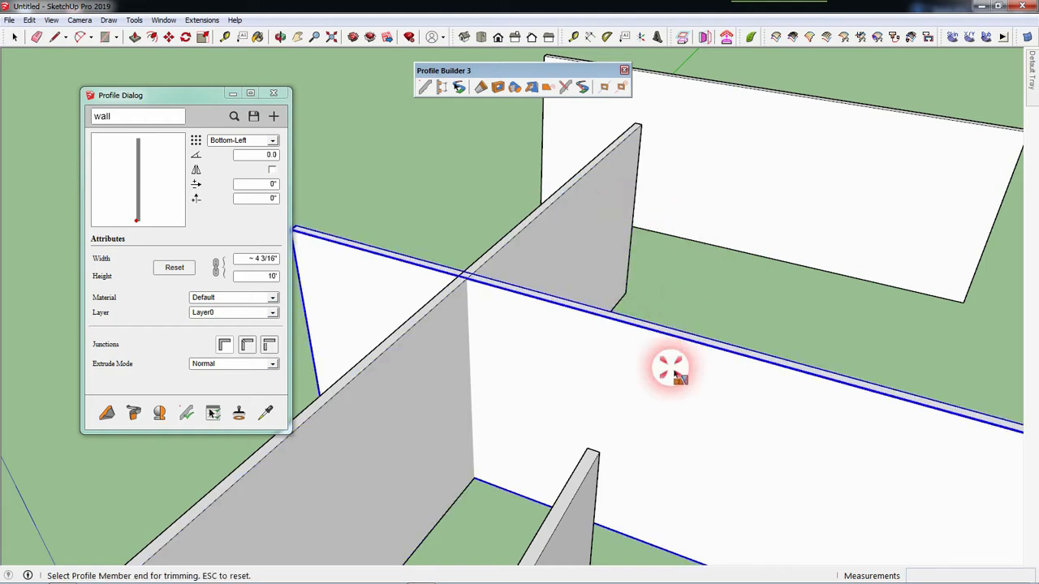
left_click(615, 256)
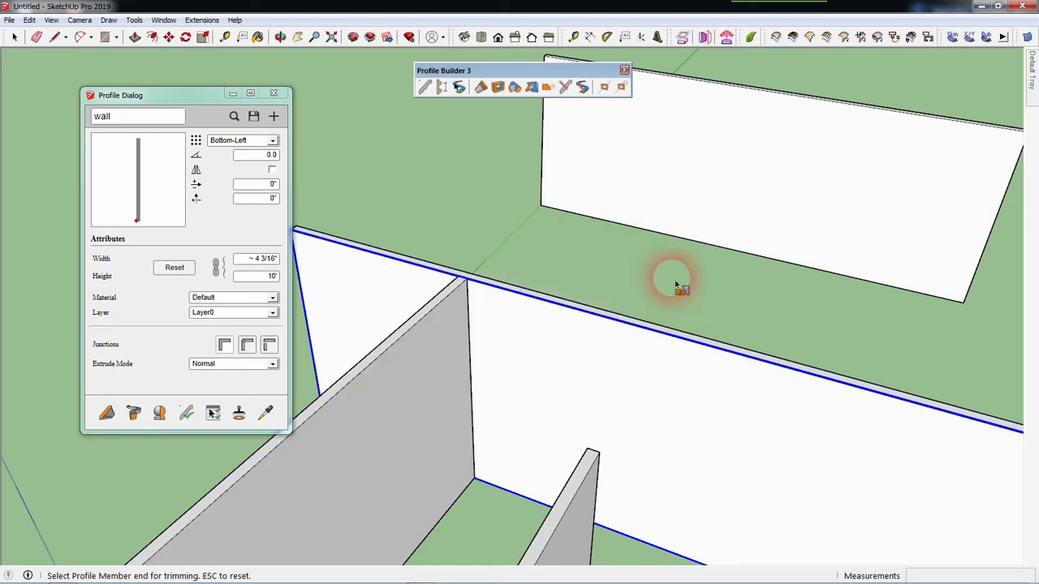
scroll(564, 225, "up", 1)
scroll(564, 225, "up", 1)
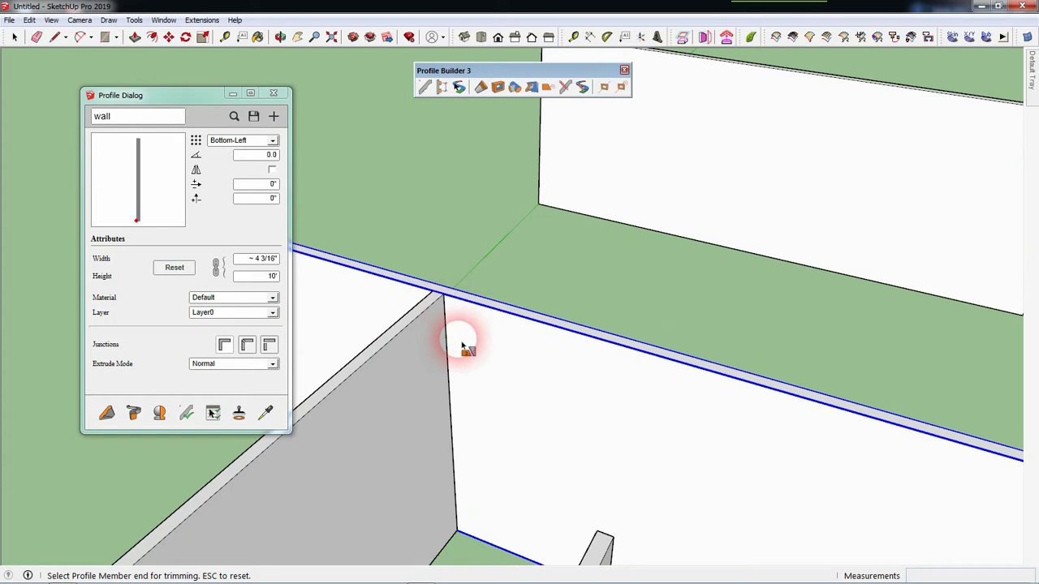
scroll(566, 264, "down", 1)
middle_click_drag(691, 296, 651, 286)
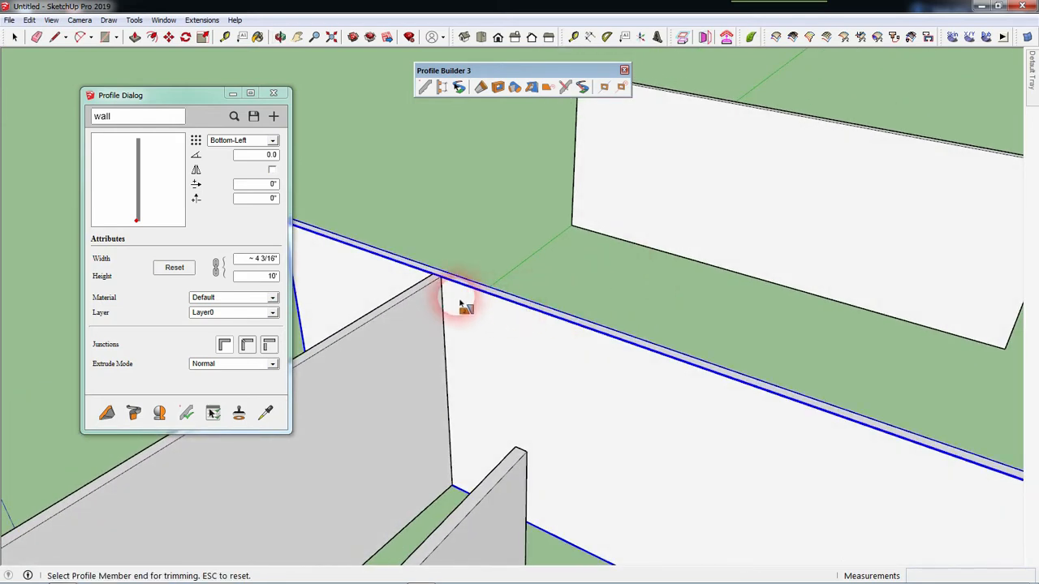
middle_click_drag(446, 295, 516, 248)
key("space")
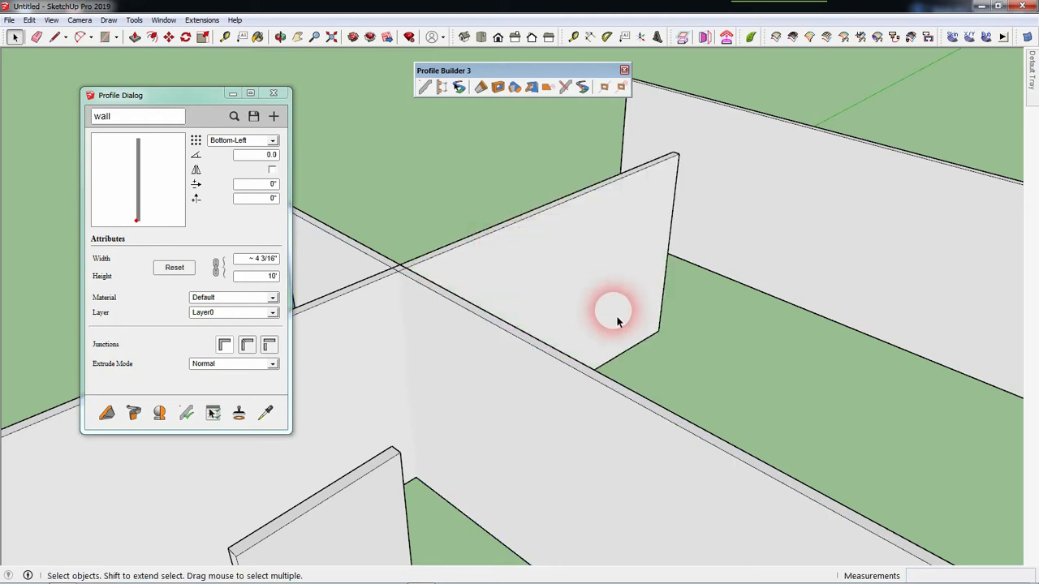
Trim the crossing wall's projecting end flush with the far face of the long middle wall and inspect the junction from both sides
middle_click_drag(608, 301, 647, 302)
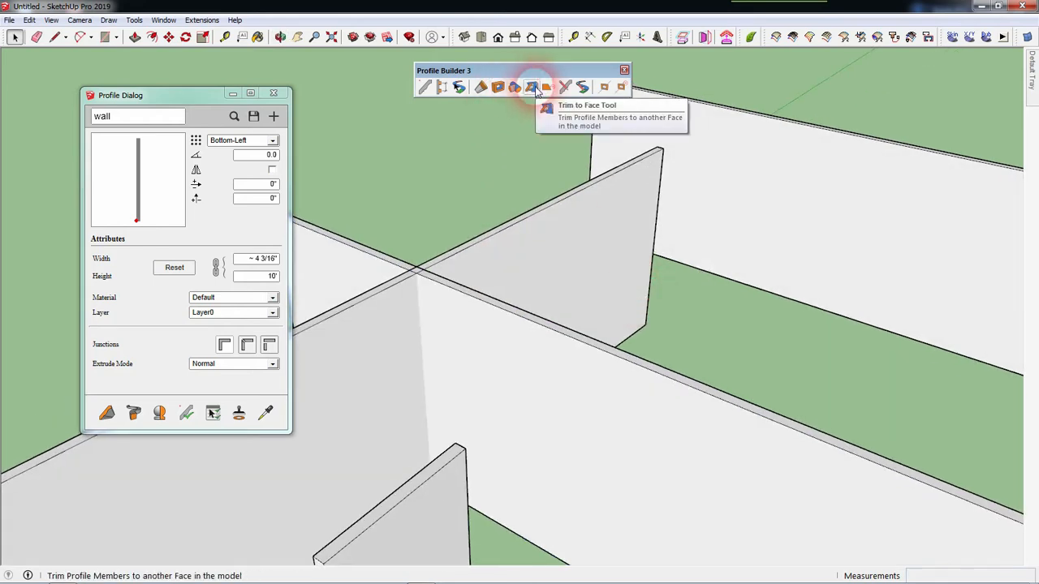
left_click(533, 88)
middle_click_drag(771, 365, 688, 357)
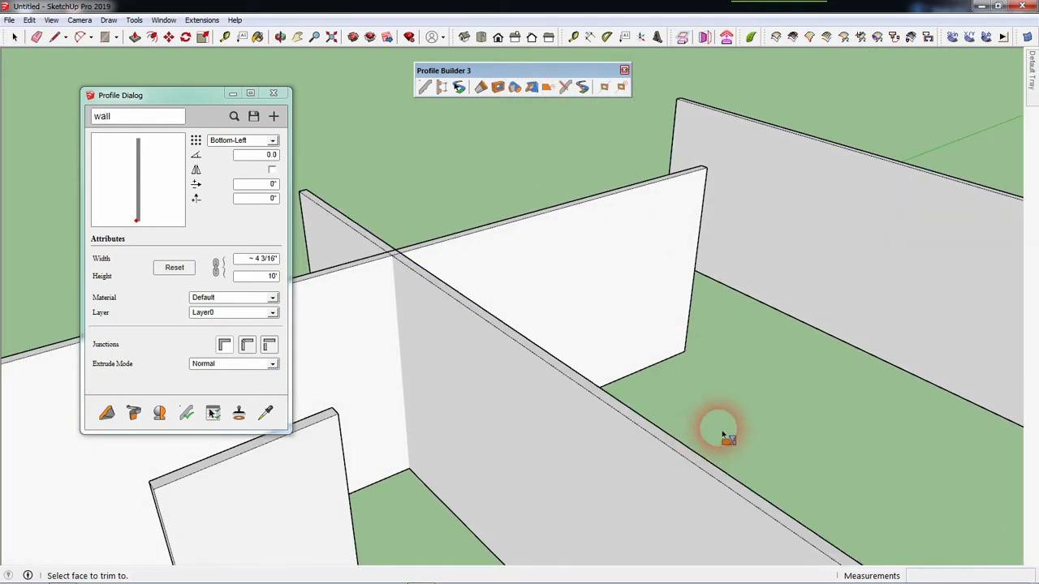
middle_click_drag(777, 417, 541, 417)
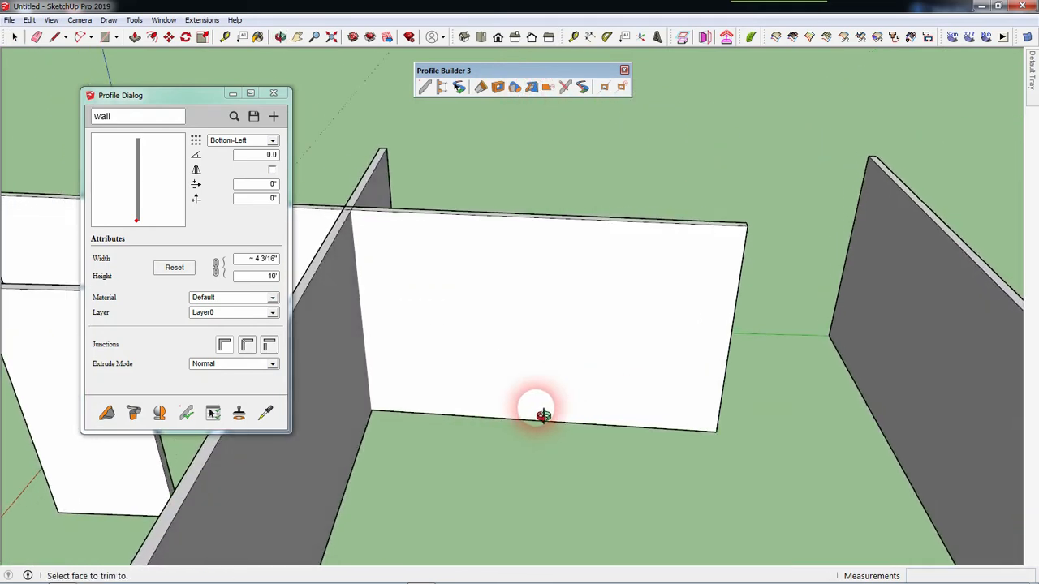
left_click(335, 433)
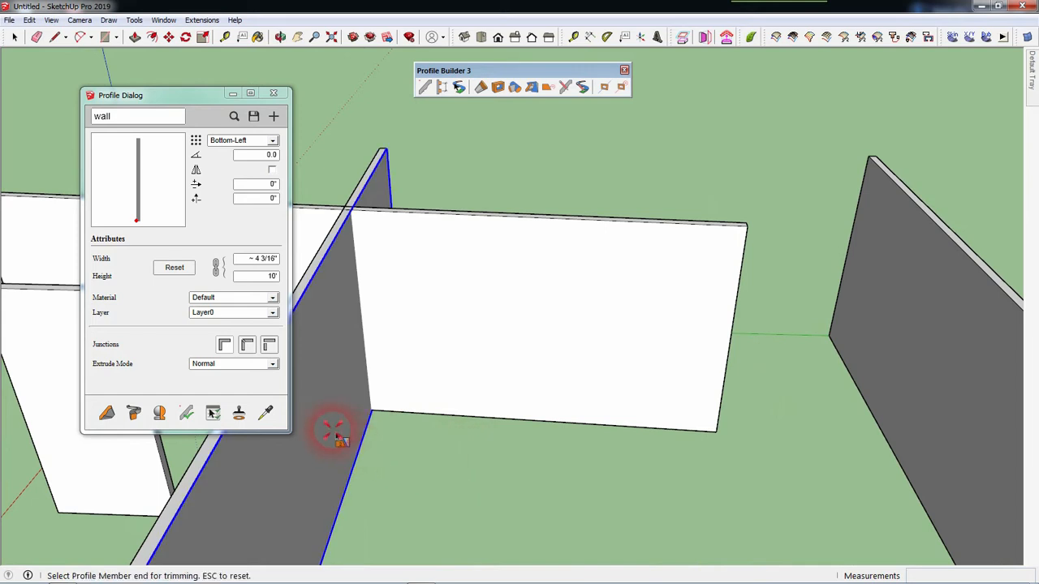
left_click(674, 377)
scroll(523, 264, "up", 1)
middle_click_drag(524, 264, 436, 303)
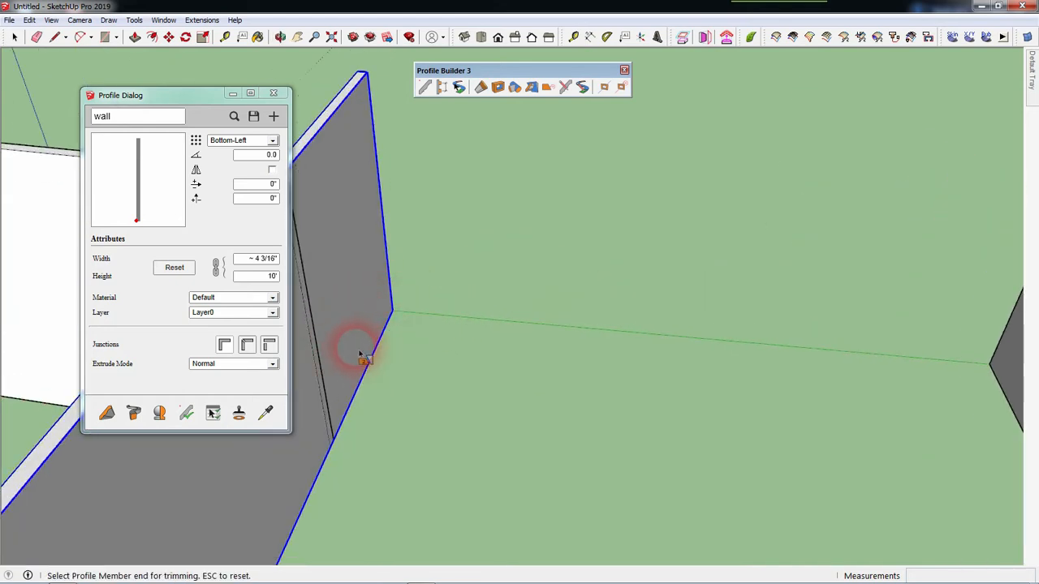
middle_click_drag(348, 348, 456, 382)
middle_click_drag(360, 359, 749, 338)
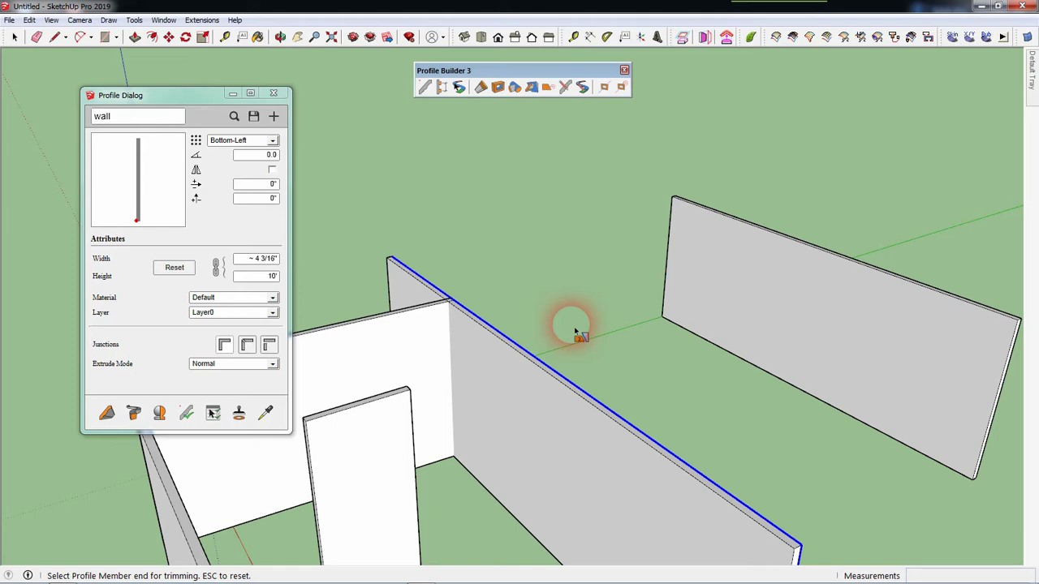
scroll(633, 331, "down", 2)
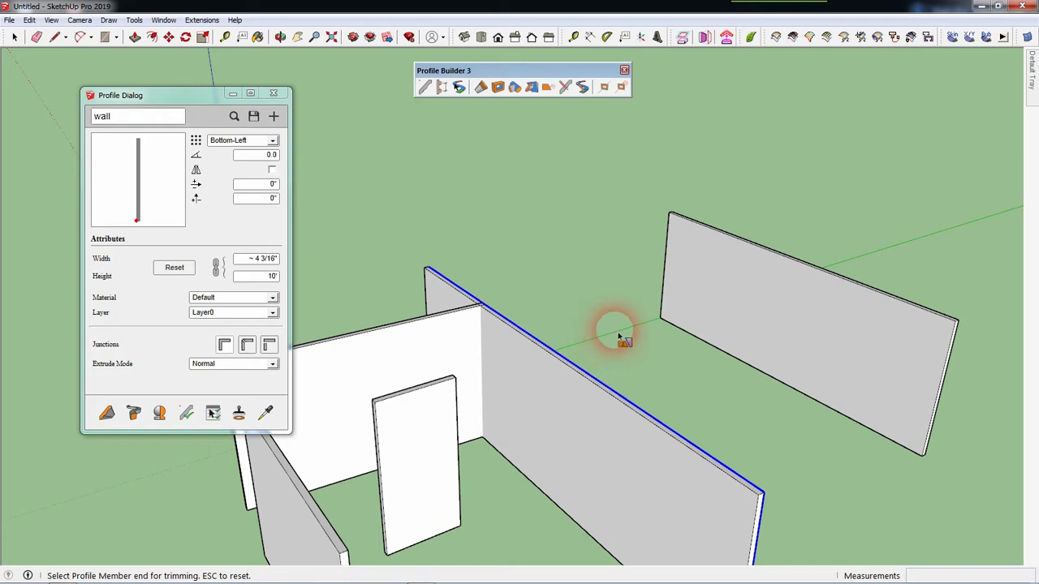
middle_click_drag(626, 333, 468, 411)
middle_click_drag(593, 457, 405, 410)
scroll(405, 410, "up", 2)
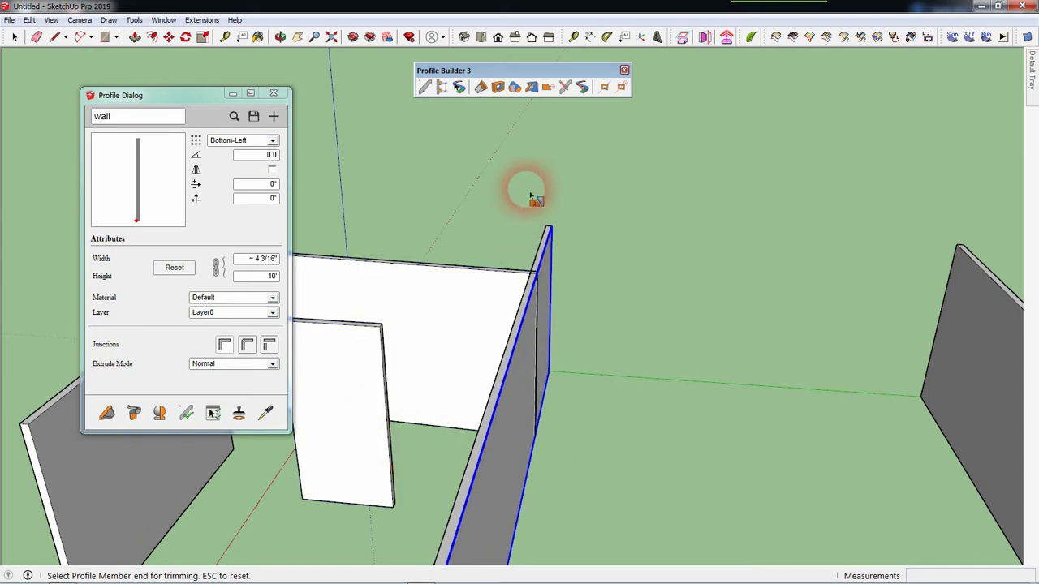
Extend the short freestanding wall to the far face of the long middle wall and release the picked trim face
left_click(527, 89)
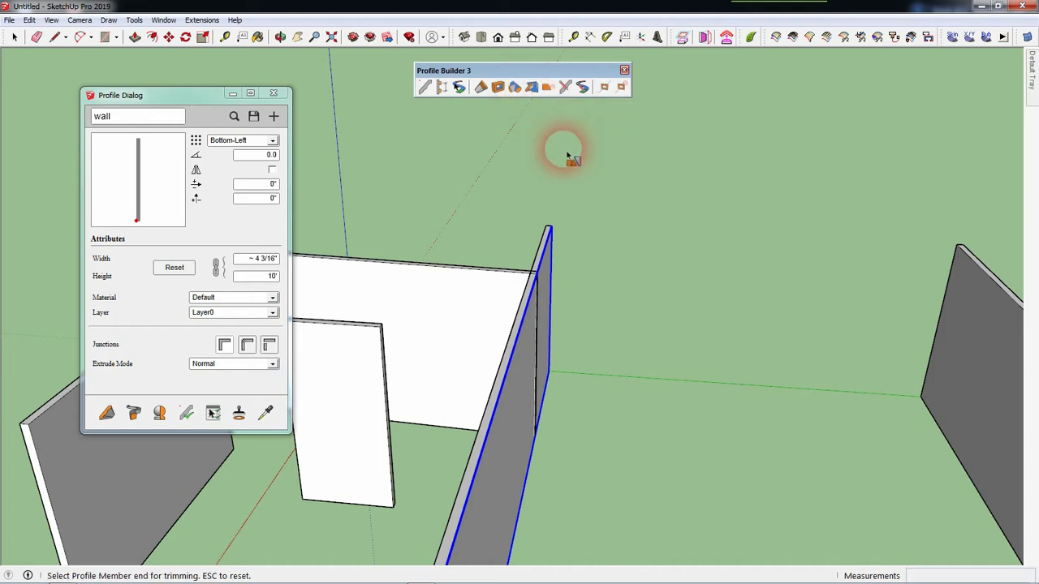
left_click(380, 418)
middle_click_drag(658, 482, 474, 402)
middle_click_drag(680, 405, 769, 325)
scroll(761, 320, "up", 1)
scroll(690, 267, "down", 1)
scroll(672, 272, "up", 1)
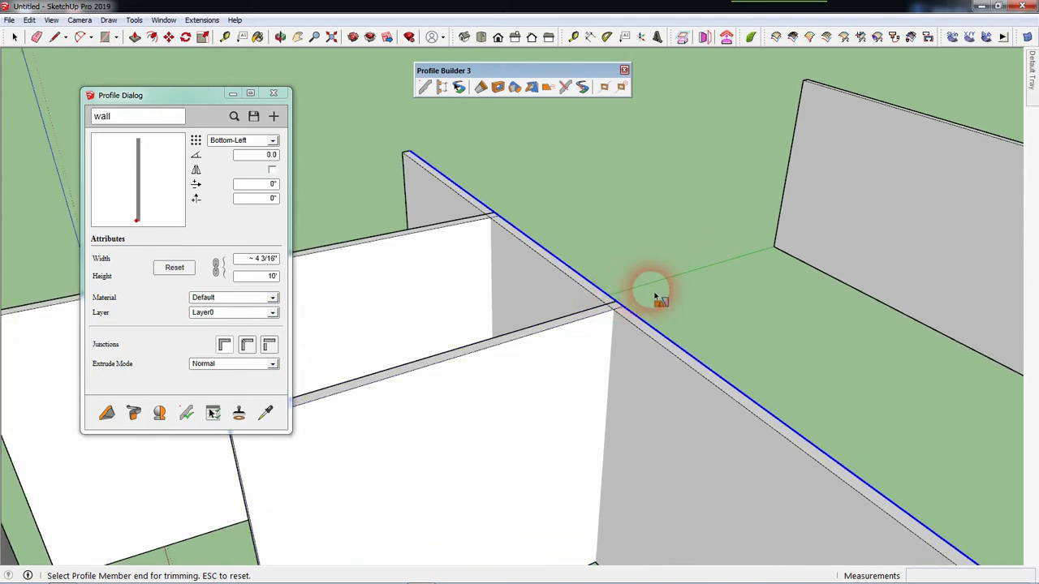
left_click(656, 297)
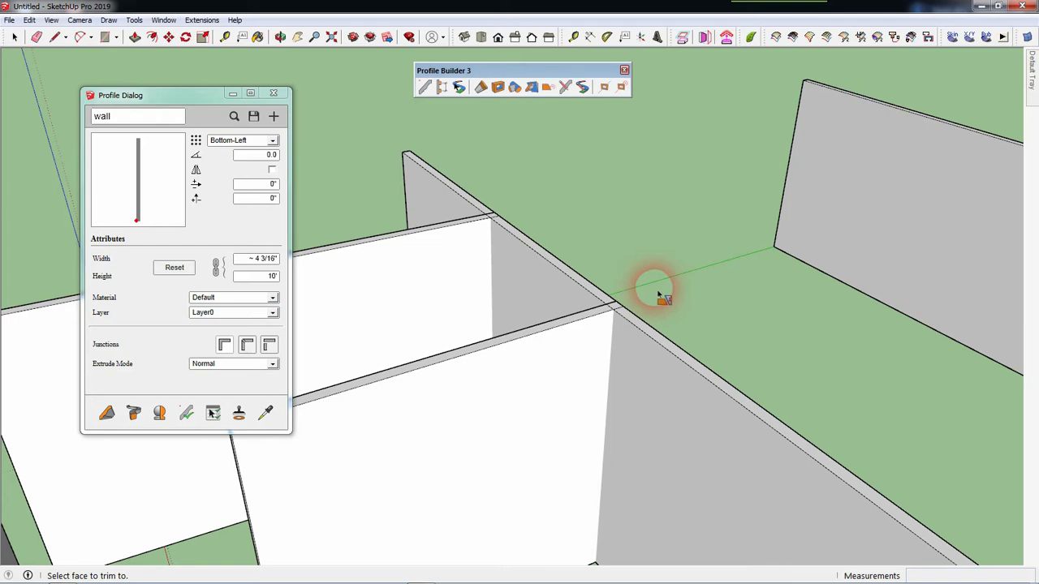
Trim both perpendicular walls to the long middle wall's near face, and extend both to the facing side of the separate back wall
scroll(657, 221, "down", 1)
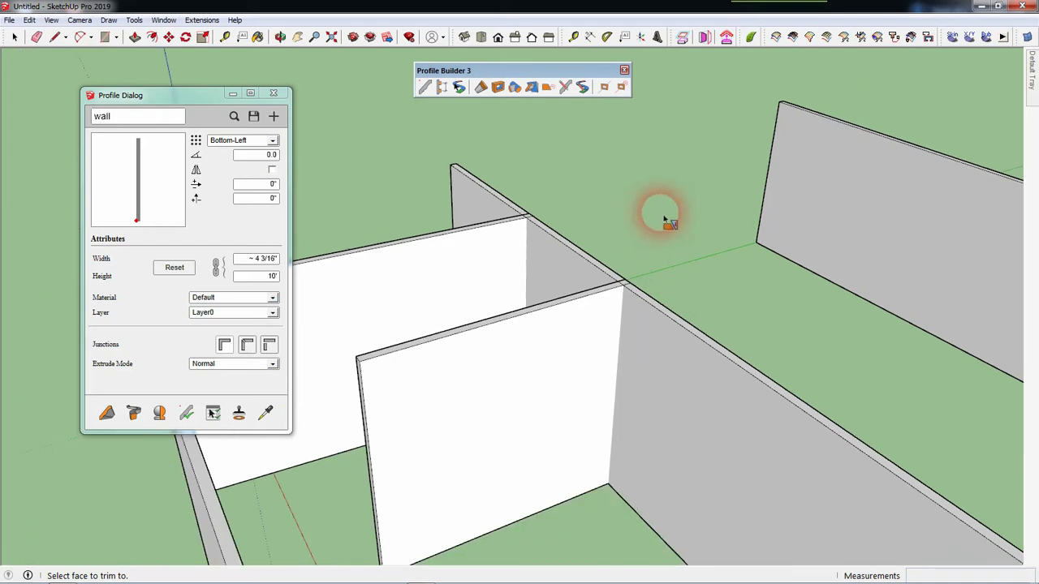
left_click(704, 394)
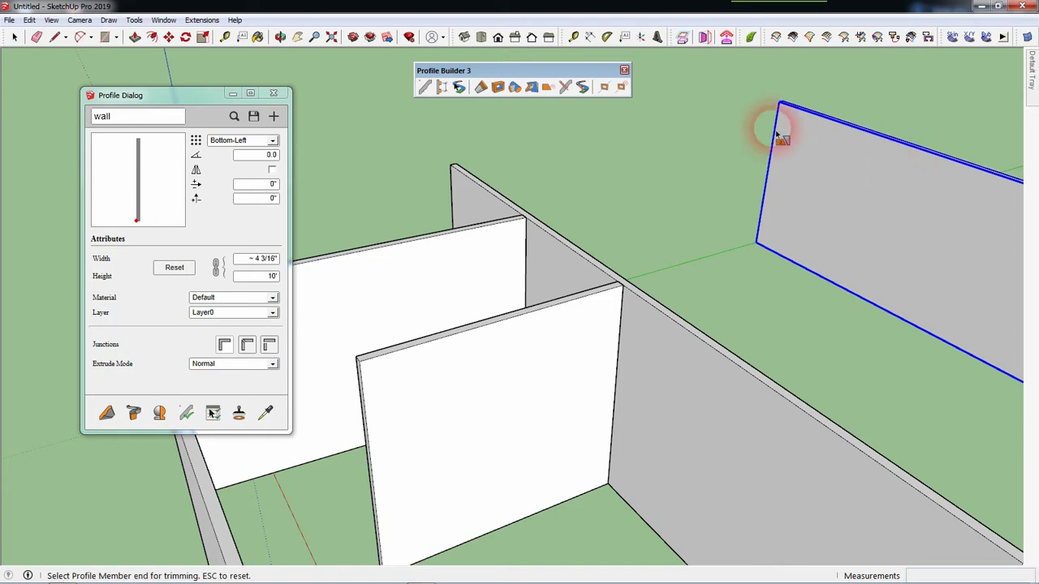
left_click(581, 307)
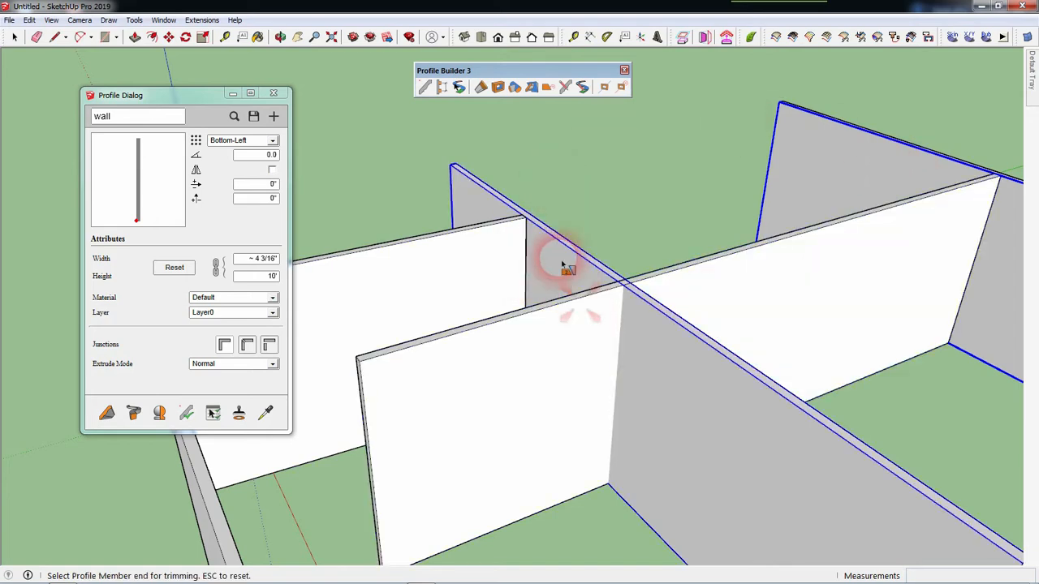
left_click(513, 248)
left_click(540, 230)
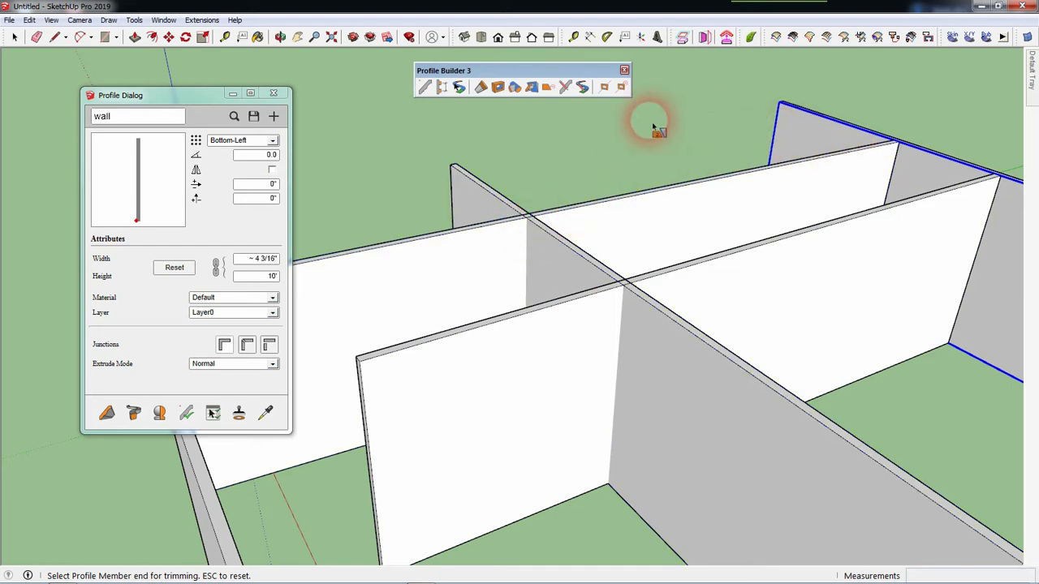
scroll(649, 128, "down", 3)
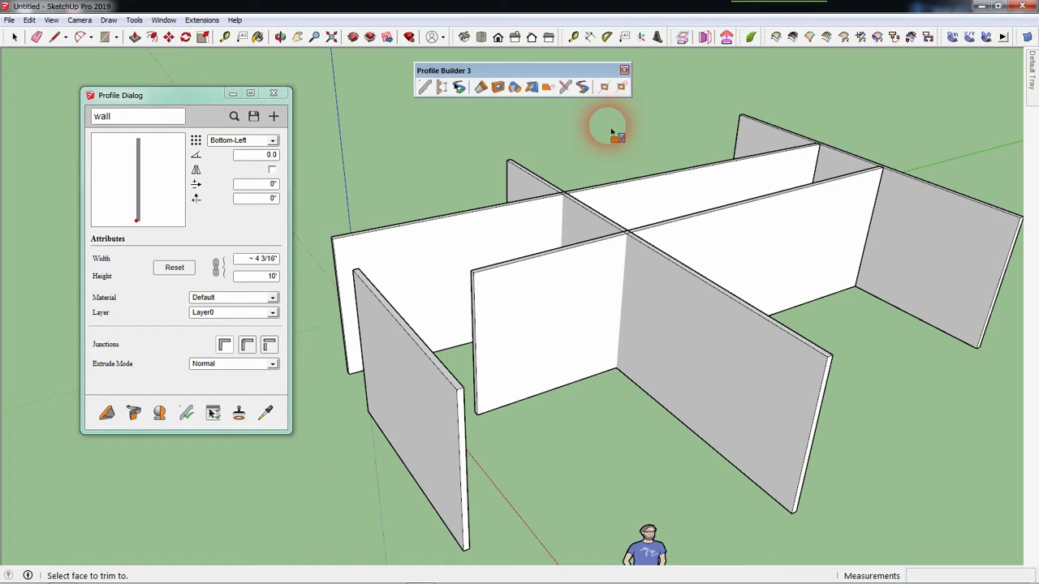
Try to trim the short front wall to the near face of the parallel middle crossing wall, and release the picked face
middle_click_drag(649, 447, 712, 456)
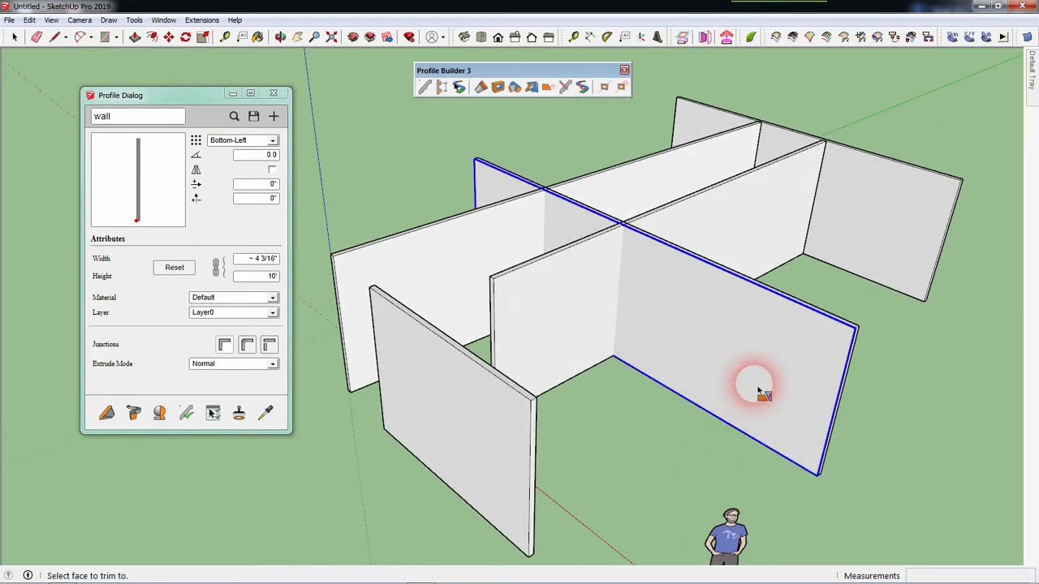
left_click(498, 448)
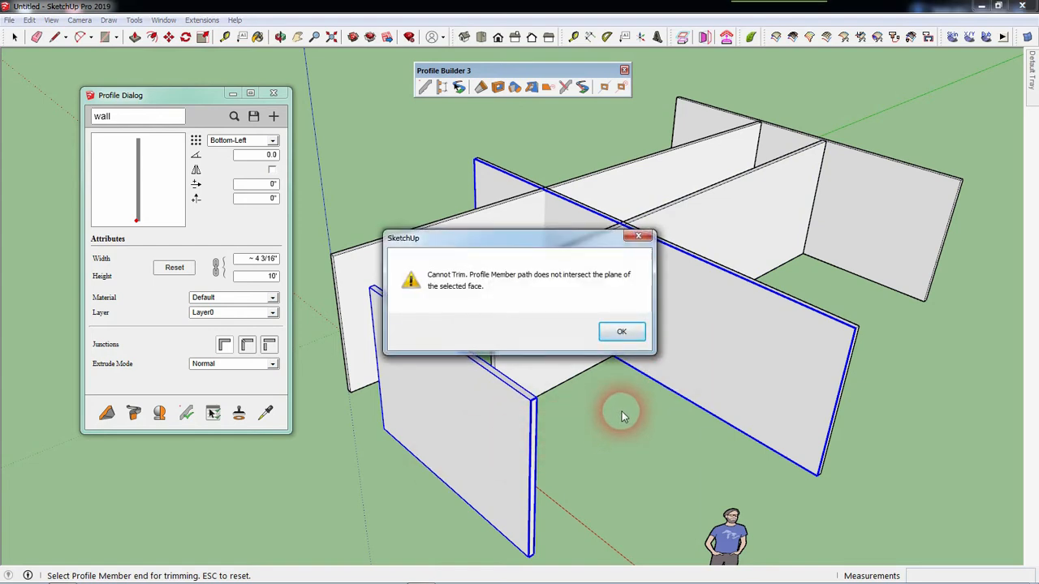
left_click(624, 334)
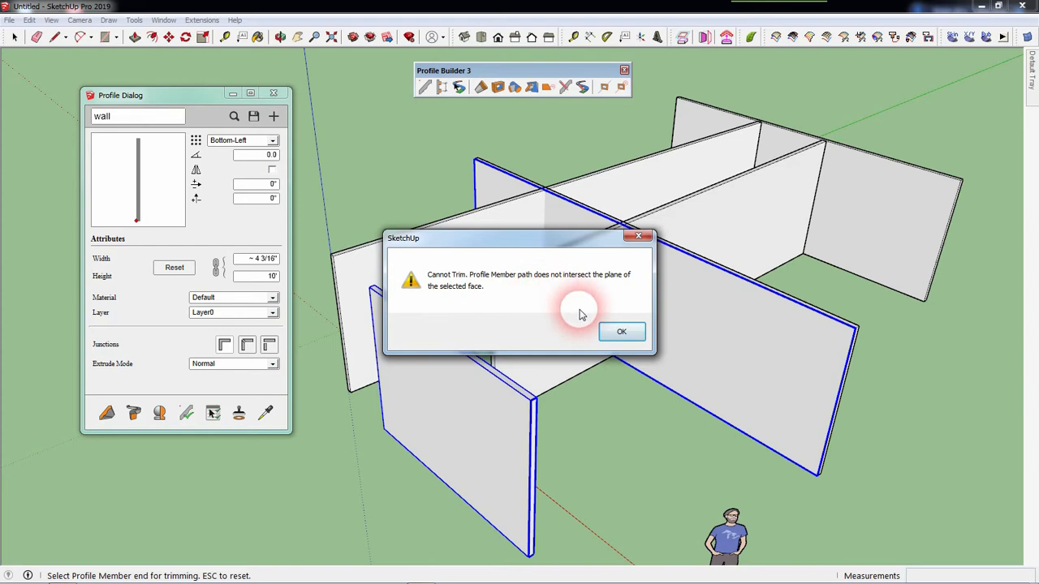
left_click(620, 331)
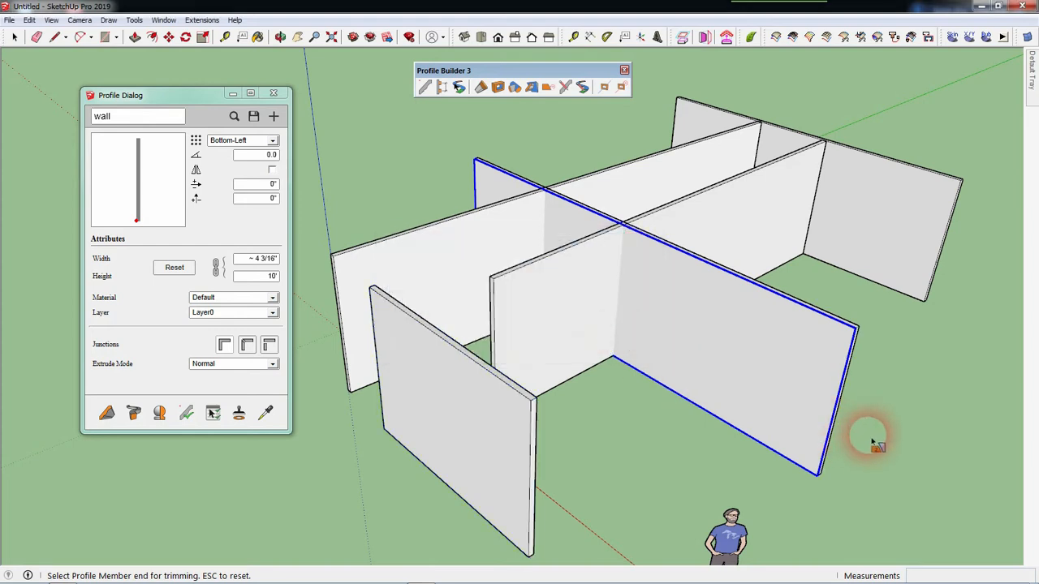
left_click(873, 439)
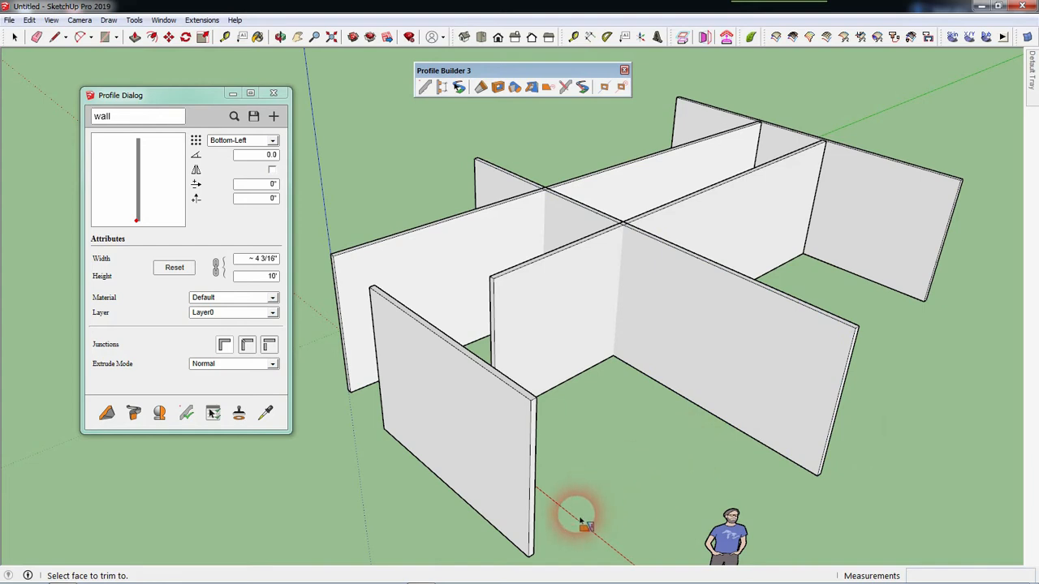
scroll(581, 514, "up", 1)
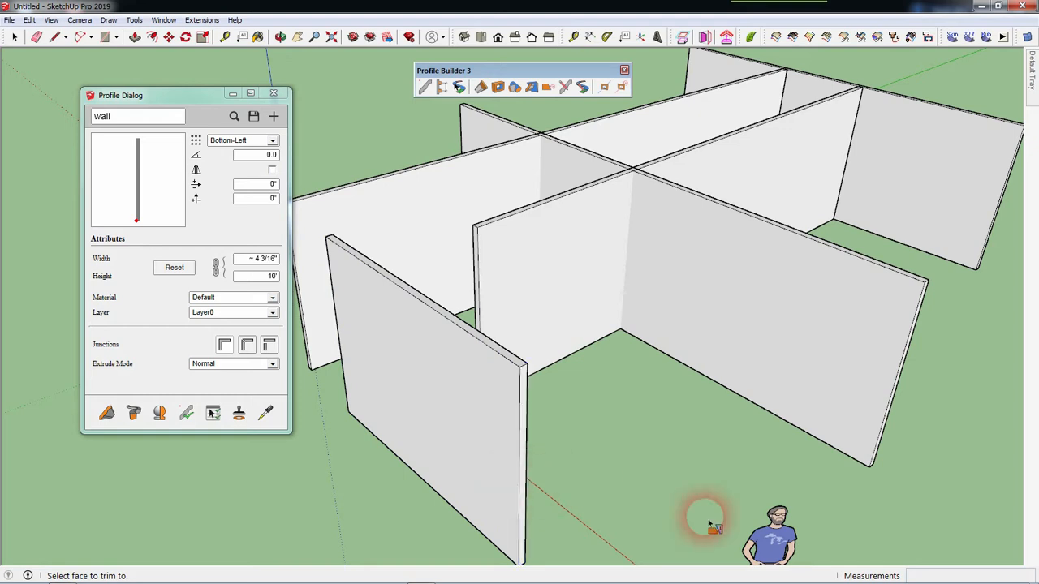
scroll(906, 490, "up", 2)
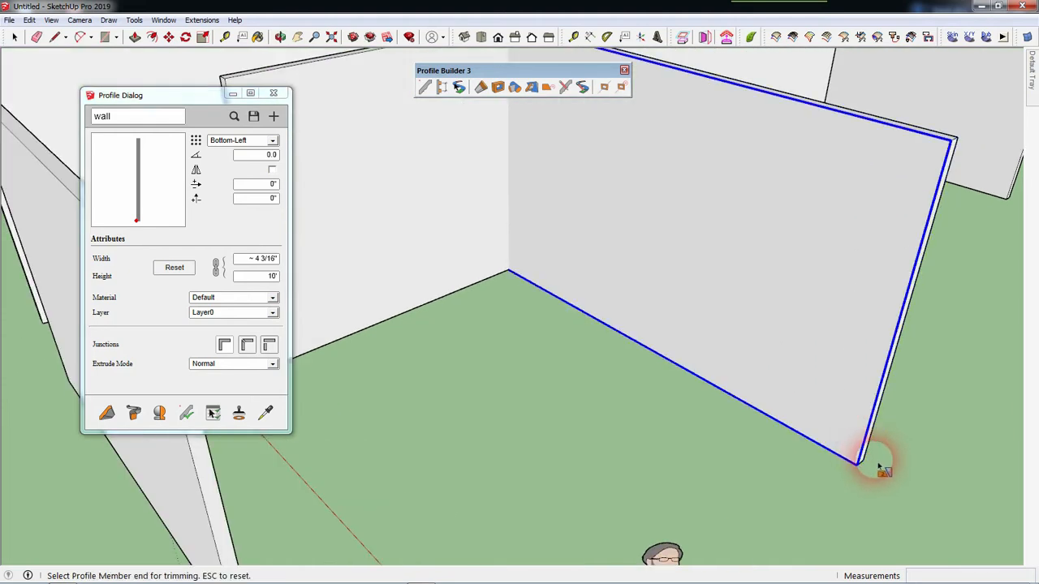
key("space")
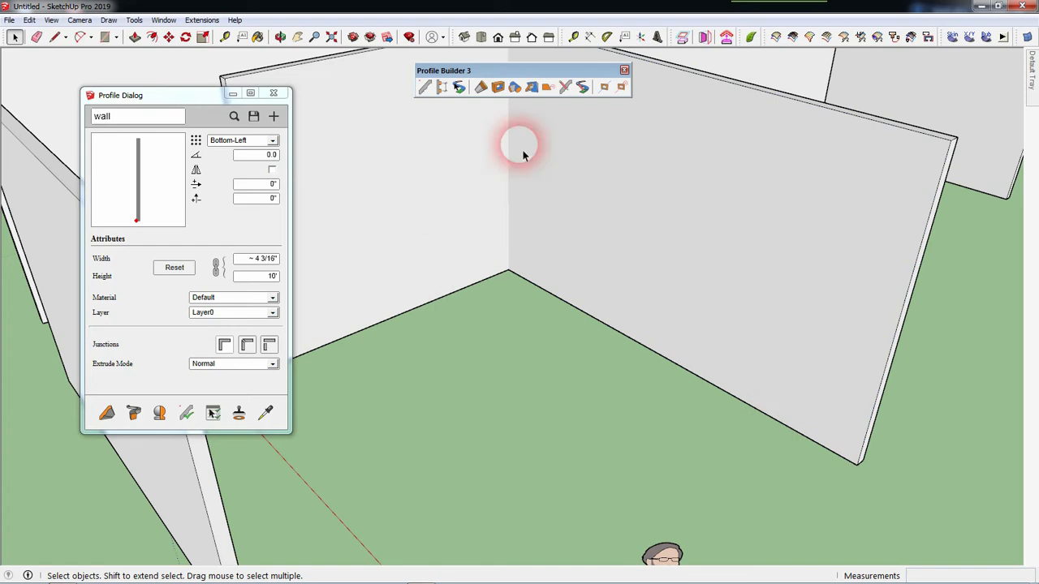
Extend the short front wall to the plane of the middle crossing wall's end face with Trim to Face
left_click(531, 87)
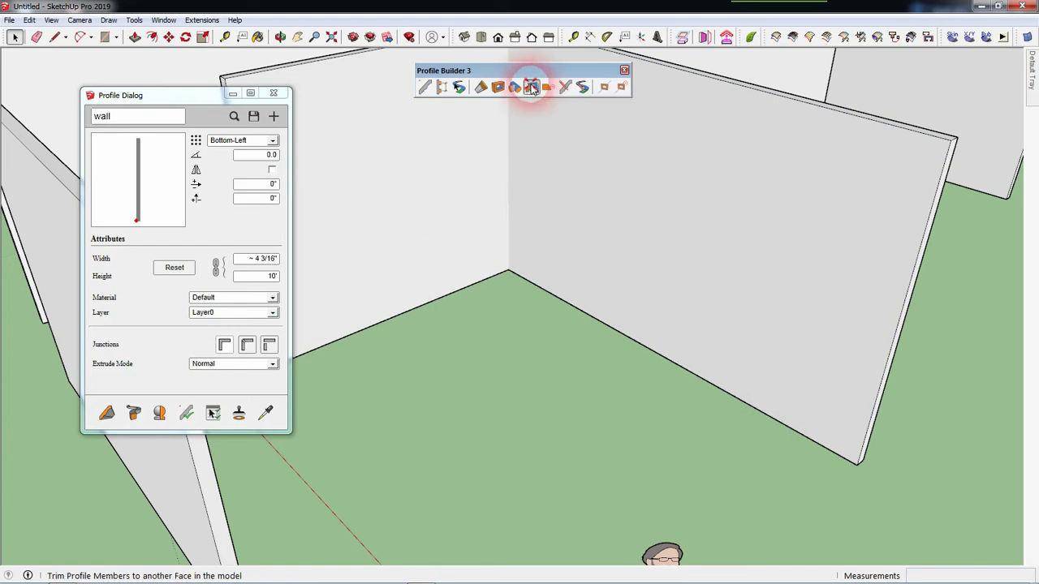
scroll(893, 442, "up", 3)
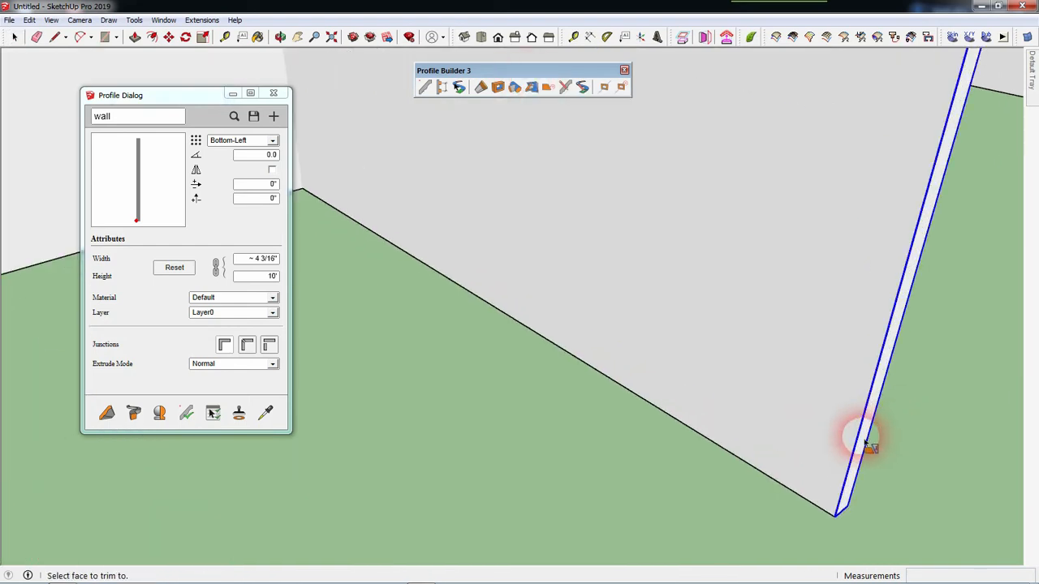
left_click(866, 445)
scroll(901, 389, "down", 6)
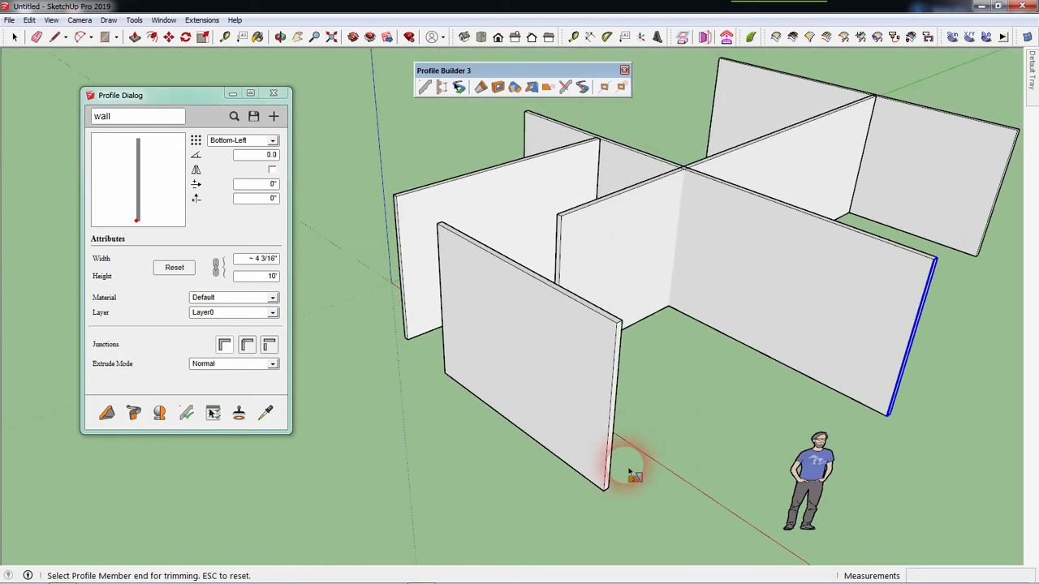
scroll(625, 474, "up", 2)
left_click(611, 479)
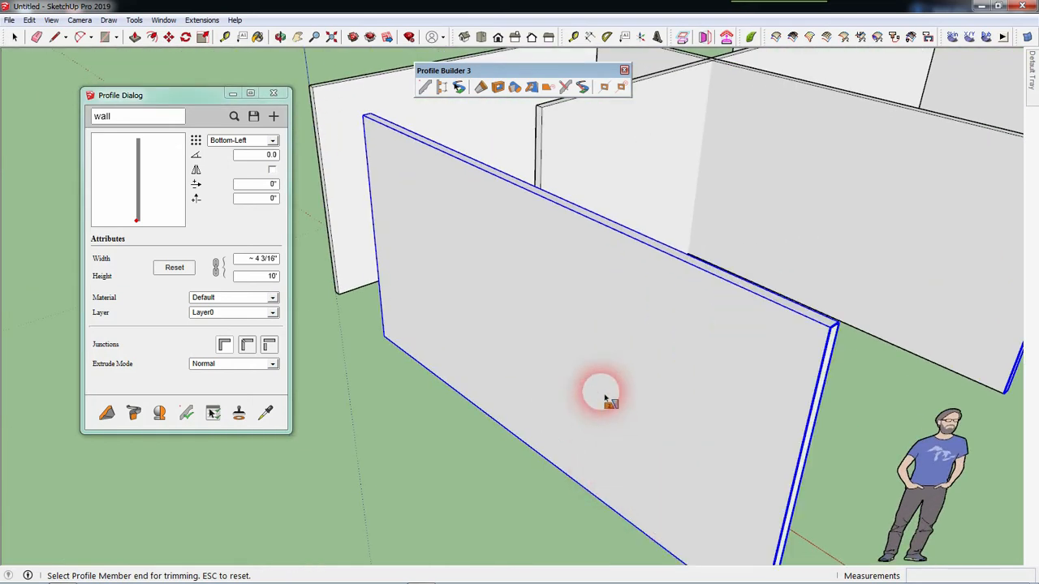
scroll(677, 454, "down", 3)
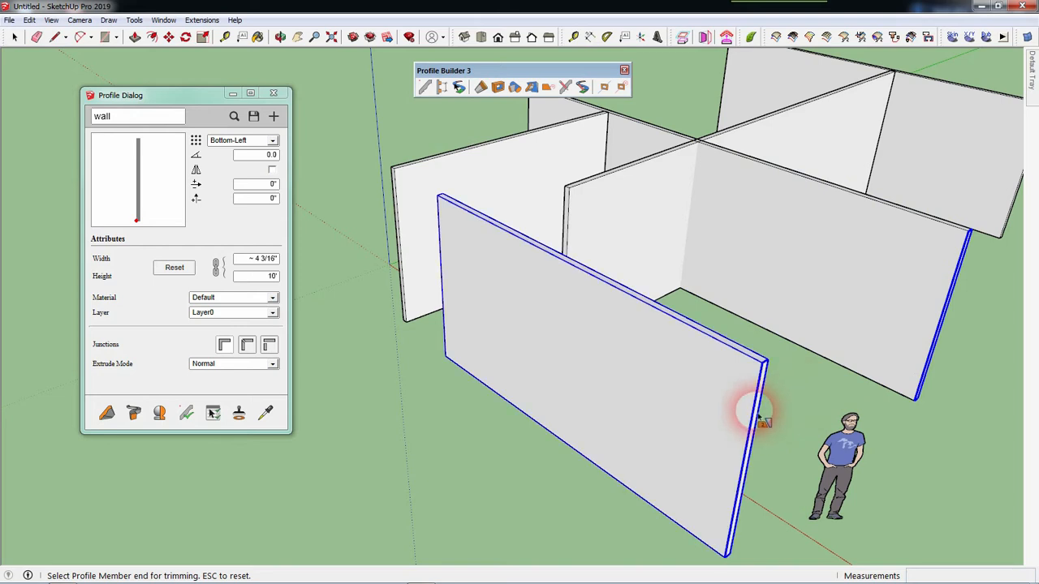
Undo the front wall's extension and leave the trim tool
key("ctrl+z")
key("space")
left_click(926, 442)
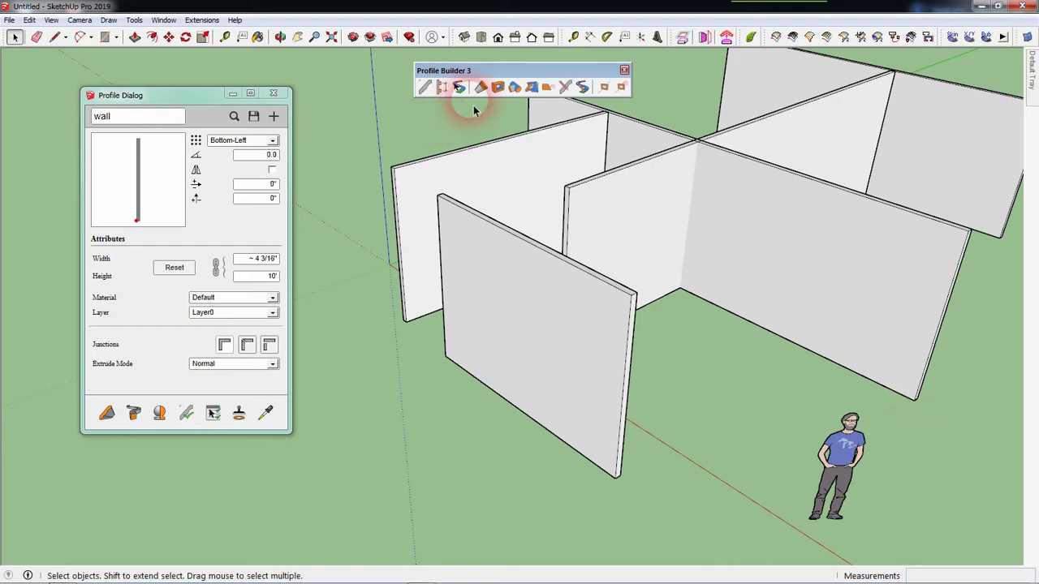
Trim the middle crossing wall's projecting end to the plane of the short front wall's end face
left_click(536, 88)
scroll(650, 428, "up", 2)
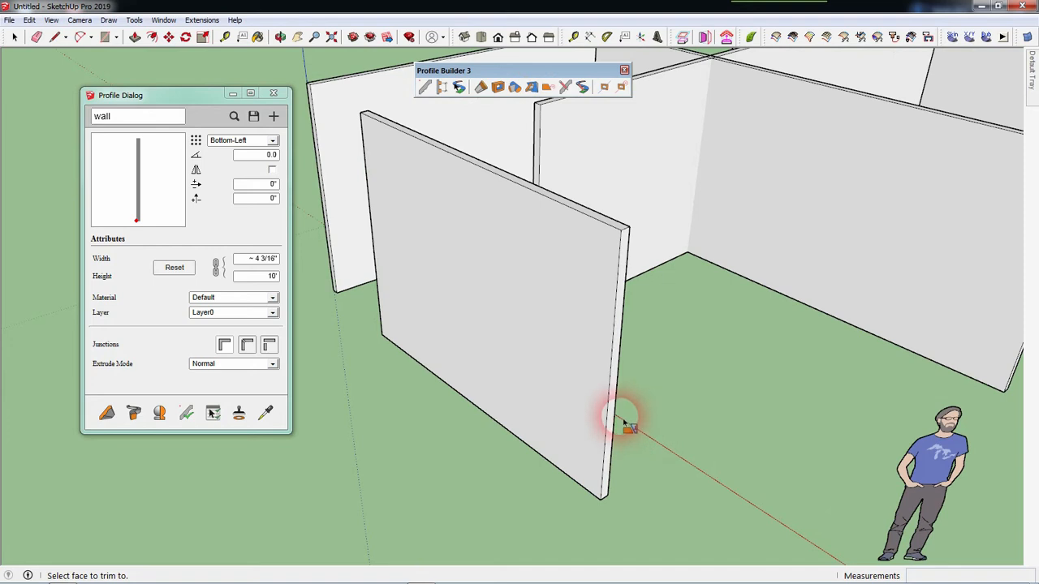
scroll(491, 416, "down", 2)
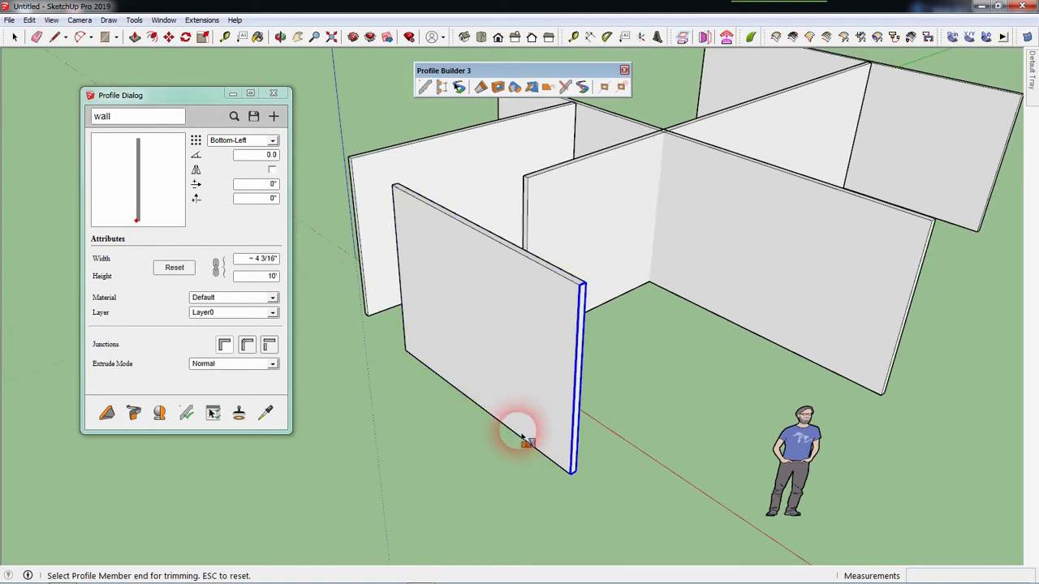
scroll(942, 369, "up", 2)
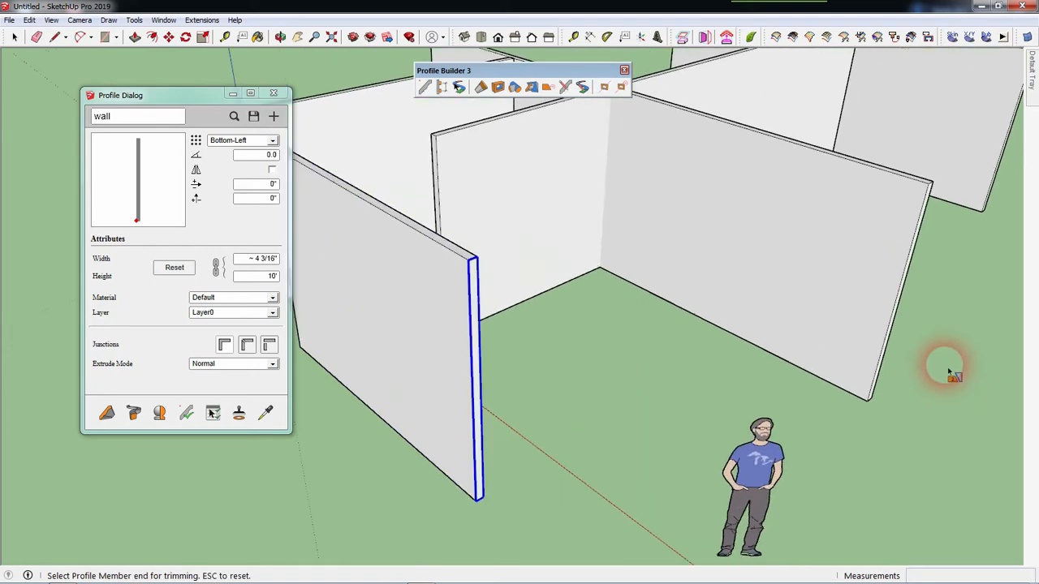
scroll(870, 383, "up", 3)
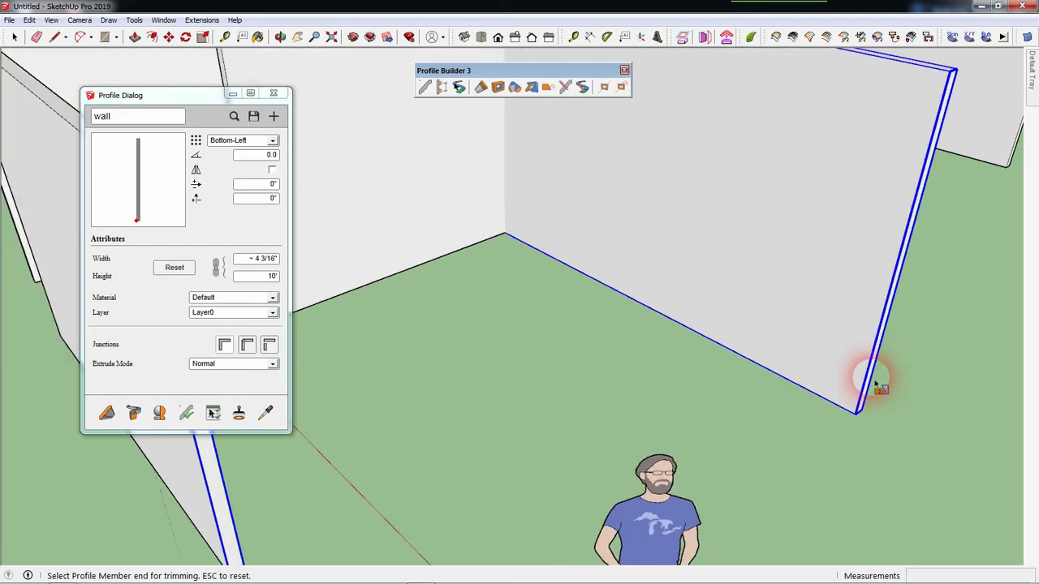
scroll(862, 391, "down", 5)
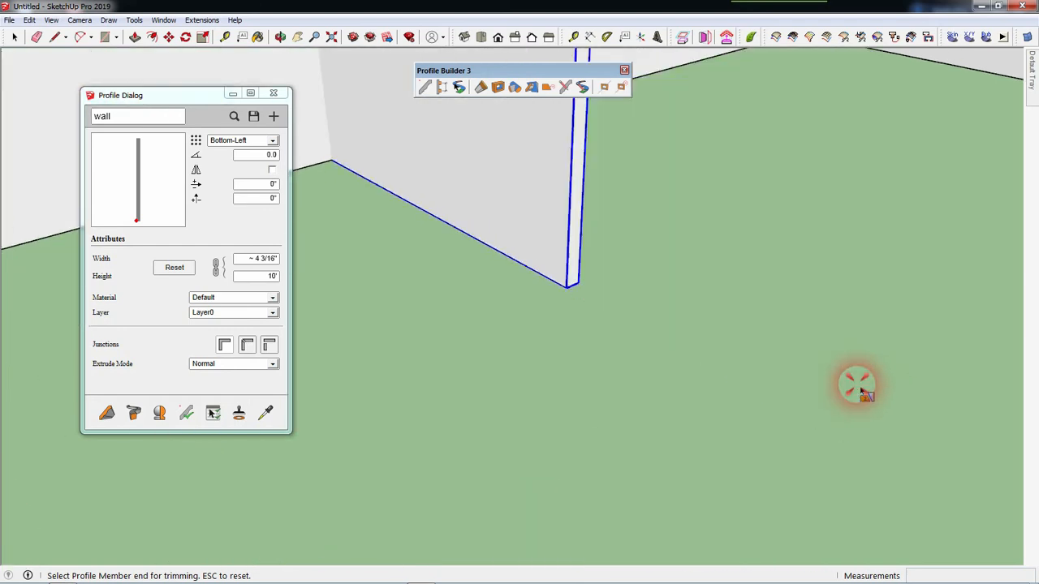
Trim the back wall's projecting end to the same front-wall end plane, and leave the trim tool
mouse_move(592, 480)
middle_mouse_down()
mouse_move(608, 482)
mouse_move(725, 417)
mouse_move(568, 397)
mouse_move(549, 332)
middle_mouse_up()
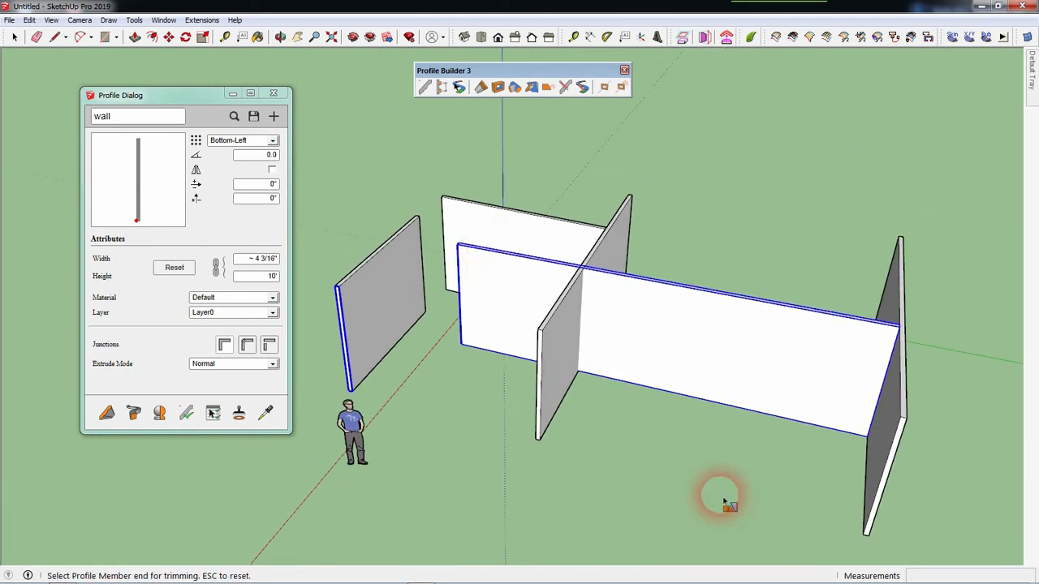
scroll(870, 526, "up", 4)
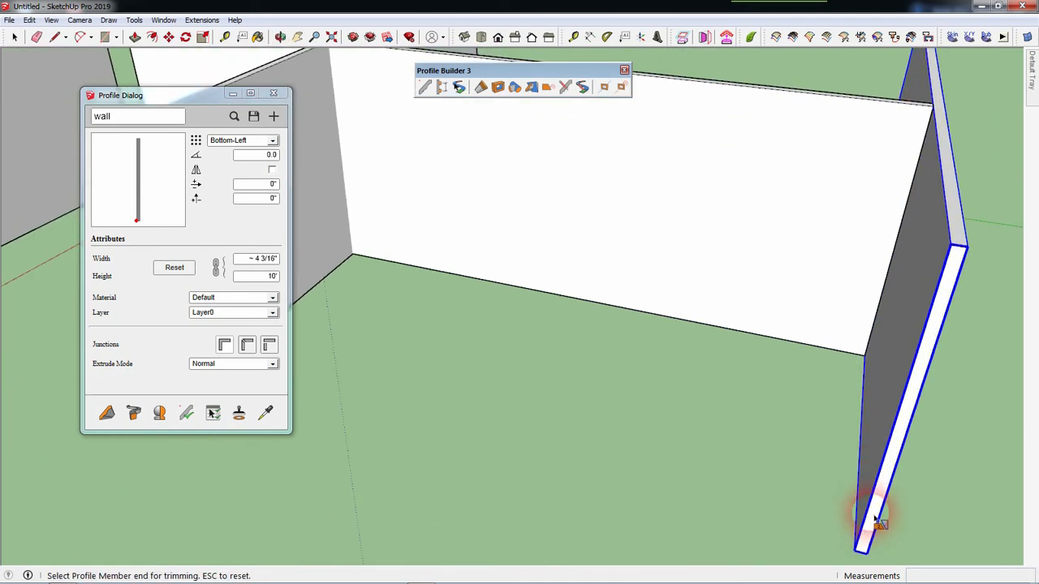
scroll(872, 519, "down", 6)
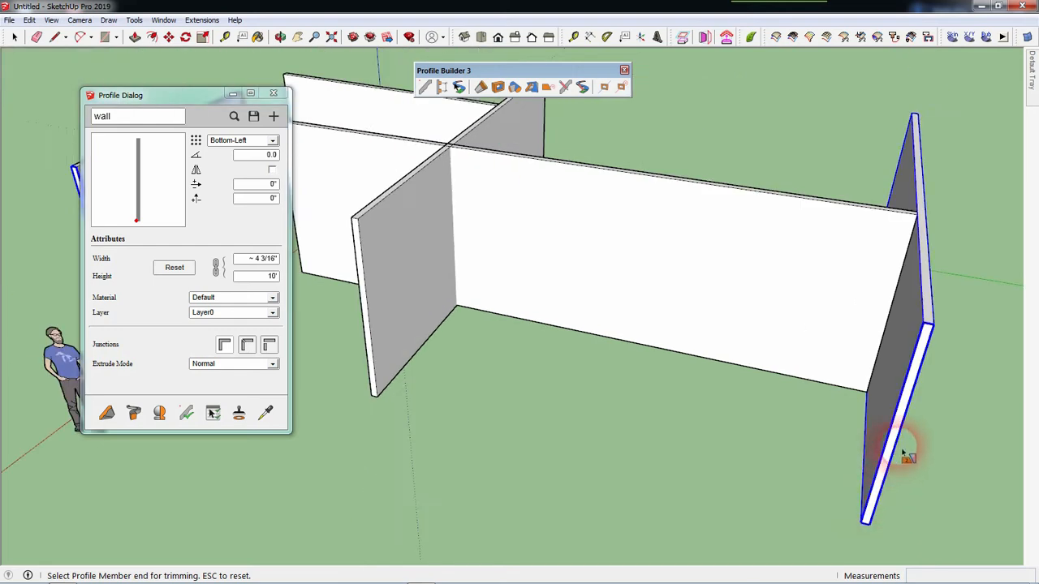
middle_click_drag(633, 454, 746, 388)
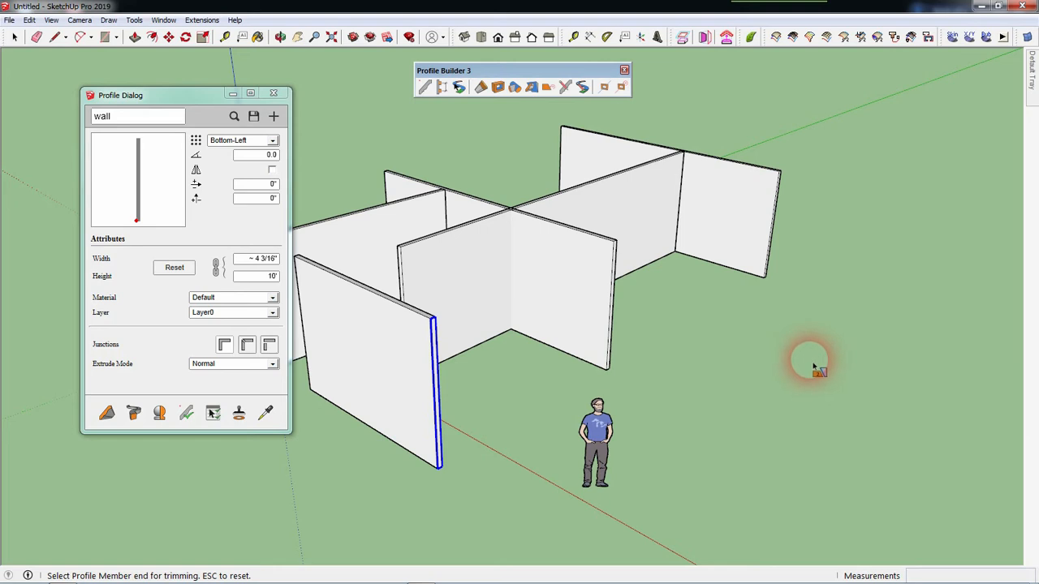
middle_click_drag(719, 373, 696, 413)
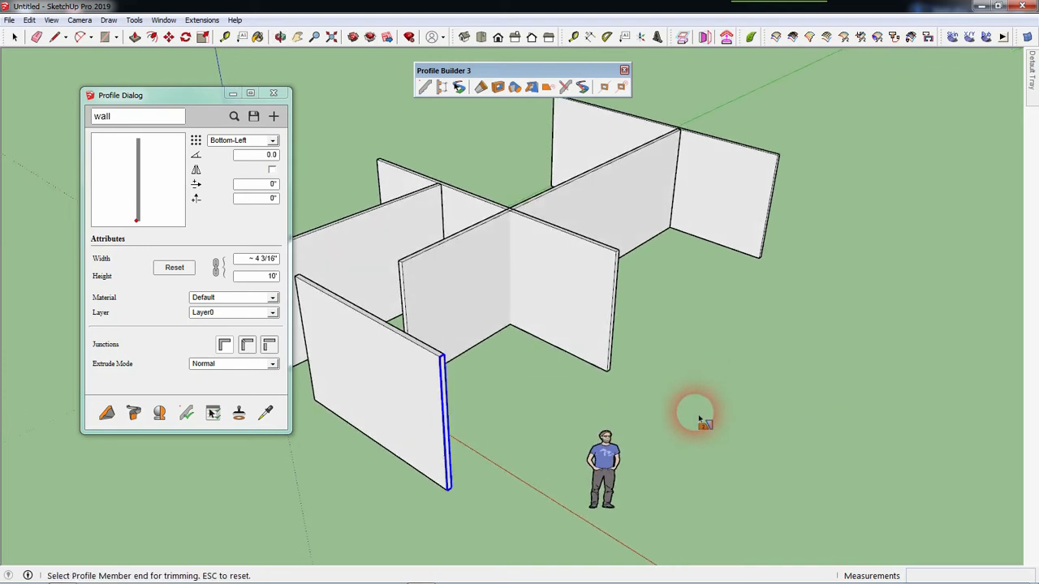
key("space")
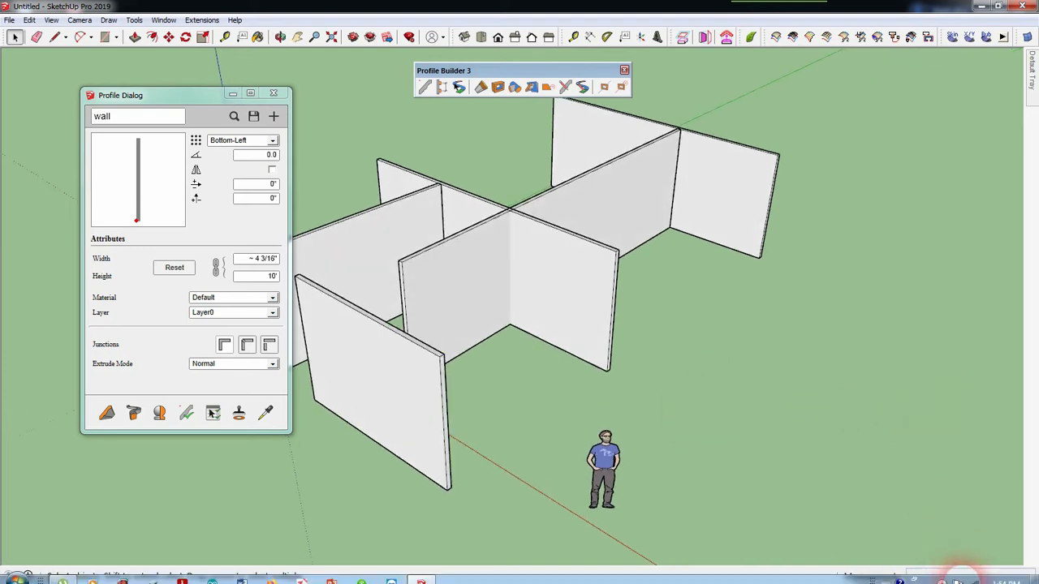
right_click(943, 574)
left_click(968, 512)
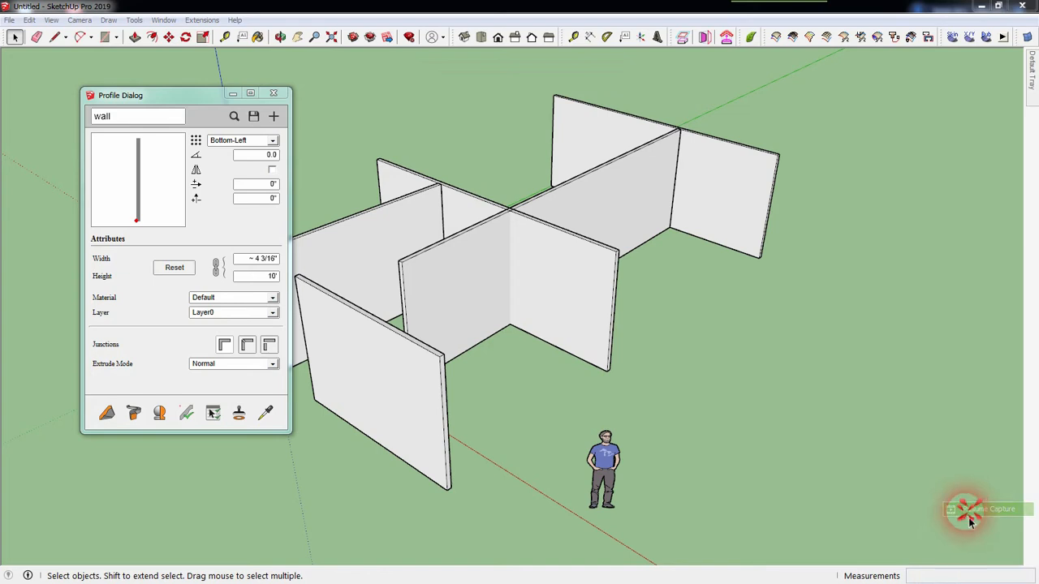
left_click(715, 320)
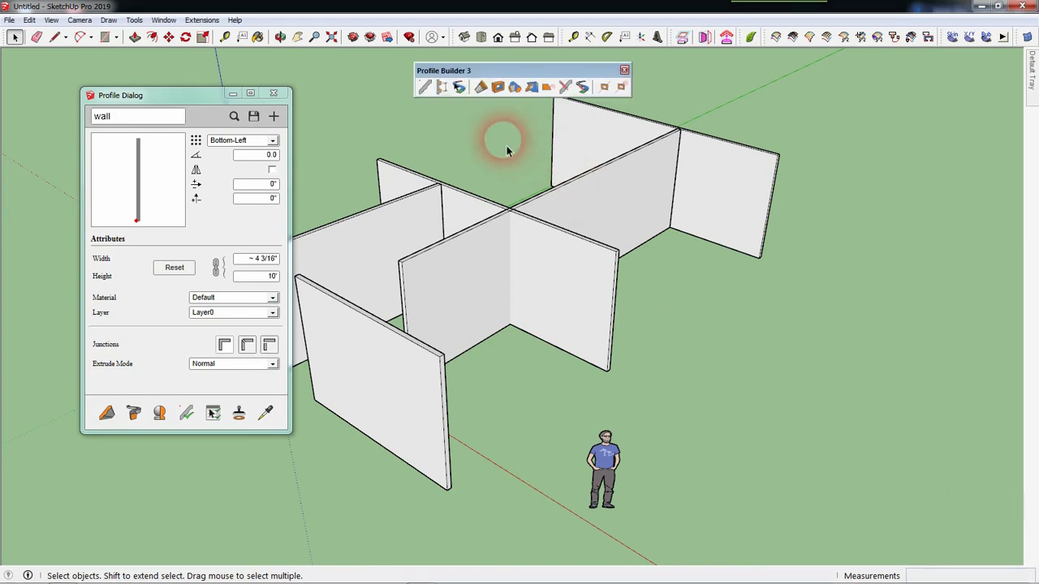
Extend the long perpendicular wall's free end to the inner face of the short front wall with Trim to Face
middle_click_drag(538, 180, 508, 200)
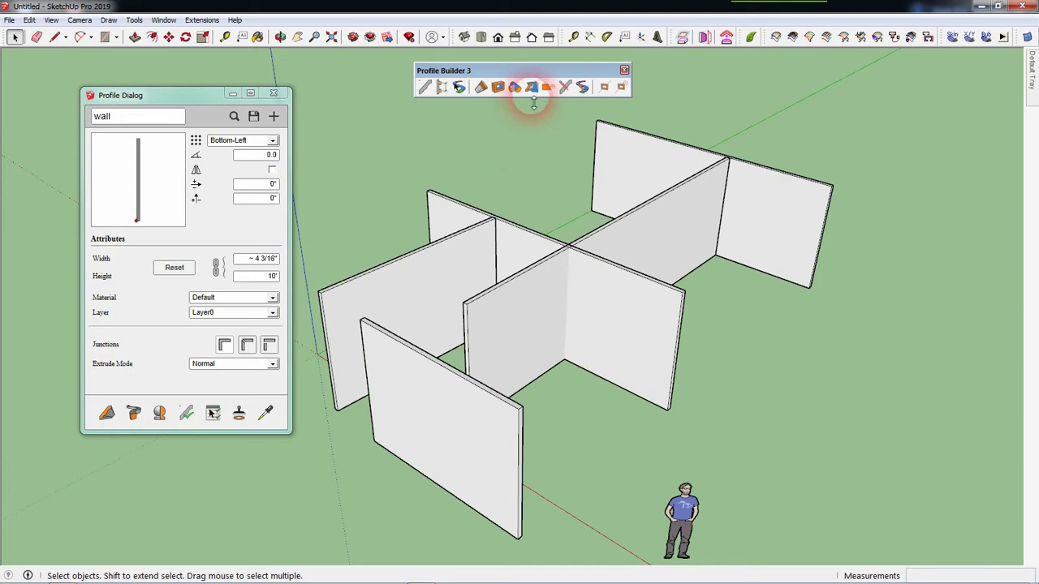
left_click(531, 87)
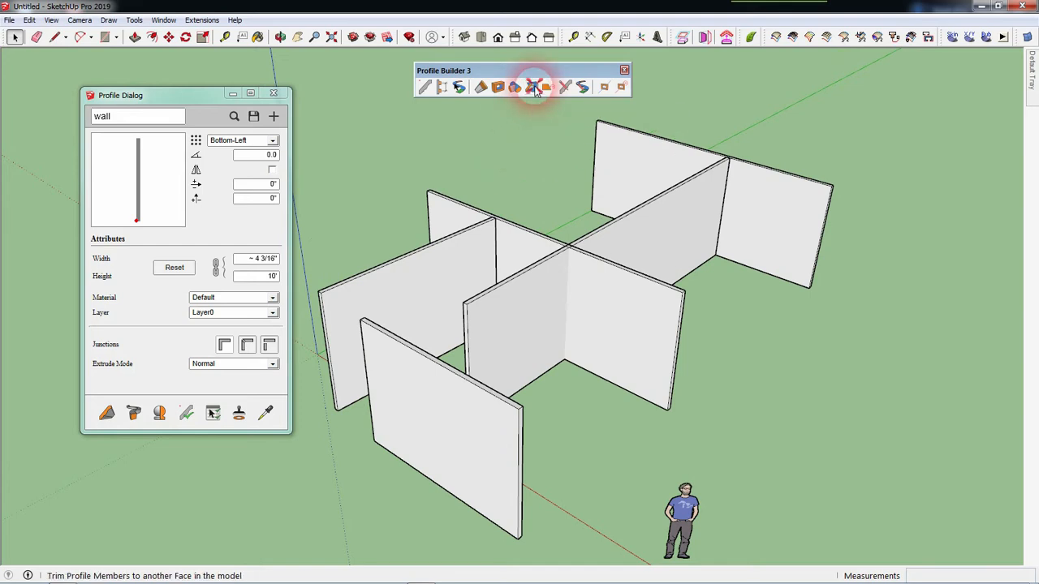
middle_click_drag(840, 433, 374, 370)
left_click(367, 369)
middle_click_drag(429, 460, 616, 513)
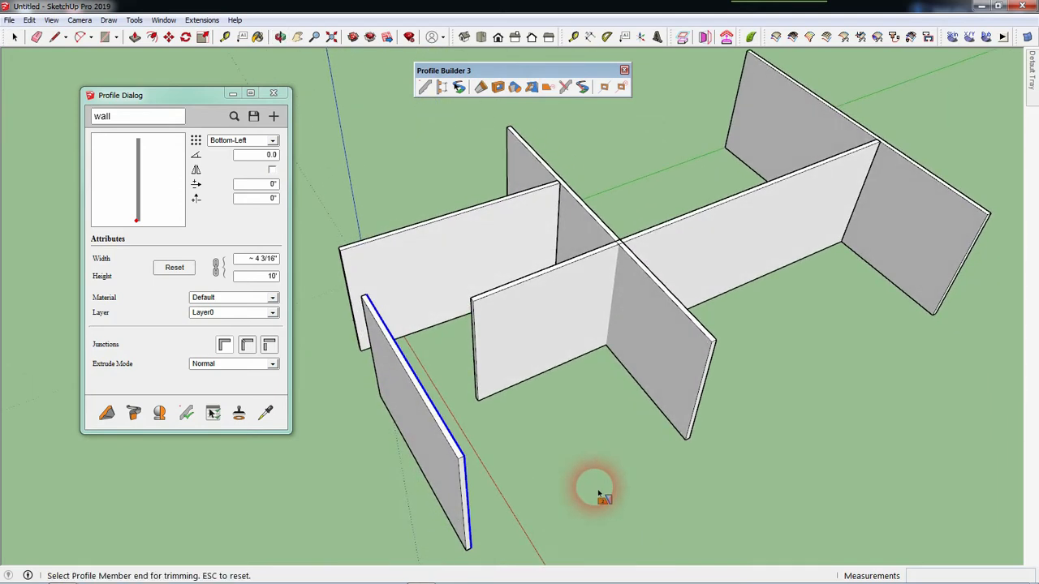
scroll(479, 422, "up", 5)
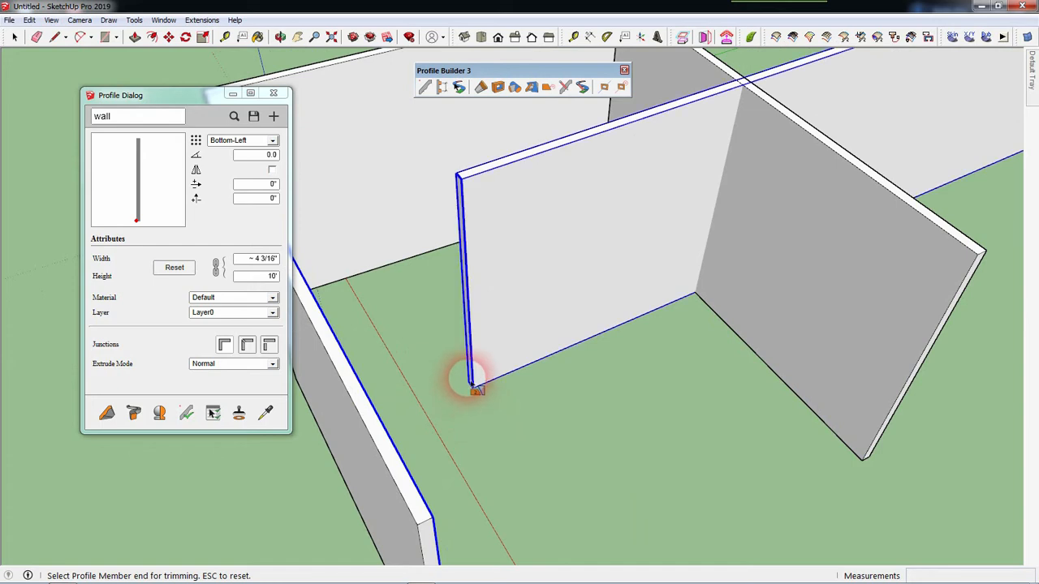
left_click(475, 385)
Examine the extended wall's joint with the front wall and the overall layout from several angles
middle_click_drag(612, 452, 601, 417)
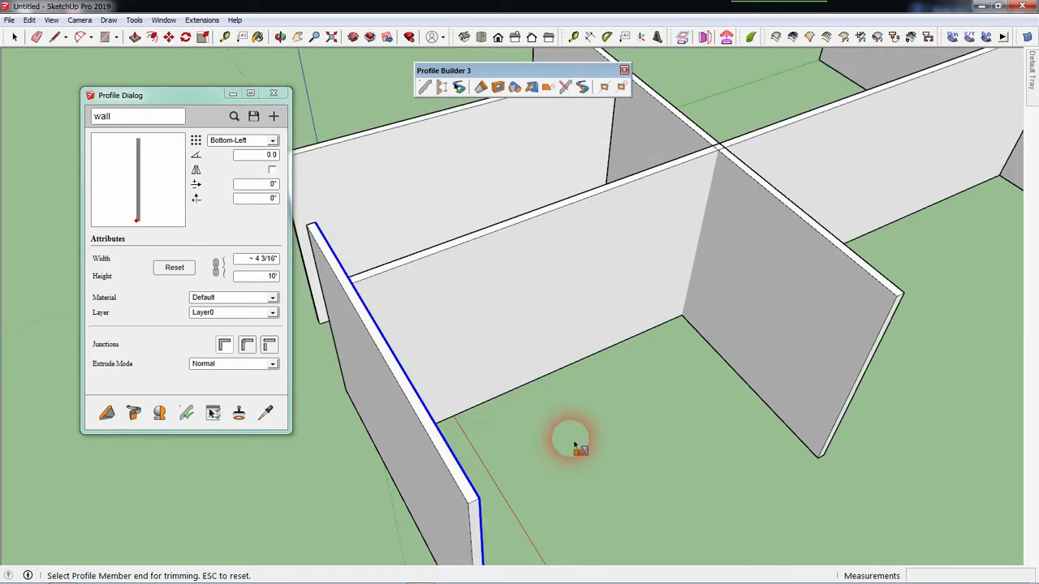
scroll(599, 437, "down", 2)
scroll(561, 394, "down", 4)
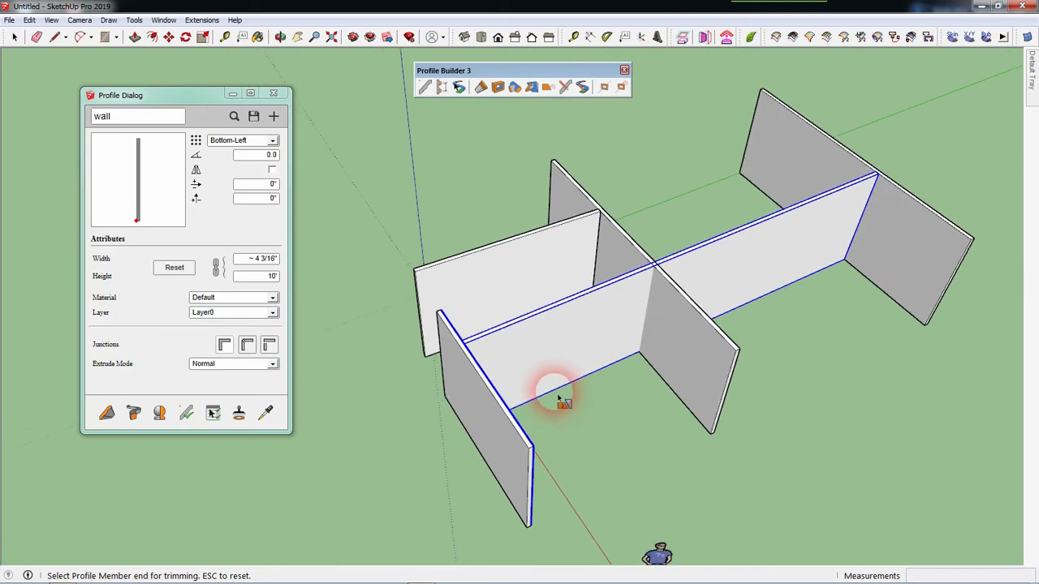
scroll(628, 489, "down", 2)
scroll(669, 490, "up", 1)
middle_click_drag(659, 471, 726, 473)
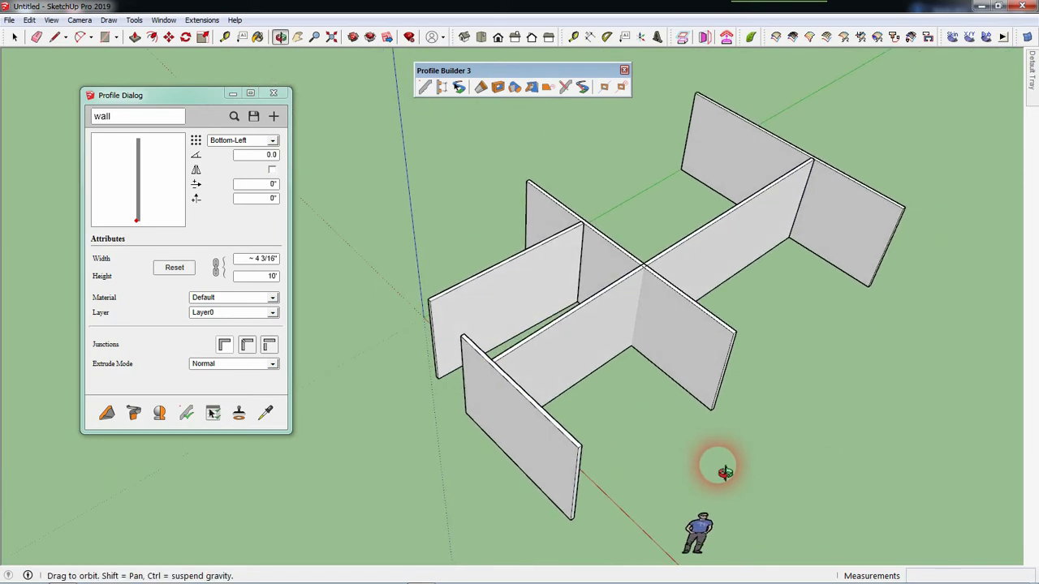
middle_click_drag(626, 440, 839, 424)
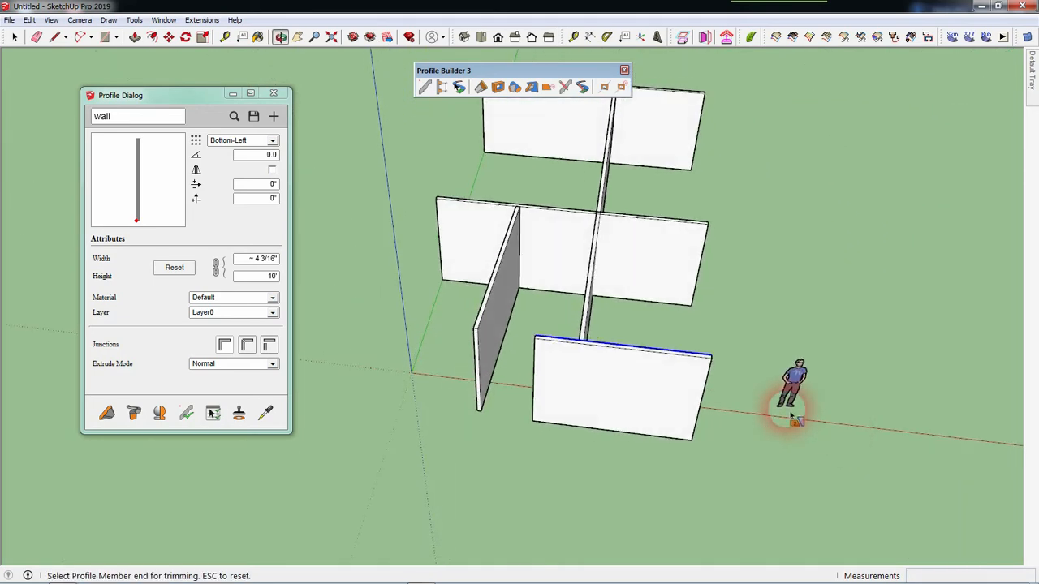
Try to trim the middle crossing wall's end to the inner face of the parallel short front wall
middle_click_drag(714, 235, 539, 263)
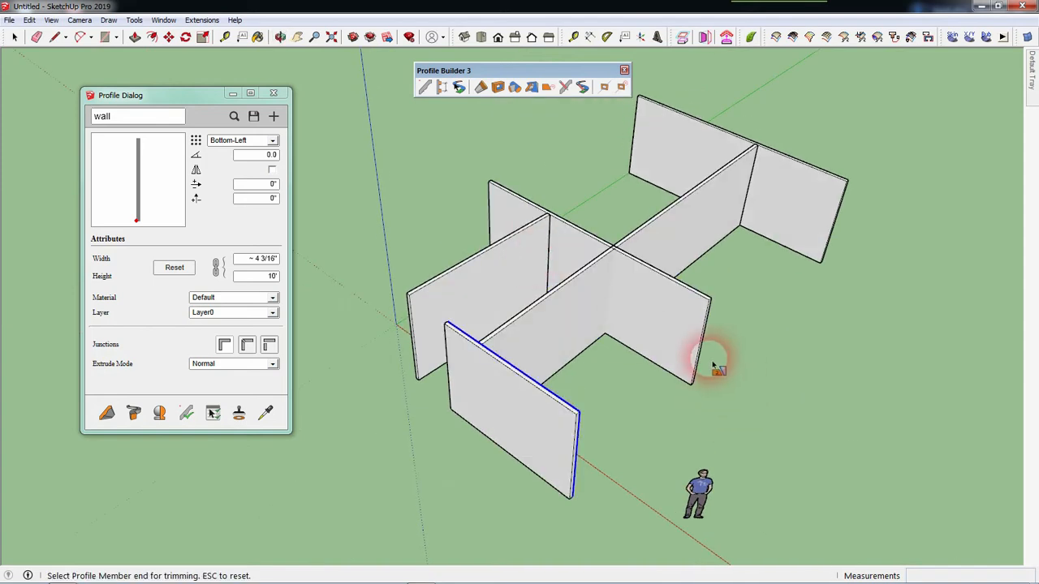
middle_click_drag(703, 353, 741, 400)
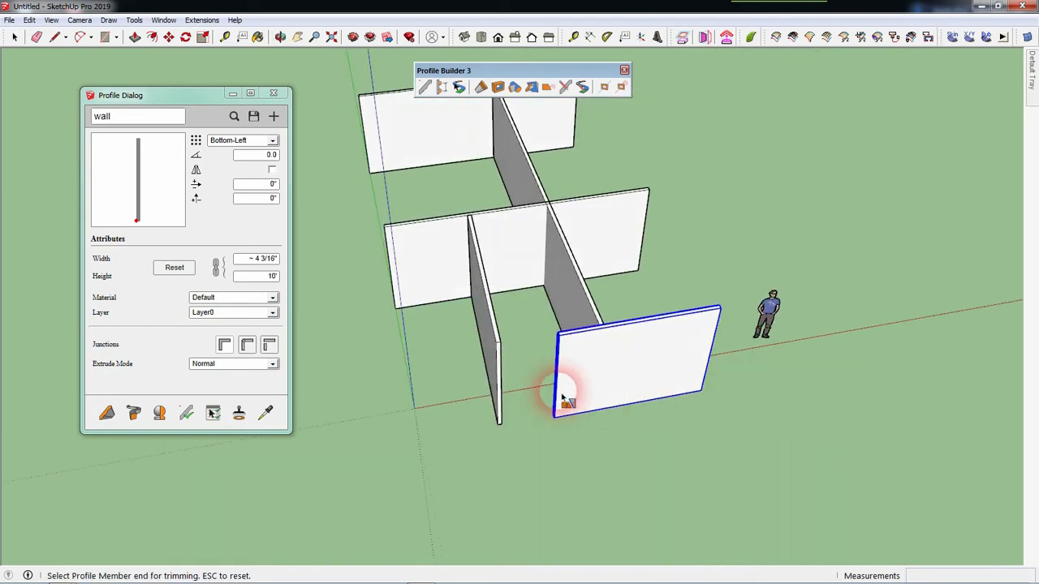
middle_click_drag(706, 320, 723, 355)
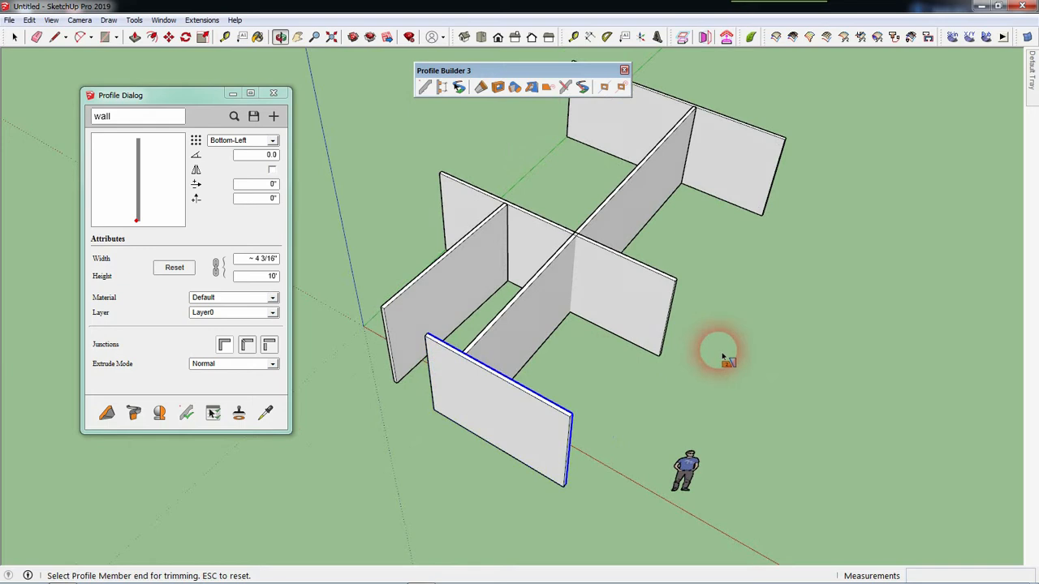
scroll(673, 325, "up", 5)
scroll(641, 337, "up", 2)
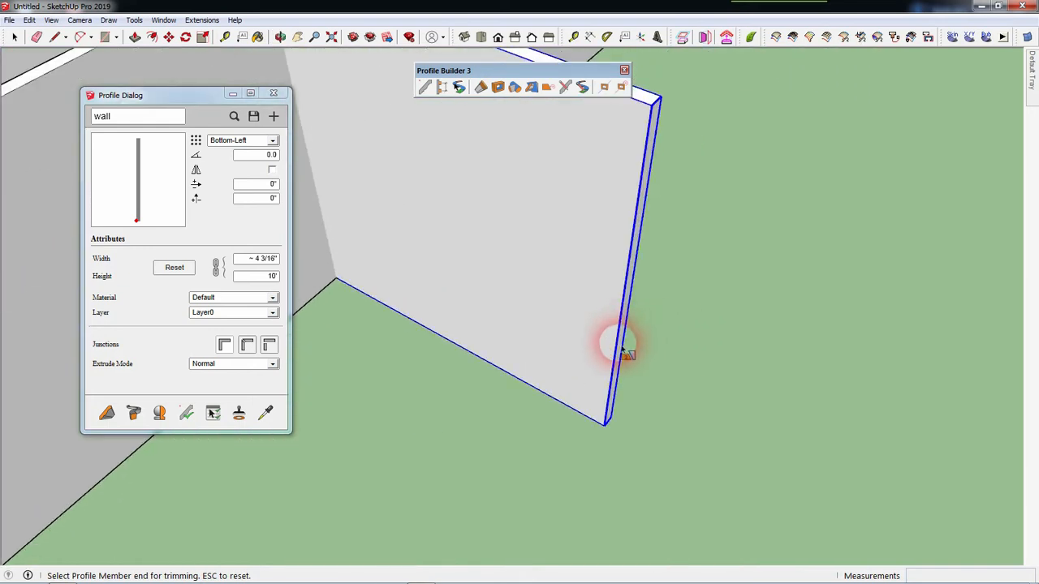
left_click(621, 351)
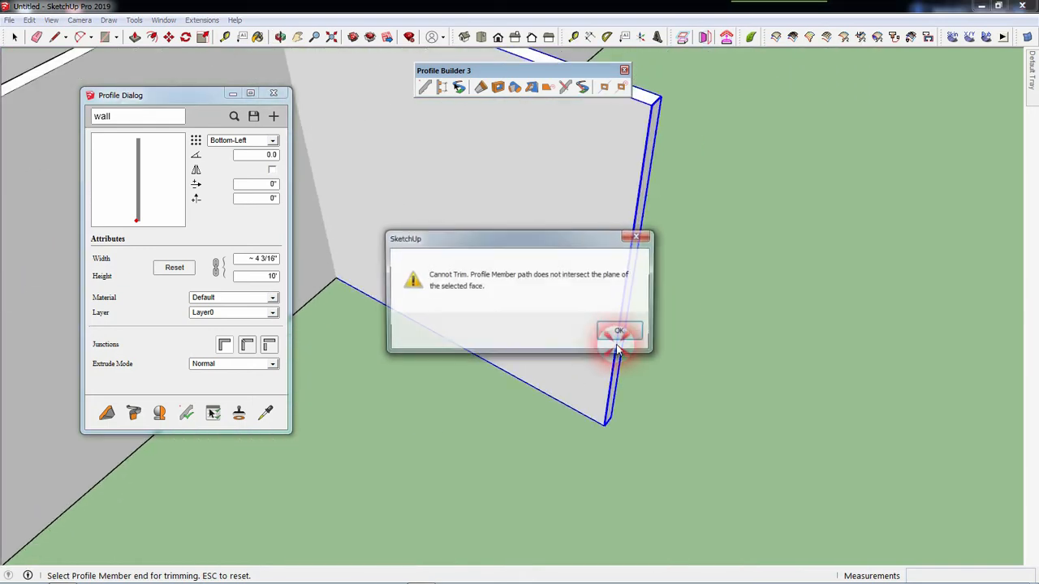
left_click(652, 234)
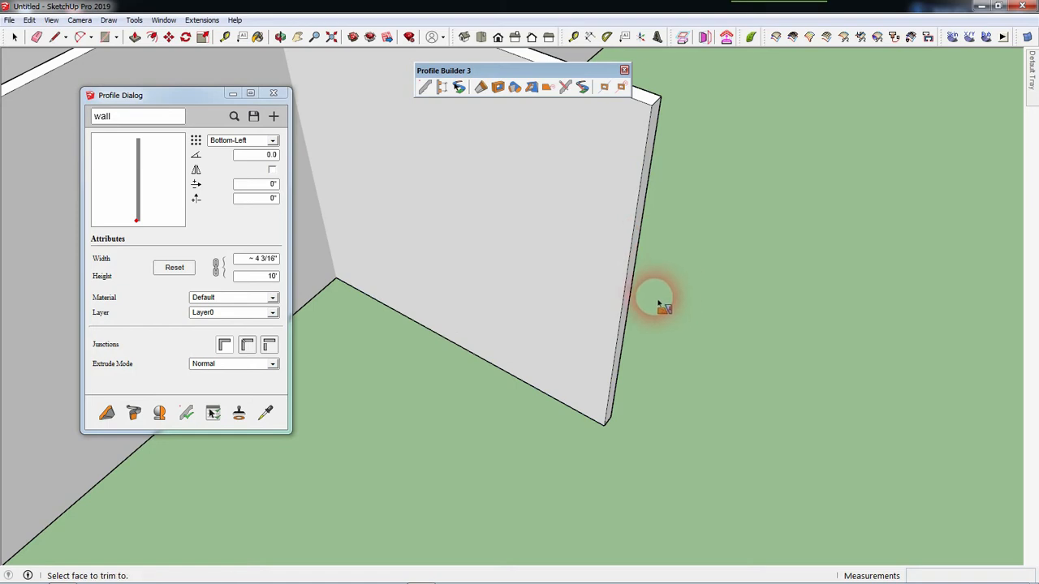
Trim the middle crossing wall to the plane of the front wall's end face nearest the short perpendicular wall
scroll(641, 360, "up", 3)
scroll(761, 347, "down", 4)
scroll(784, 347, "down", 3)
middle_click_drag(804, 340, 852, 378)
scroll(602, 412, "up", 3)
scroll(602, 412, "up", 2)
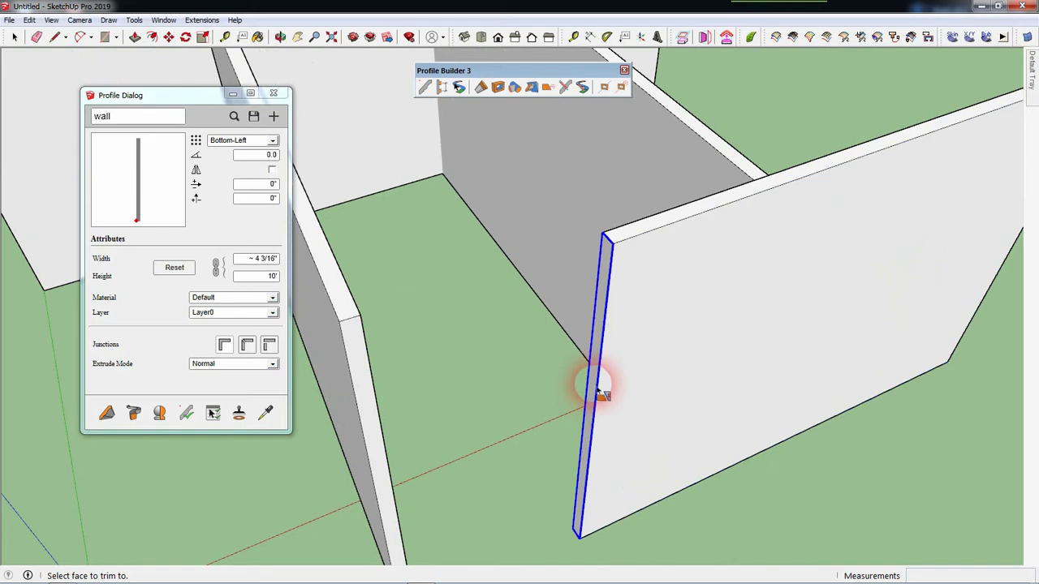
scroll(585, 463, "down", 5)
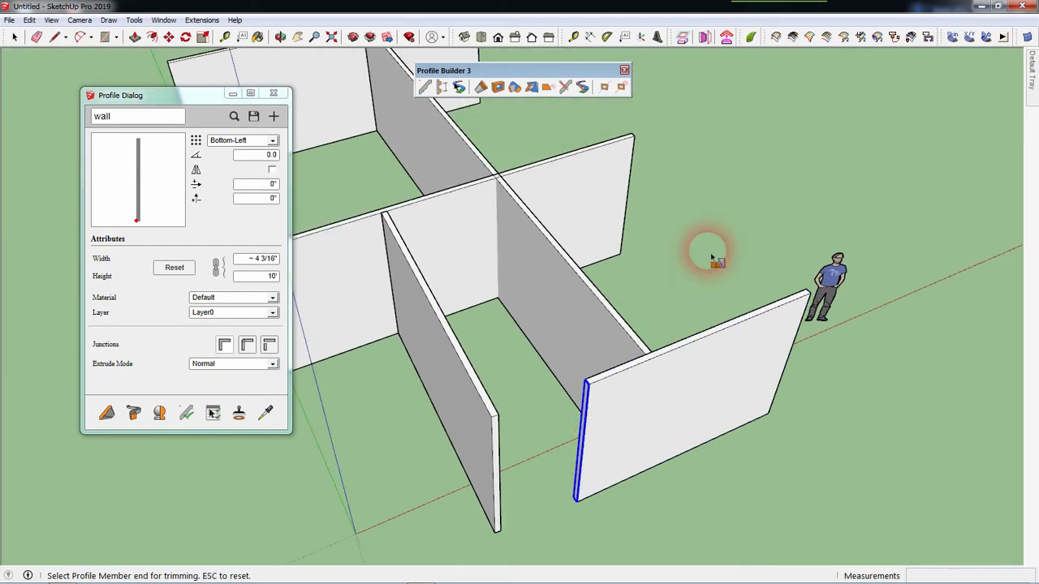
middle_click_drag(707, 249, 431, 301)
scroll(735, 343, "up", 3)
middle_click_drag(735, 343, 622, 301)
scroll(686, 338, "up", 3)
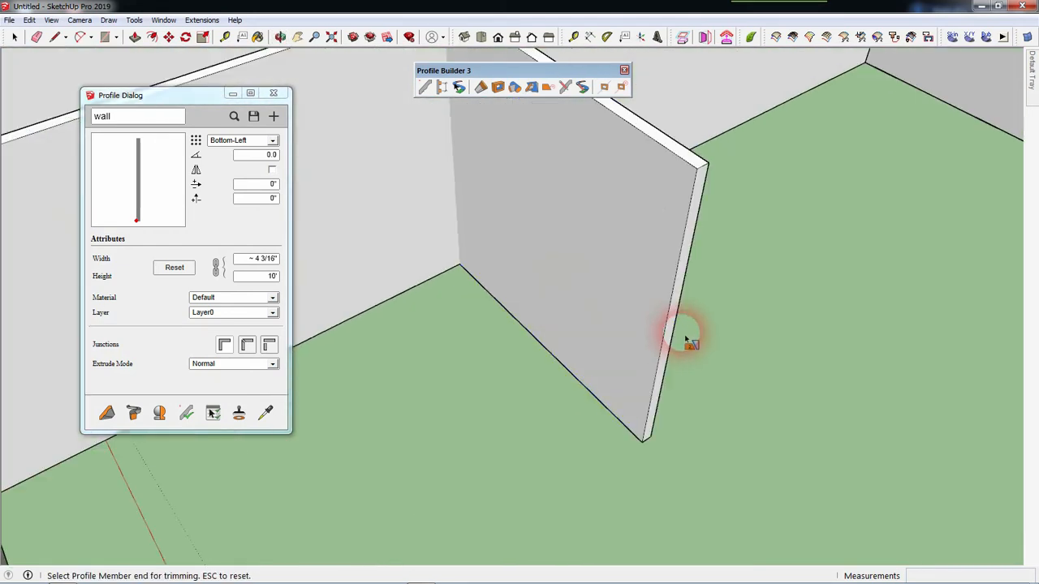
left_click(671, 315)
scroll(788, 455, "down", 5)
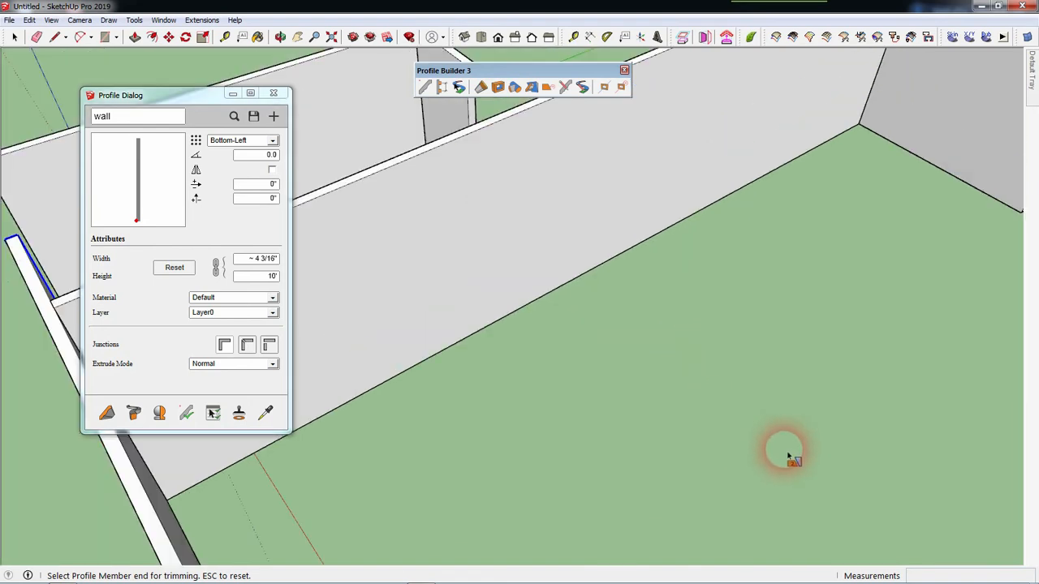
middle_click_drag(799, 448, 591, 446)
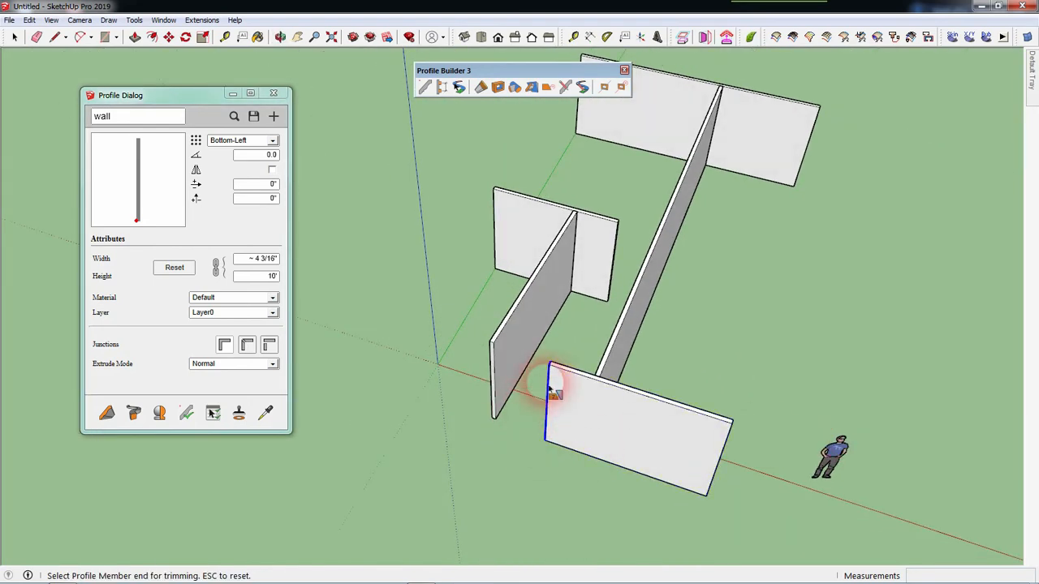
Trim the middle wall's projecting end flush with the short perpendicular wall's side face that faces the long wall
scroll(582, 322, "up", 4)
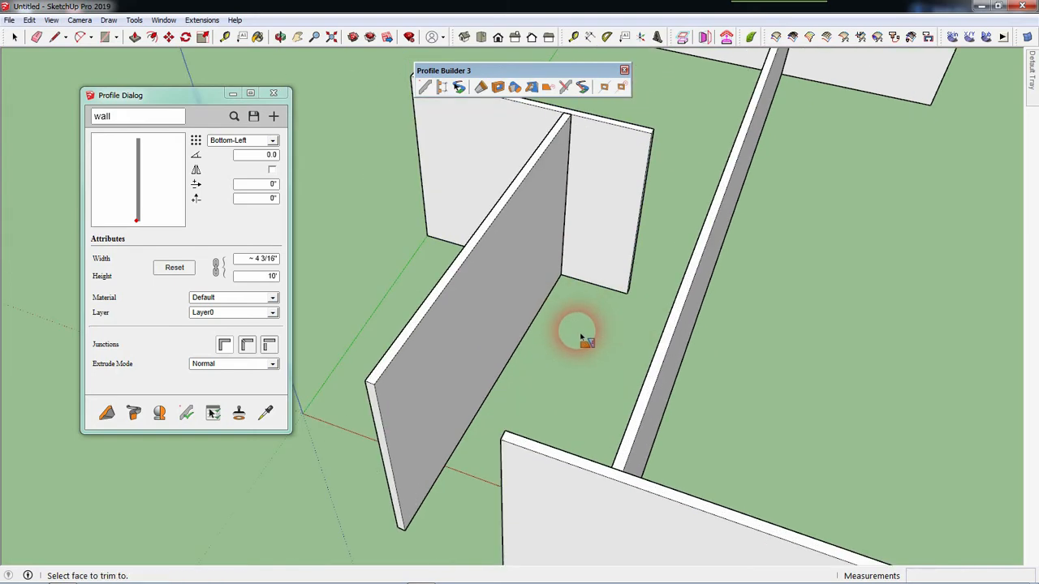
left_click(513, 270)
middle_click_drag(598, 301, 657, 222)
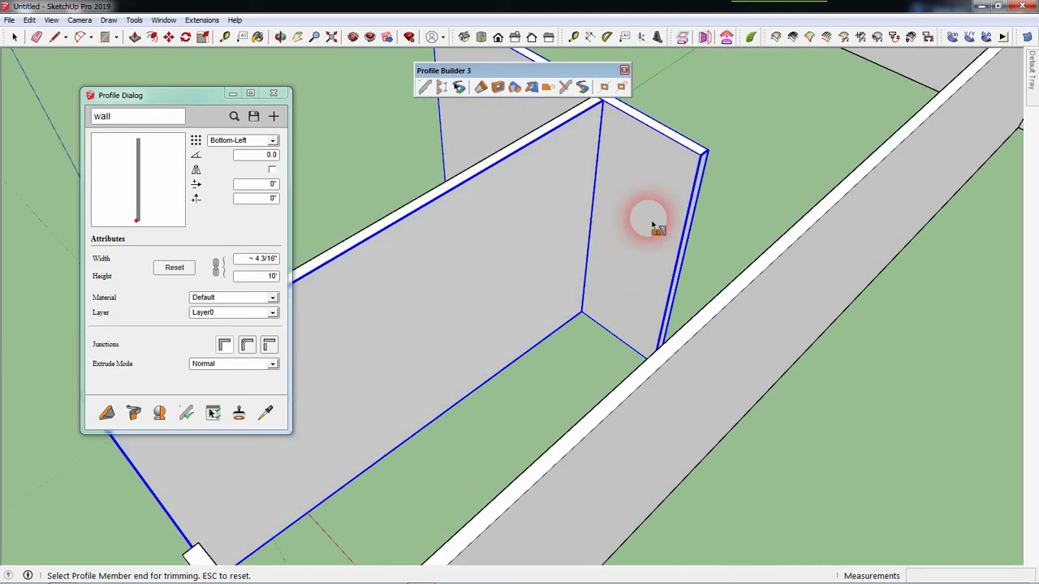
scroll(692, 220, "up", 3)
left_click(692, 219)
scroll(616, 308, "down", 3)
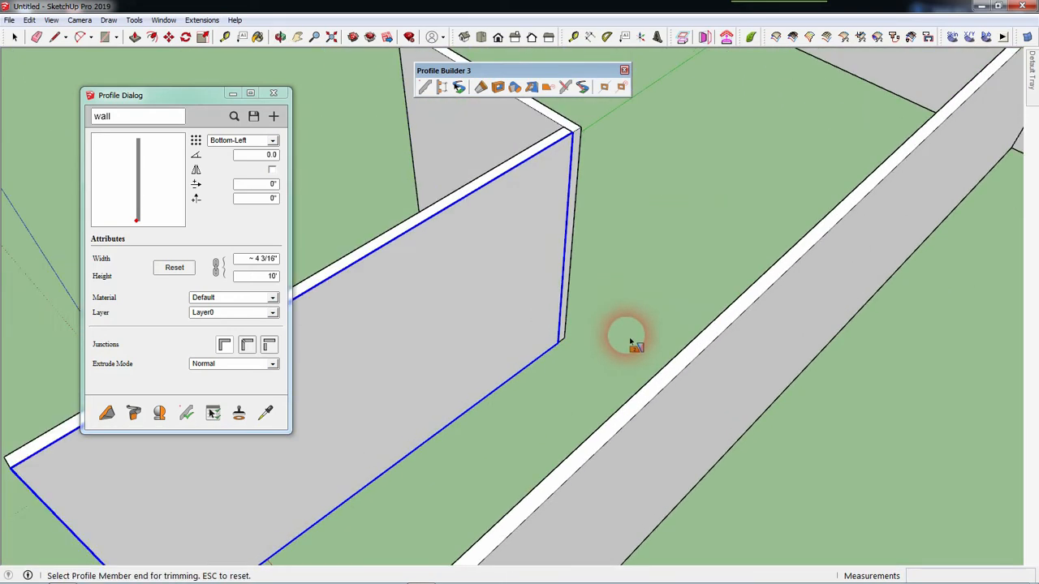
Trim the middle wall's end back to the opposite side face of the short perpendicular wall
middle_click_drag(568, 359, 844, 361)
middle_click_drag(658, 309, 640, 334)
left_click(628, 344)
left_click(578, 373)
middle_click_drag(638, 308, 556, 138)
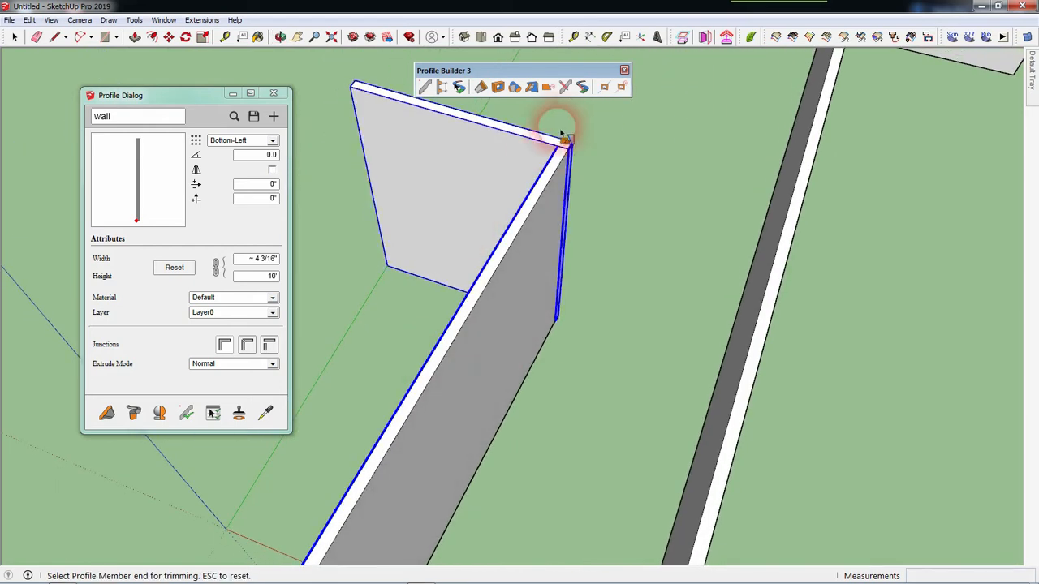
scroll(585, 151, "up", 4)
double_click(515, 224)
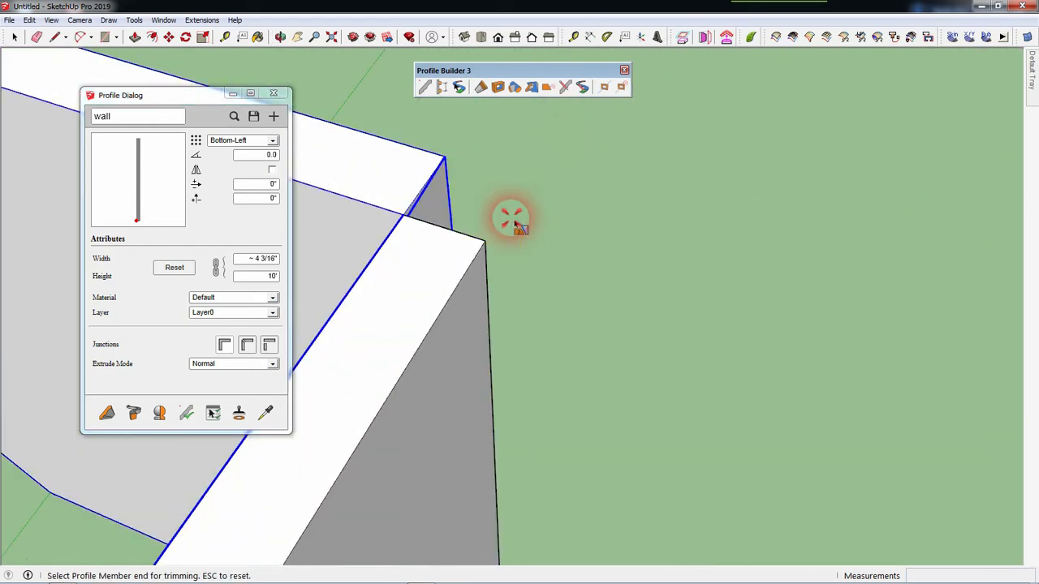
scroll(659, 298, "down", 4)
middle_click_drag(770, 293, 679, 204)
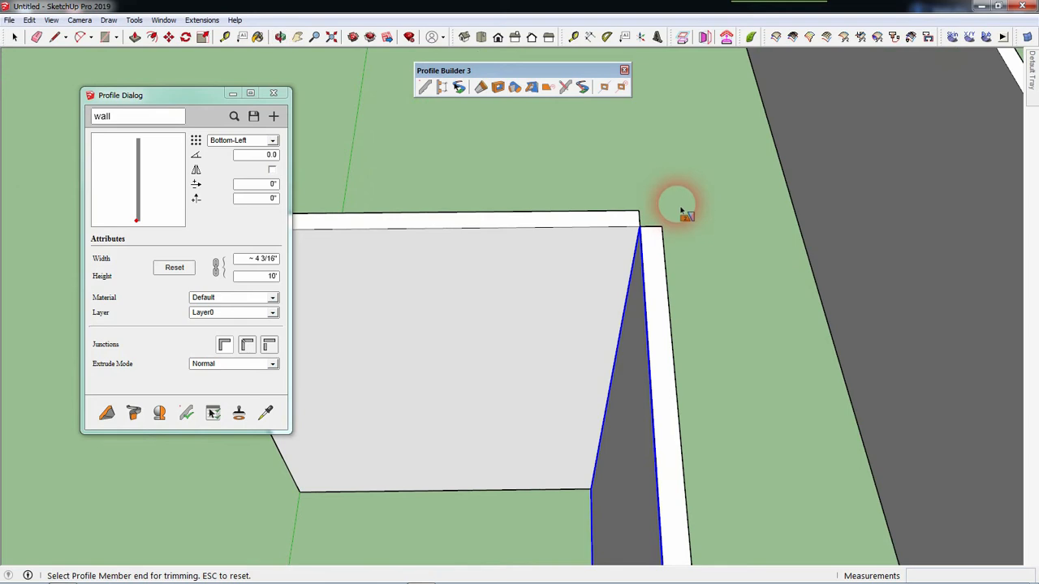
scroll(651, 225, "down", 6)
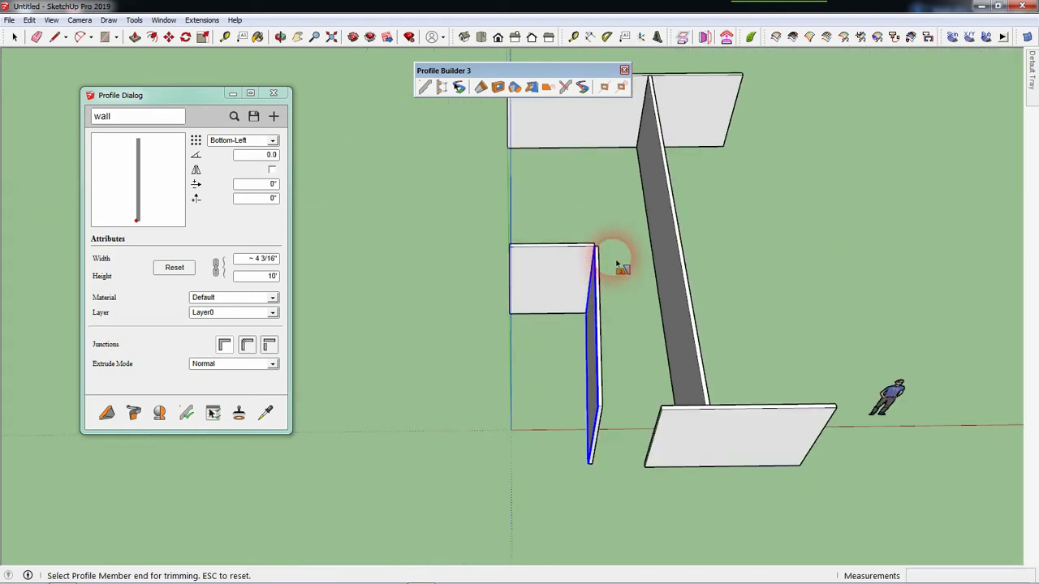
middle_click_drag(630, 270, 515, 225)
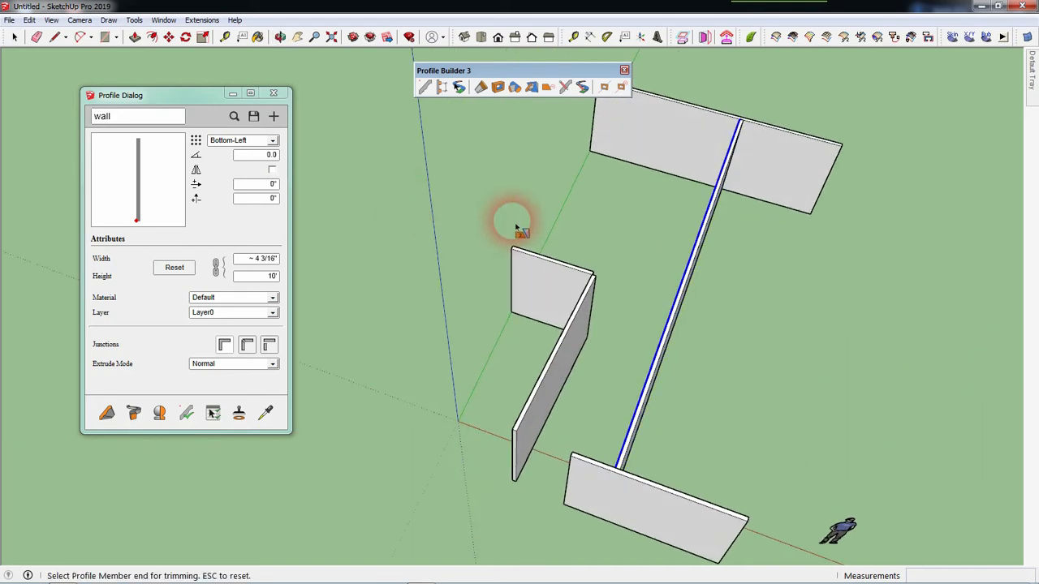
Try to extend the middle wall's end to the near side face of the long perpendicular wall, and leave the trim tool
scroll(622, 276, "up", 5)
middle_click_drag(624, 290, 492, 278)
scroll(528, 297, "up", 6)
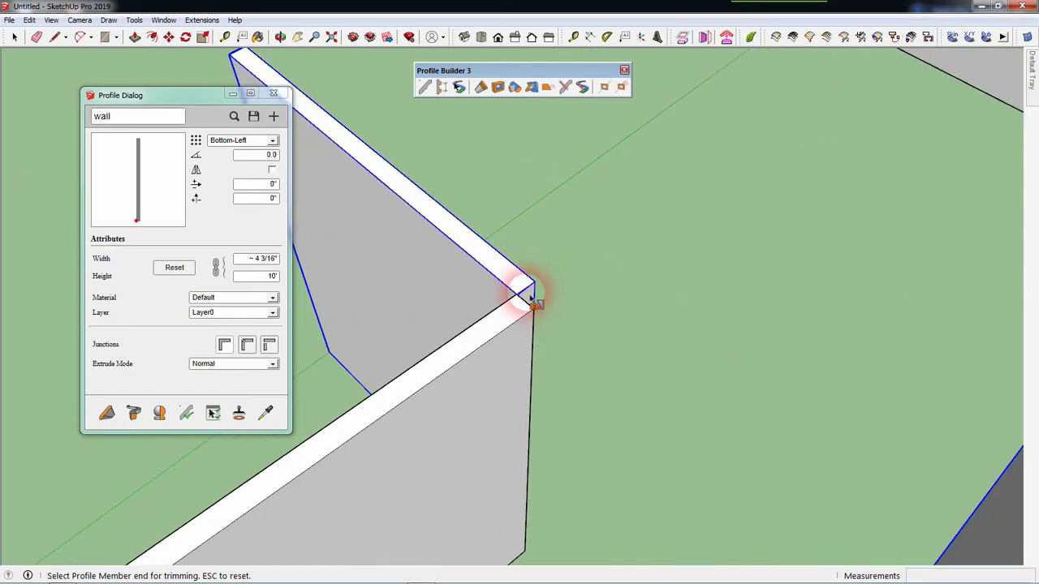
left_click(531, 300)
left_click(605, 329)
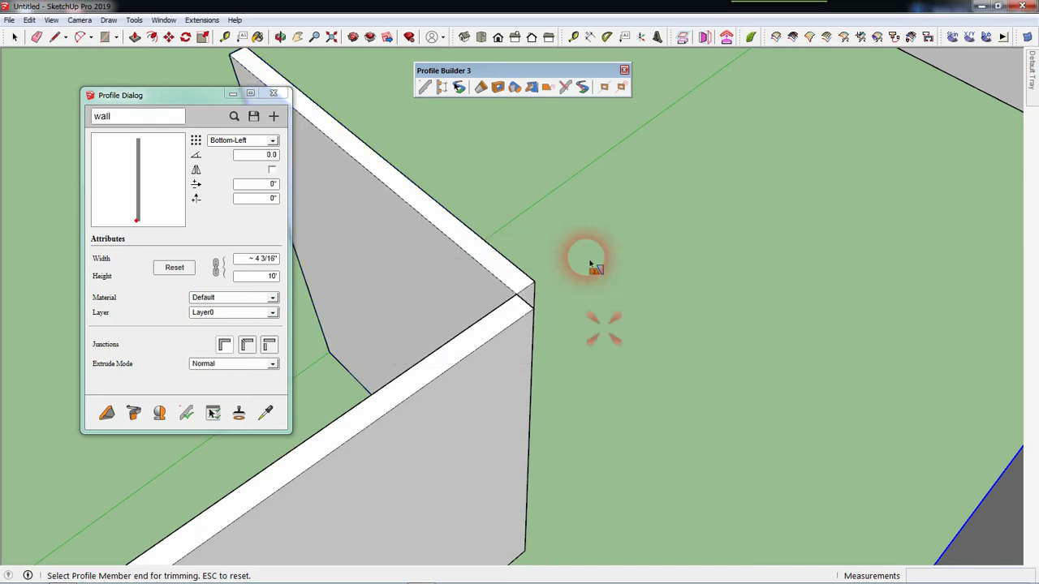
scroll(596, 263, "down", 5)
key("space")
Restart Trim to Face and retry extending the middle wall's end to the long wall's near side face
middle_click_drag(645, 321, 763, 331)
scroll(761, 300, "up", 3)
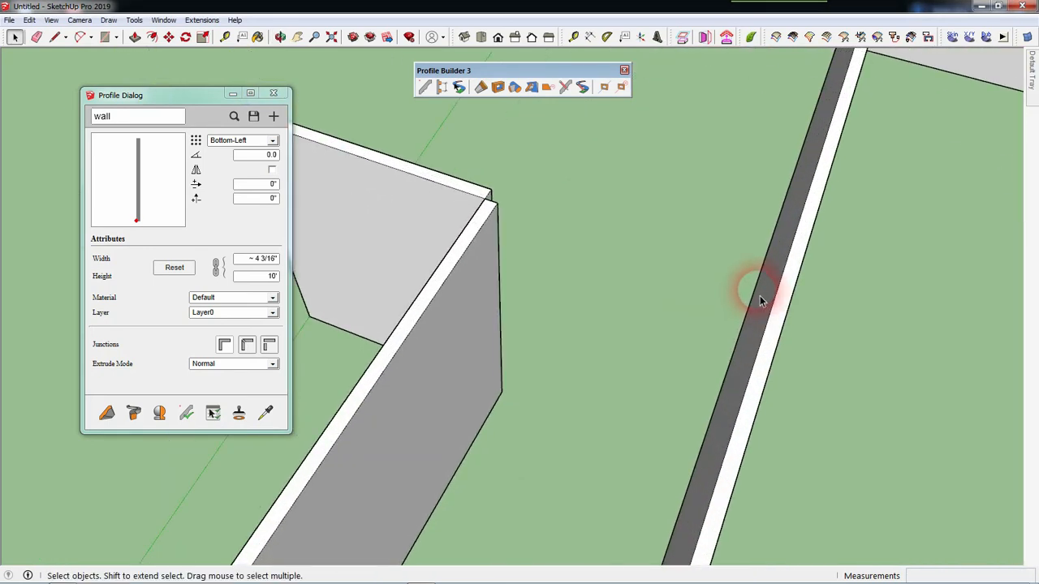
left_click(532, 88)
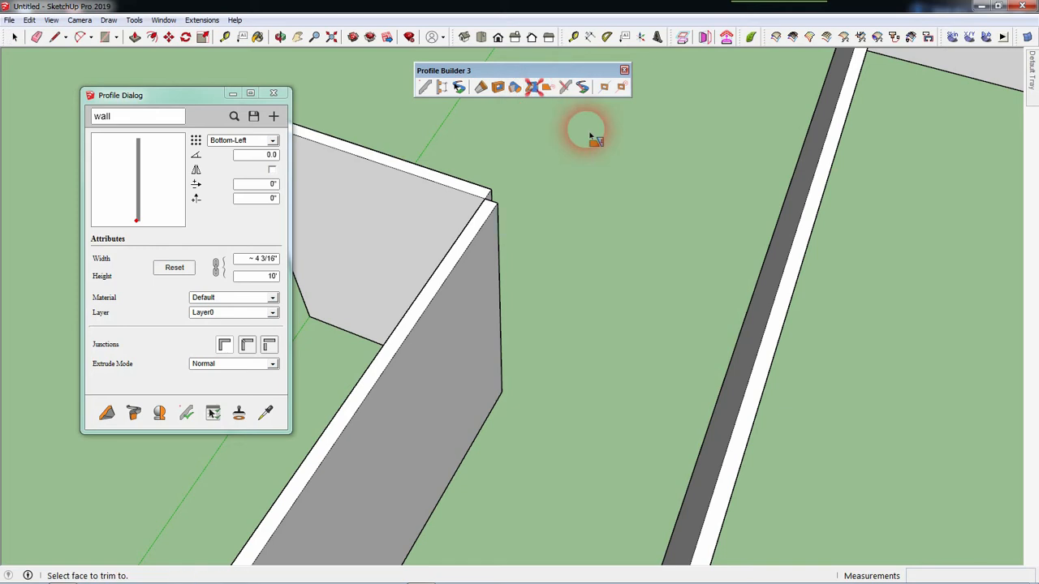
left_click(775, 280)
middle_click_drag(707, 235, 448, 185)
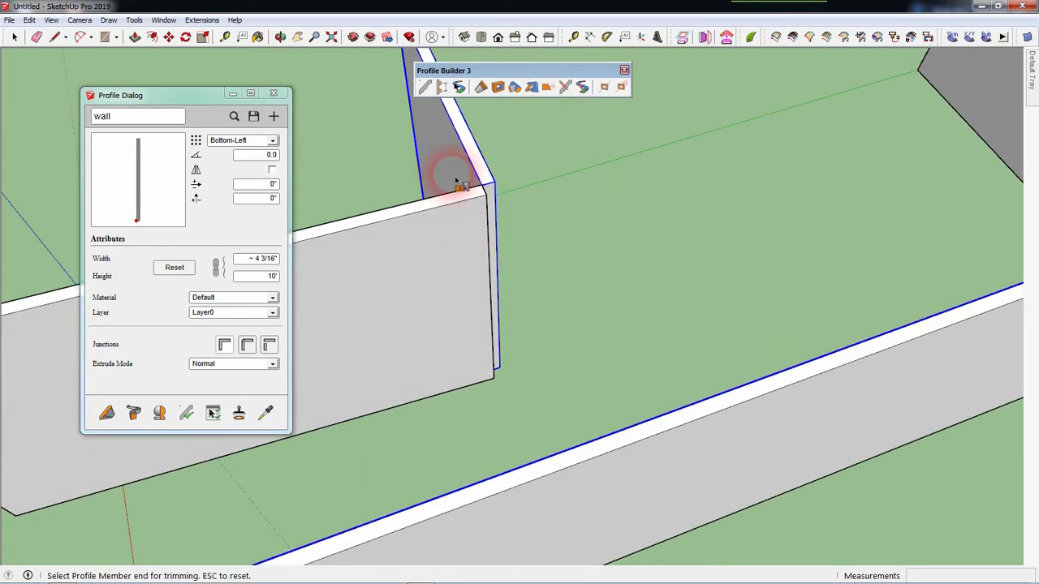
scroll(450, 188, "up", 3)
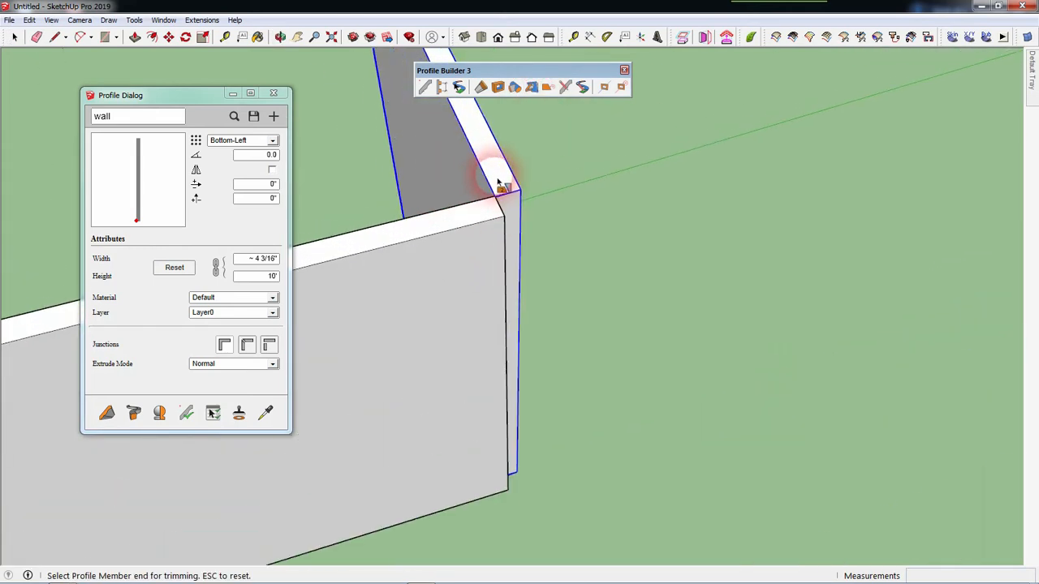
left_click(519, 227)
left_click(612, 332)
middle_click_drag(577, 301, 553, 422)
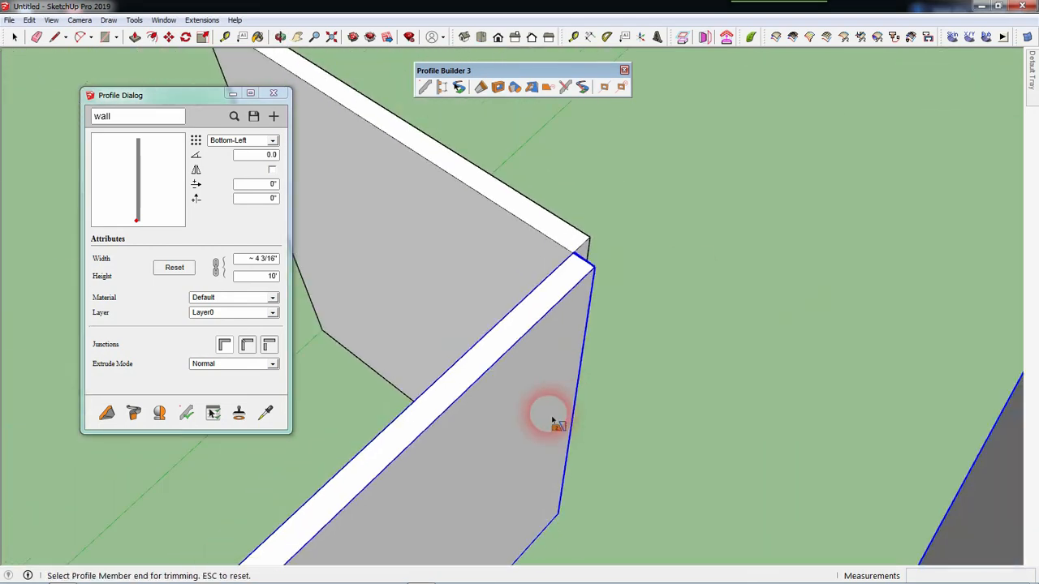
scroll(464, 452, "down", 5)
middle_click_drag(498, 490, 570, 396)
key("space")
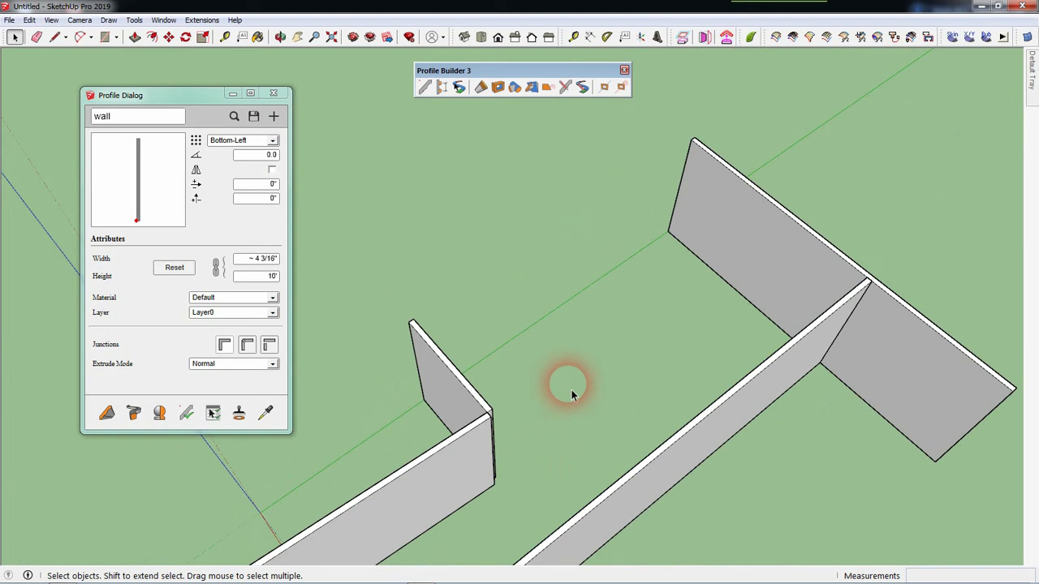
Extend the short perpendicular wall's end to the inner face of the back wall with Trim to Face, and leave the tool
left_click(531, 87)
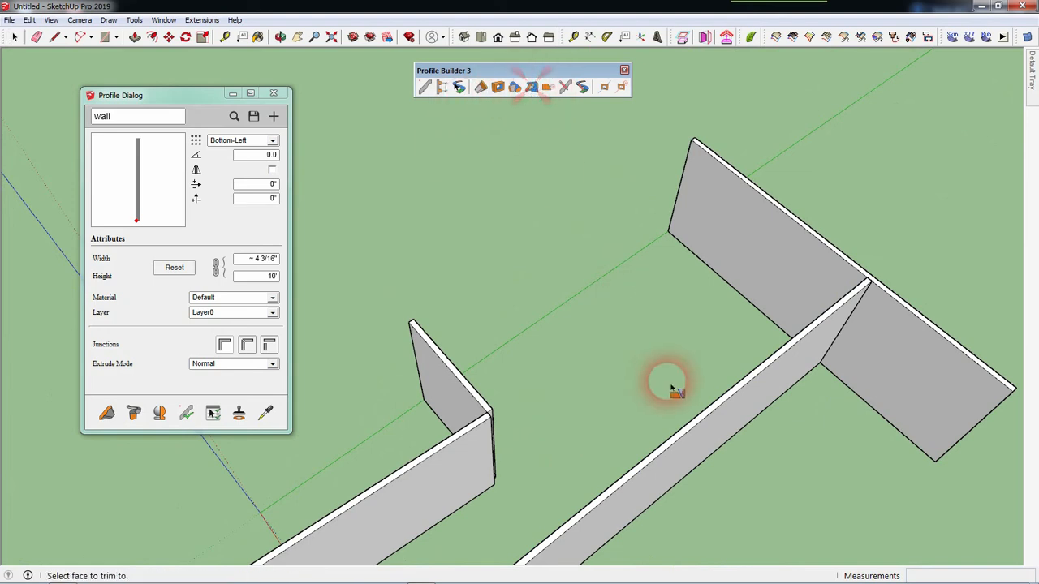
left_click(761, 254)
middle_click_drag(714, 336, 378, 336)
scroll(371, 351, "up", 3)
scroll(371, 347, "up", 1)
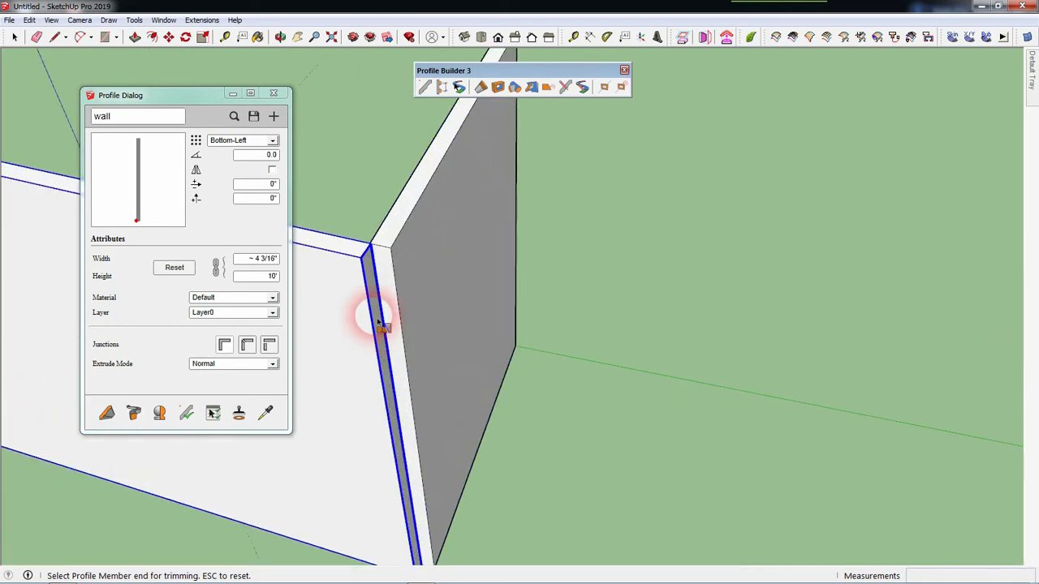
left_click(375, 317)
scroll(563, 334, "down", 2)
scroll(564, 332, "down", 5)
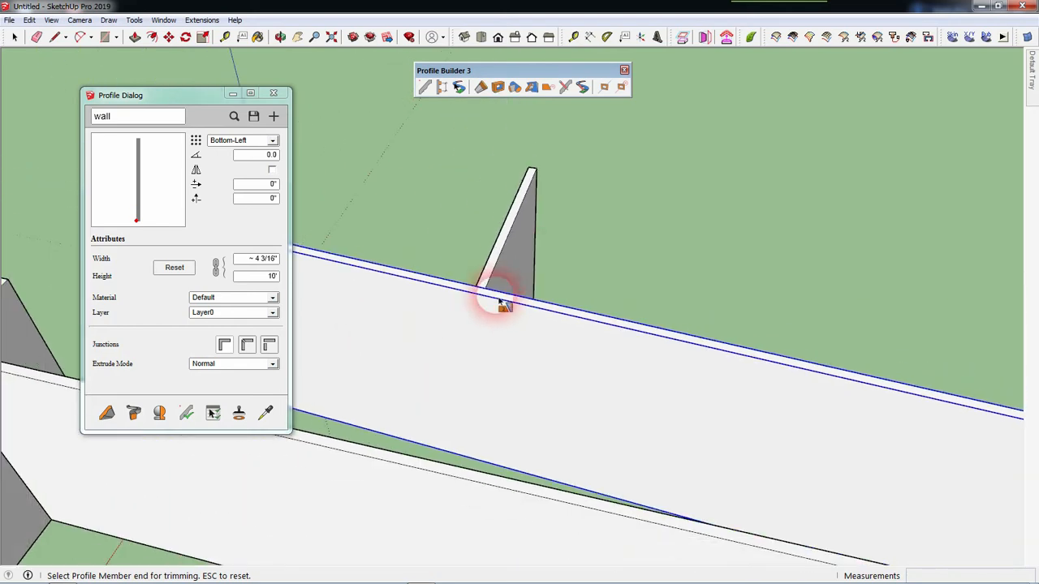
scroll(637, 306, "down", 1)
middle_click_drag(638, 306, 878, 298)
key("space")
left_click(851, 286)
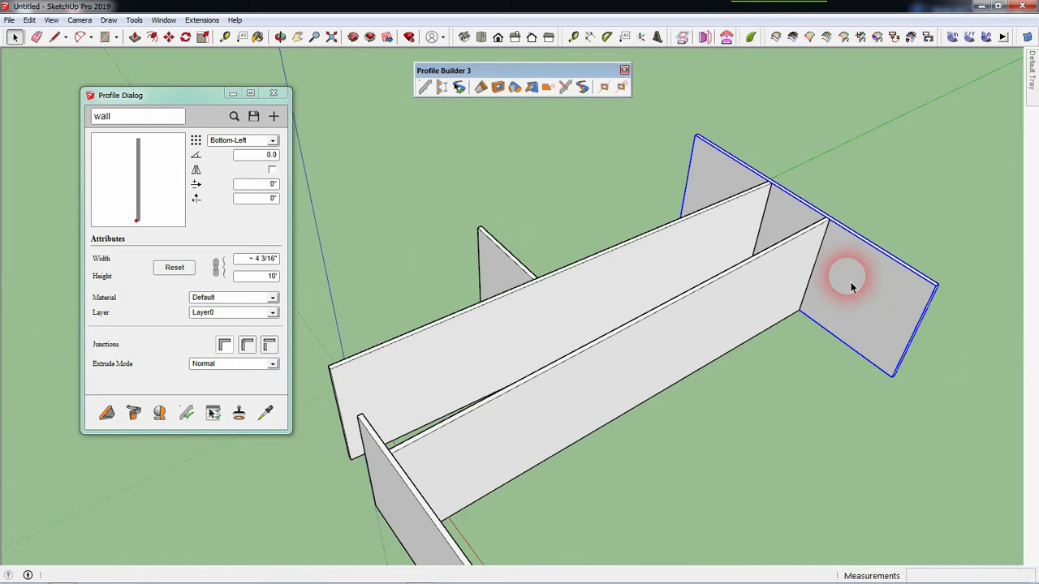
left_click(736, 491)
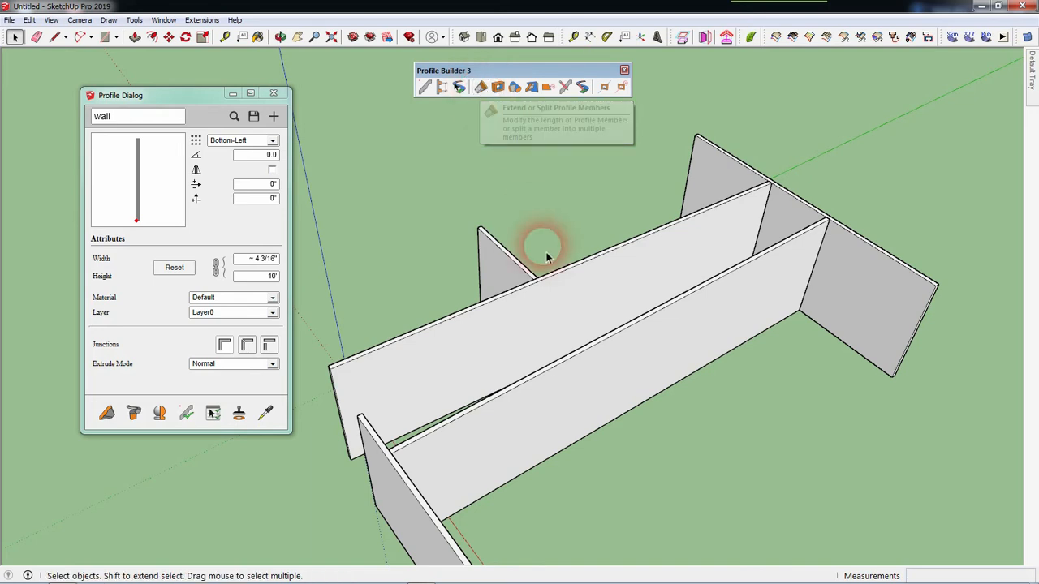
scroll(549, 255, "down", 2)
middle_click_drag(584, 344, 696, 231)
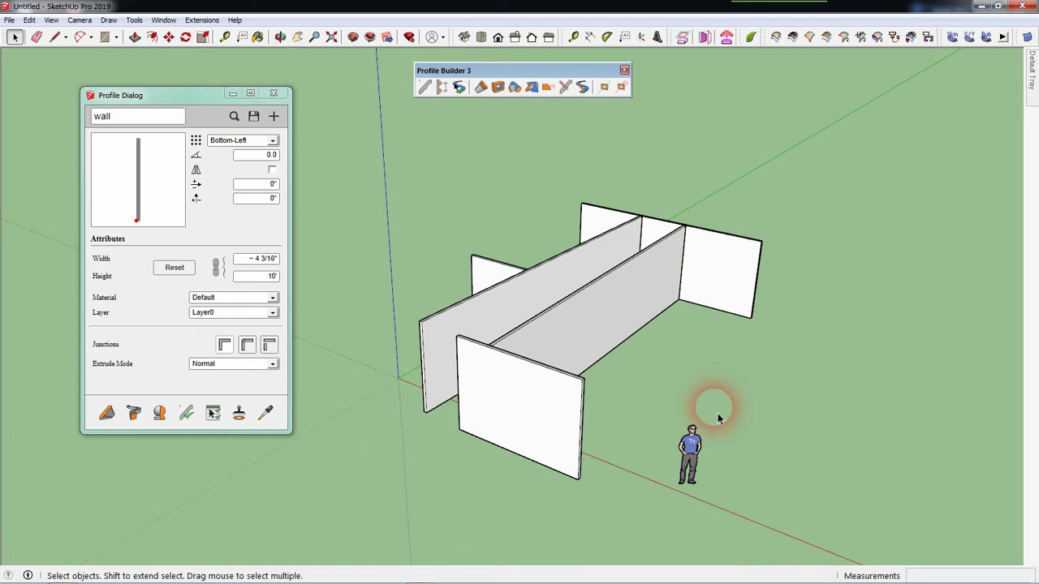
middle_click_drag(621, 431, 566, 471)
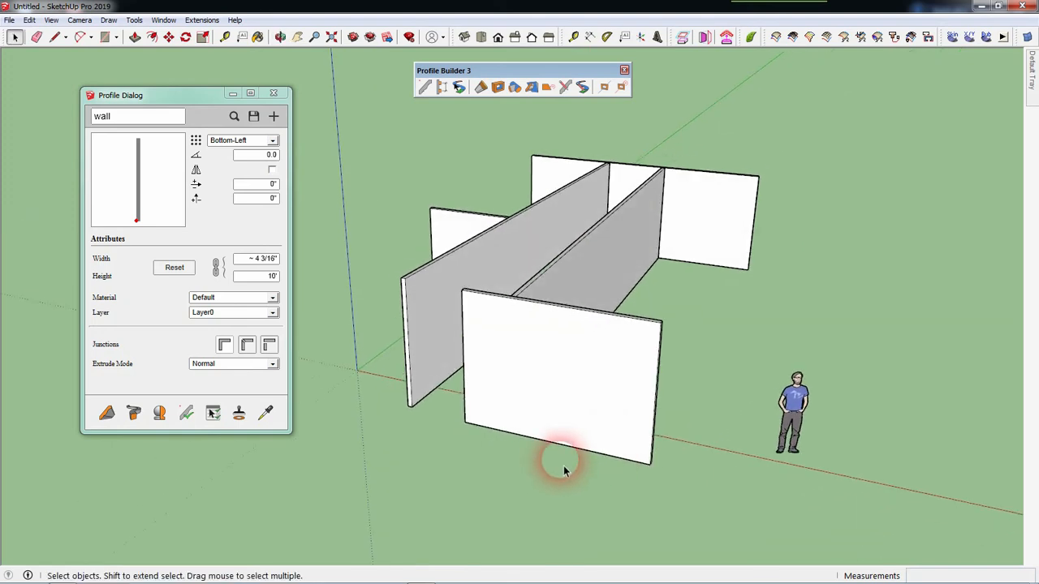
scroll(565, 471, "up", 3)
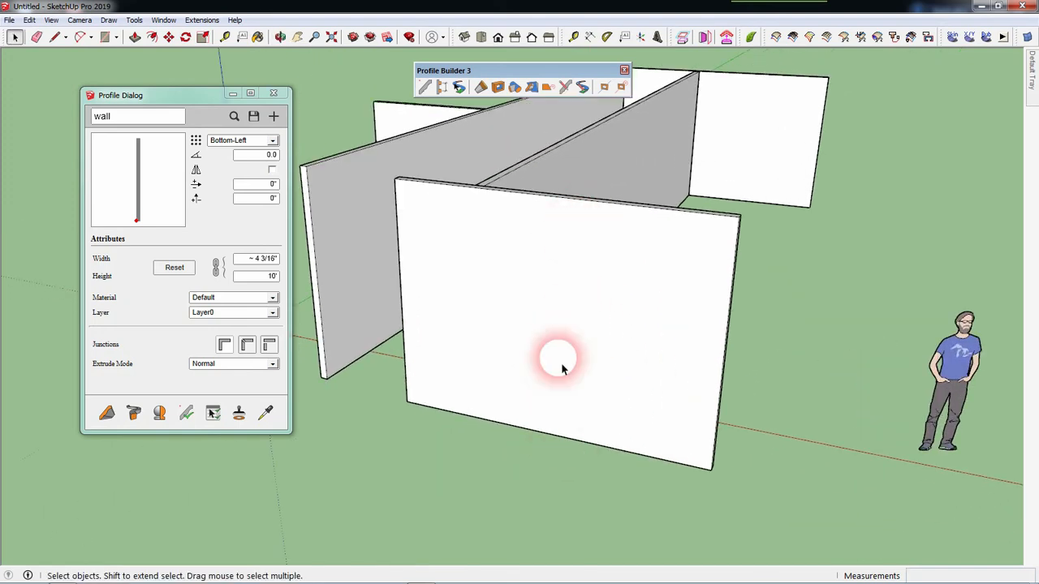
Try to shorten the front perpendicular wall by about 1' 4" at its outer end with Extend or Split Profile Members
middle_click_drag(699, 360, 626, 379)
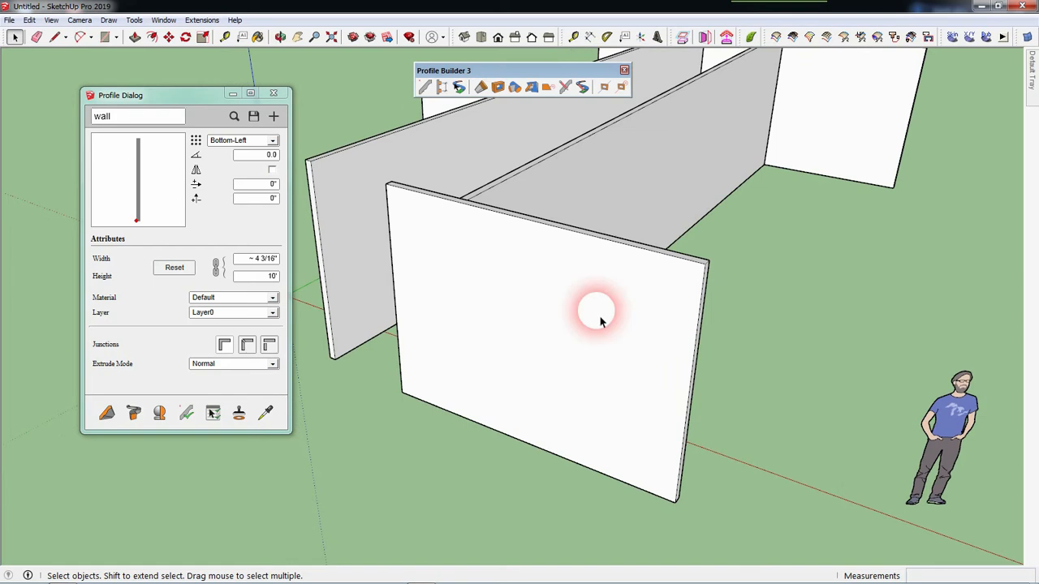
left_click(480, 87)
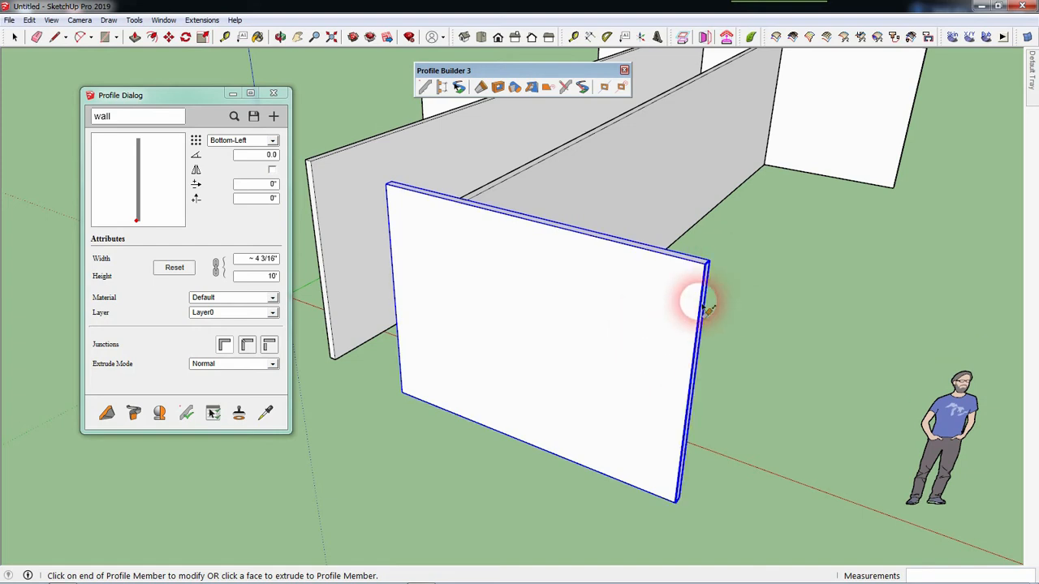
left_click(670, 345)
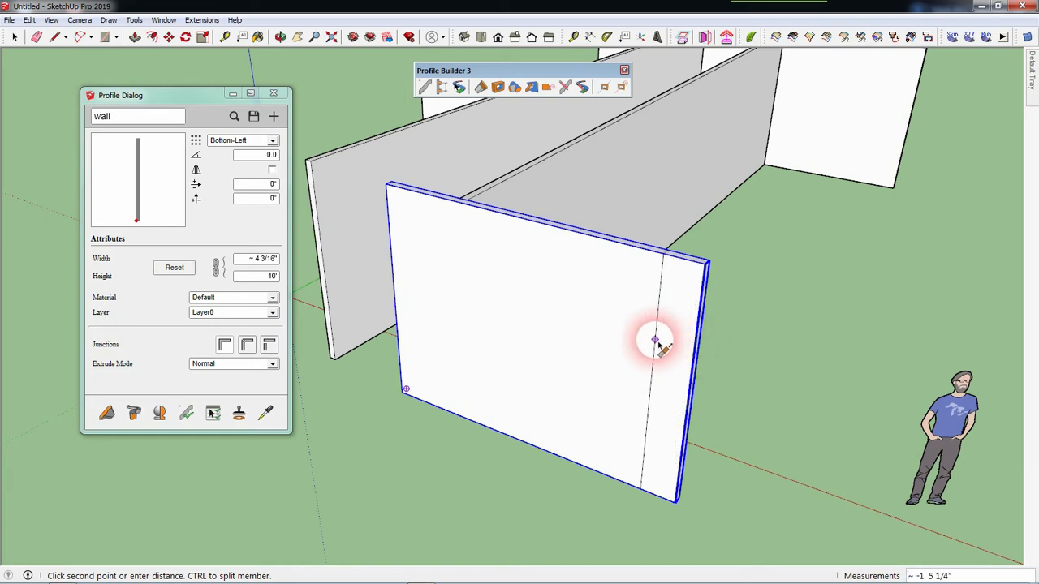
left_click(659, 345)
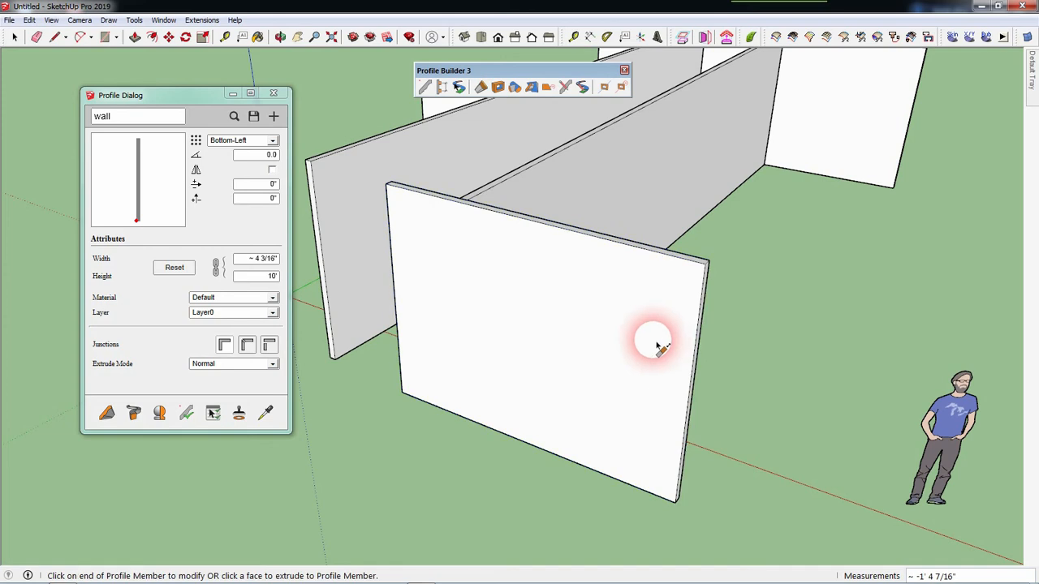
Shorten the front perpendicular wall by about 1' 2" at the end beside the origin-side long wall, and shorten its opposite end too
left_click(408, 283)
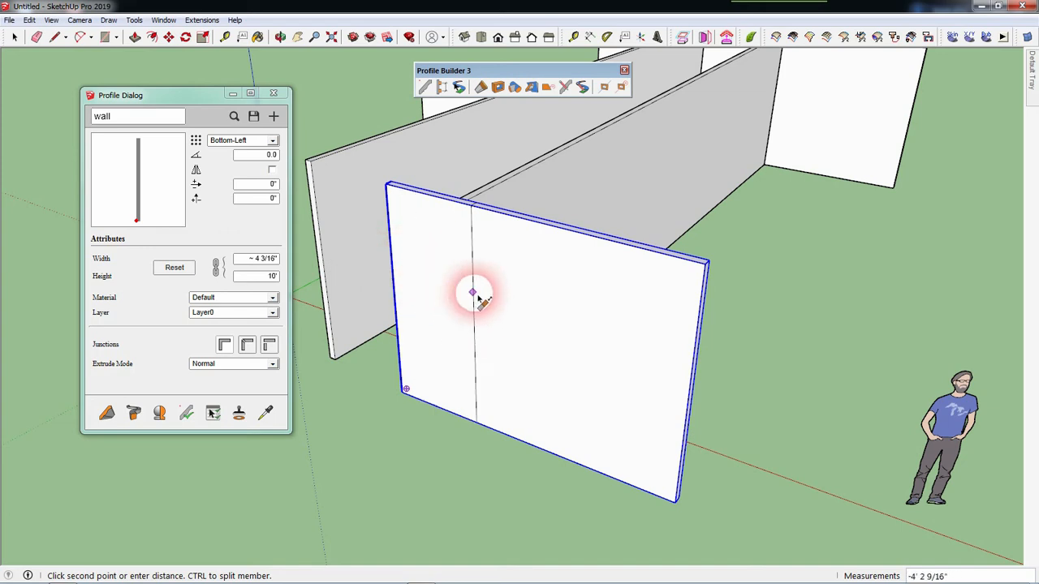
middle_click_drag(448, 271, 525, 360)
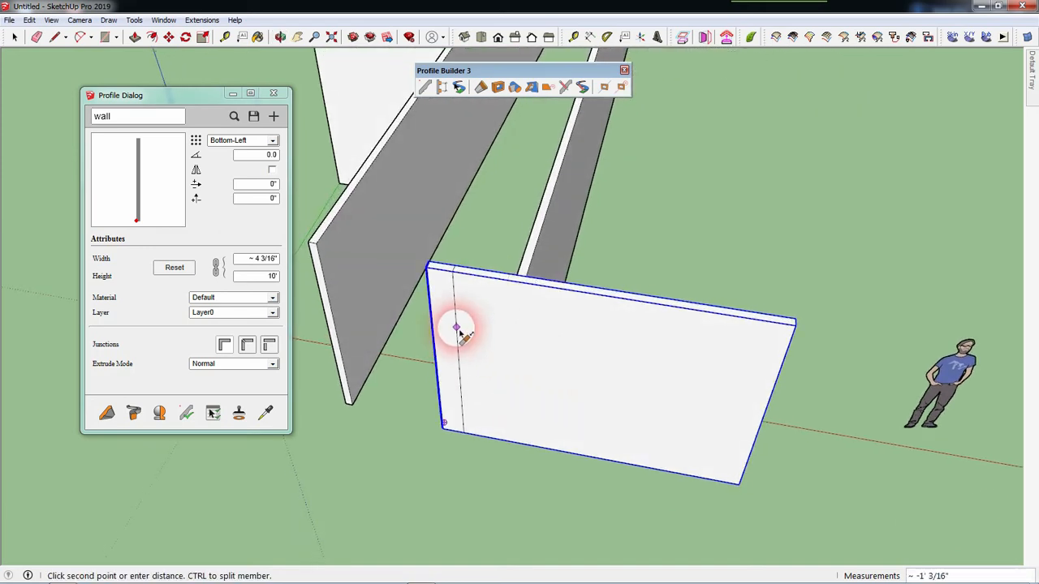
left_click(461, 331)
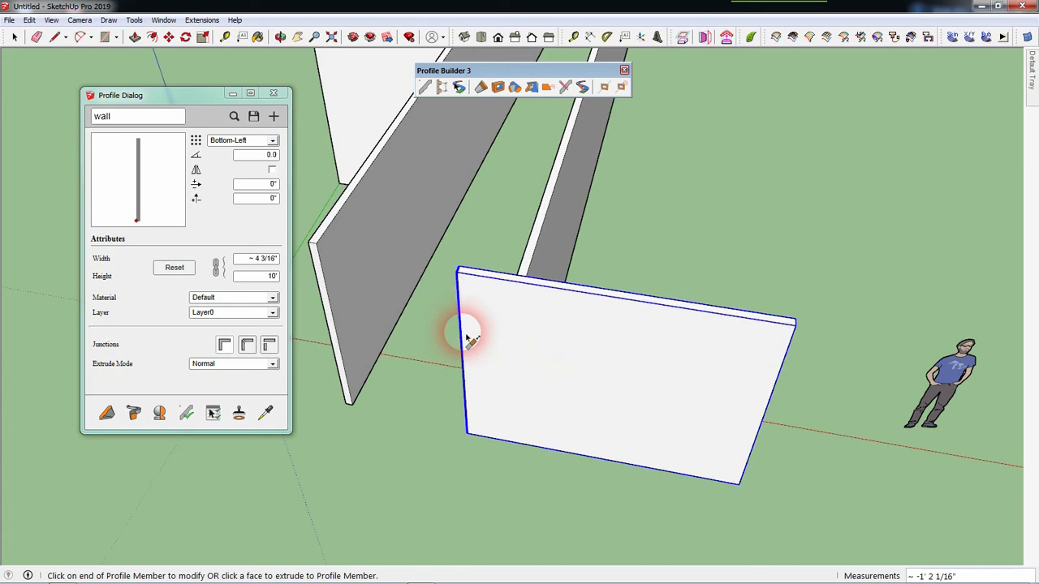
middle_click_drag(777, 482, 777, 434)
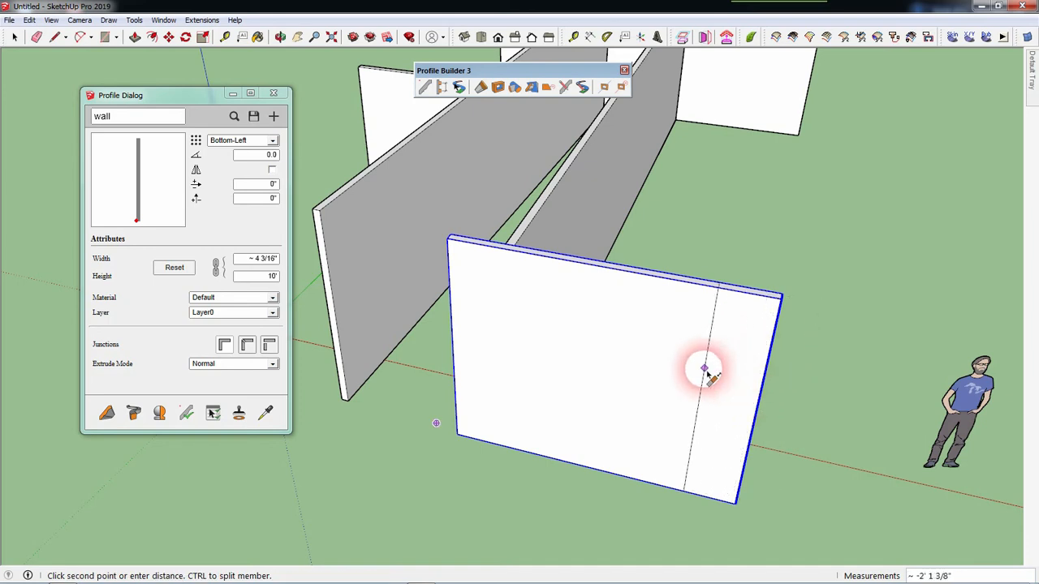
key("Escape")
middle_click_drag(754, 425, 767, 470)
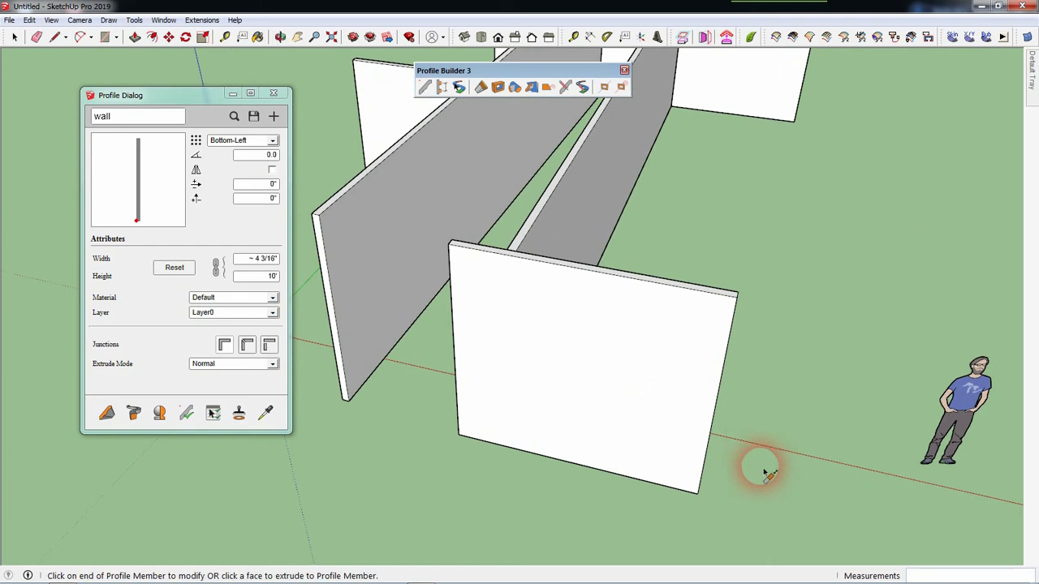
Shorten the long wall that starts at the origin by 7' at its origin end
middle_click_drag(686, 506, 378, 352)
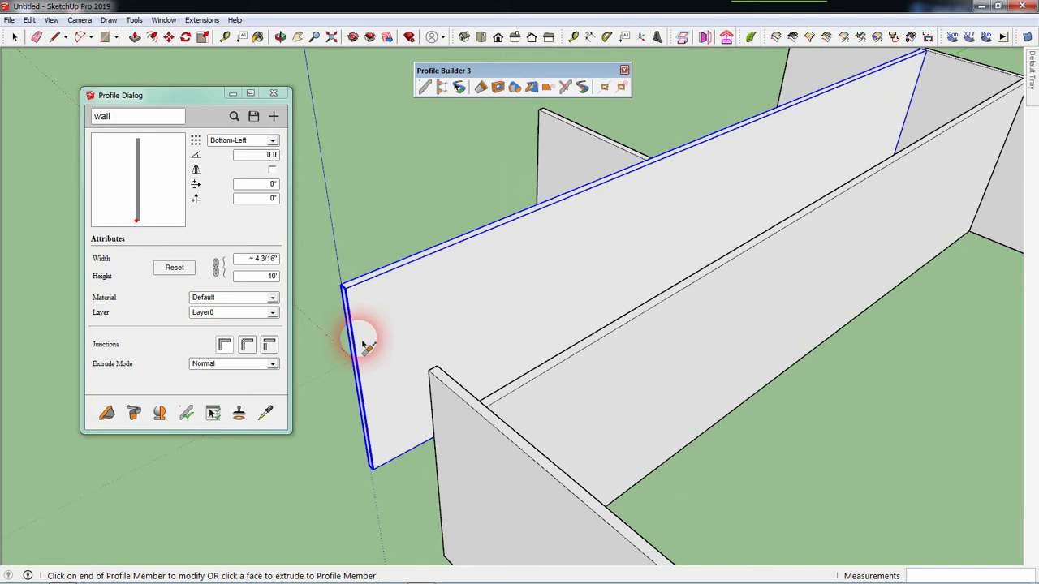
left_click(363, 345)
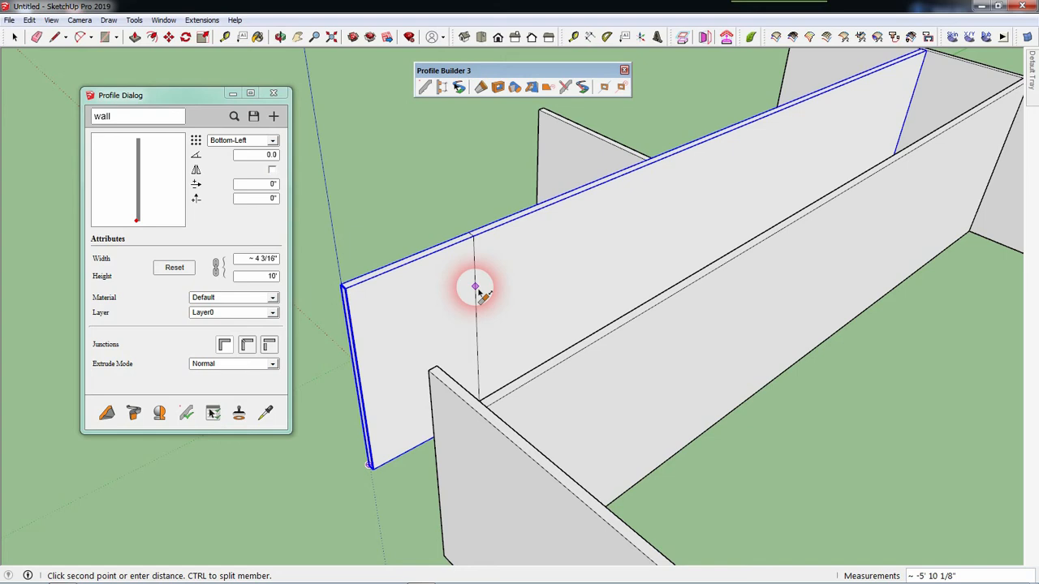
left_click(422, 319)
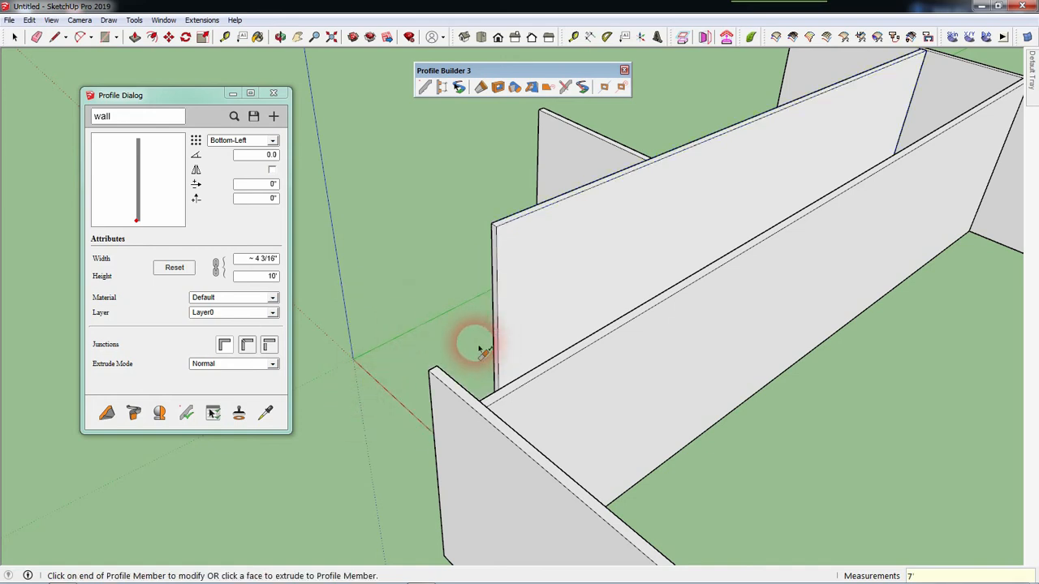
Shorten the other long wall by 10' at its end on the back wall, and leave the extend tool
scroll(422, 325, "down", 2)
middle_click_drag(422, 325, 528, 440)
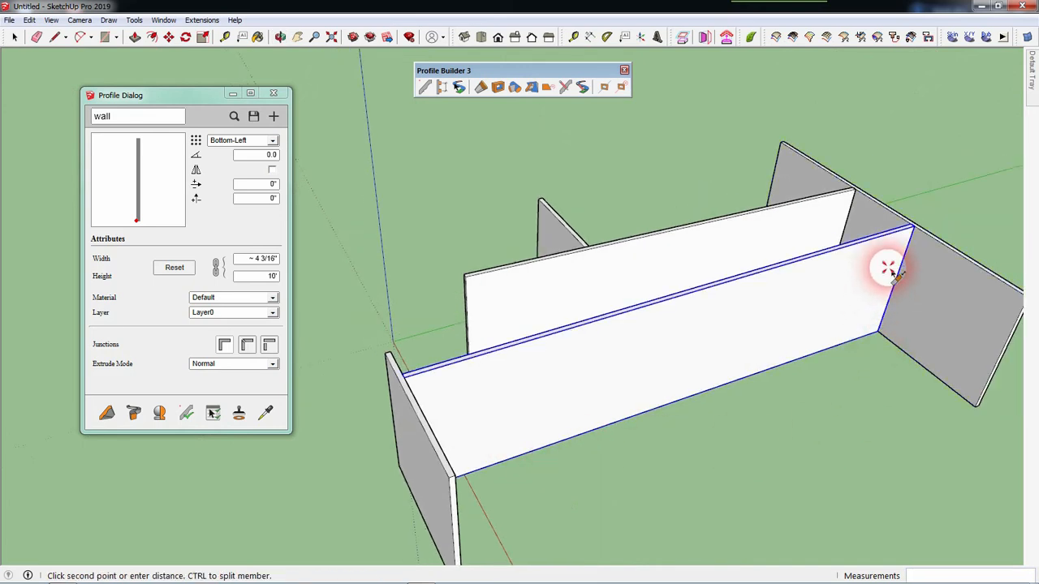
left_click(824, 290)
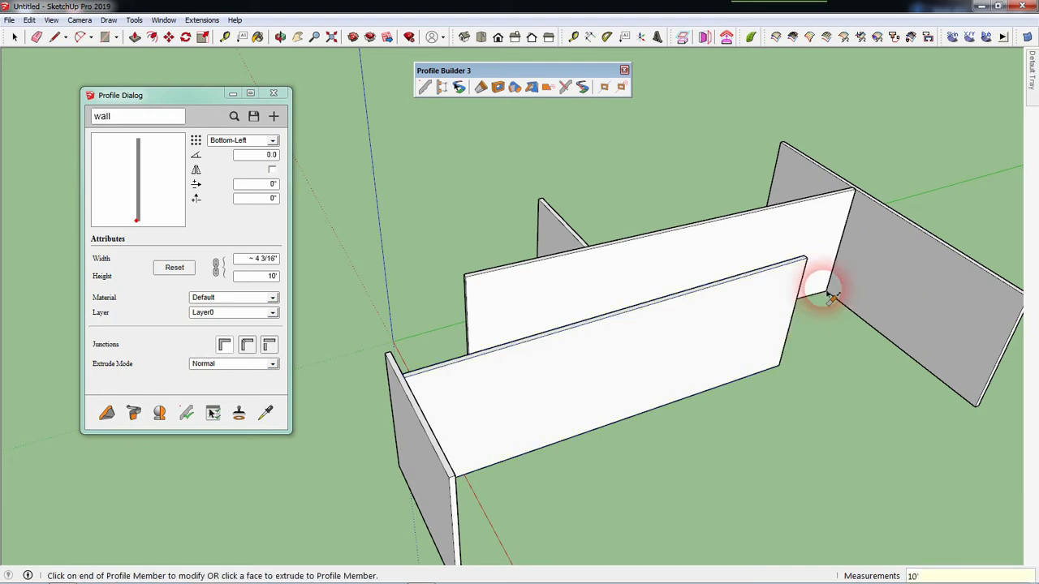
key("space")
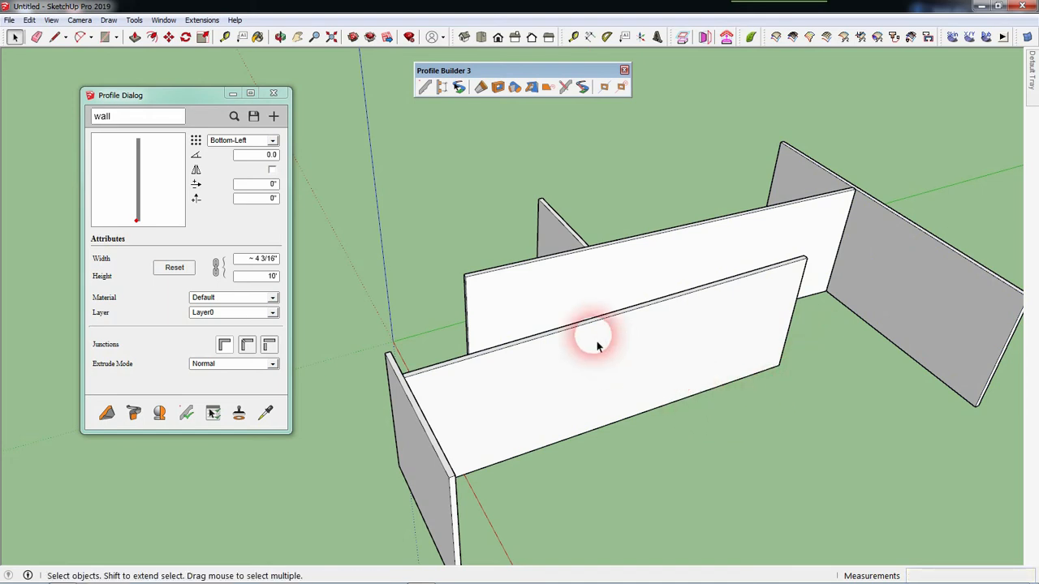
scroll(597, 345, "down", 3)
scroll(729, 427, "up", 2)
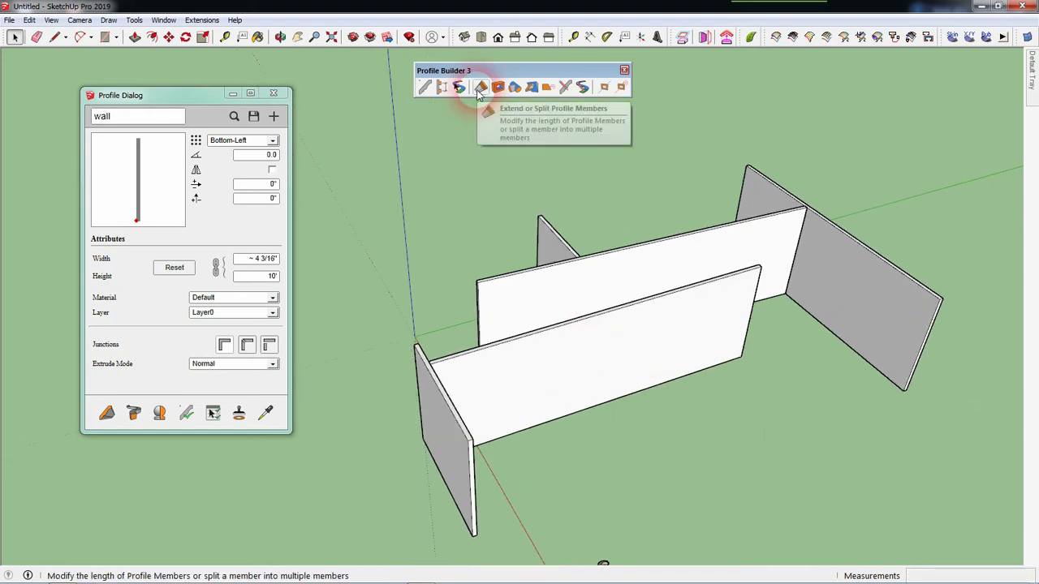
scroll(501, 322, "up", 3)
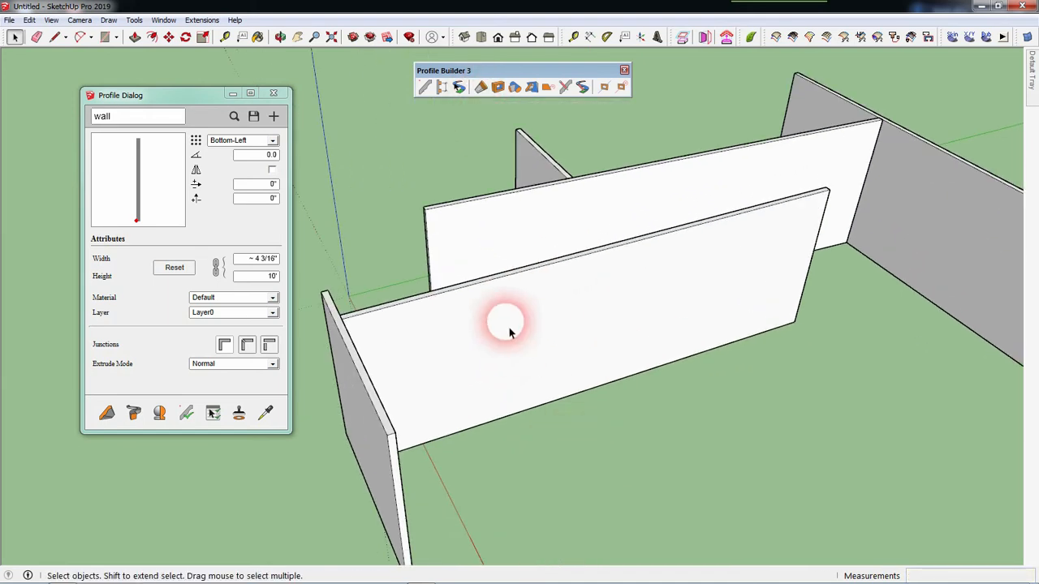
scroll(784, 220, "down", 3)
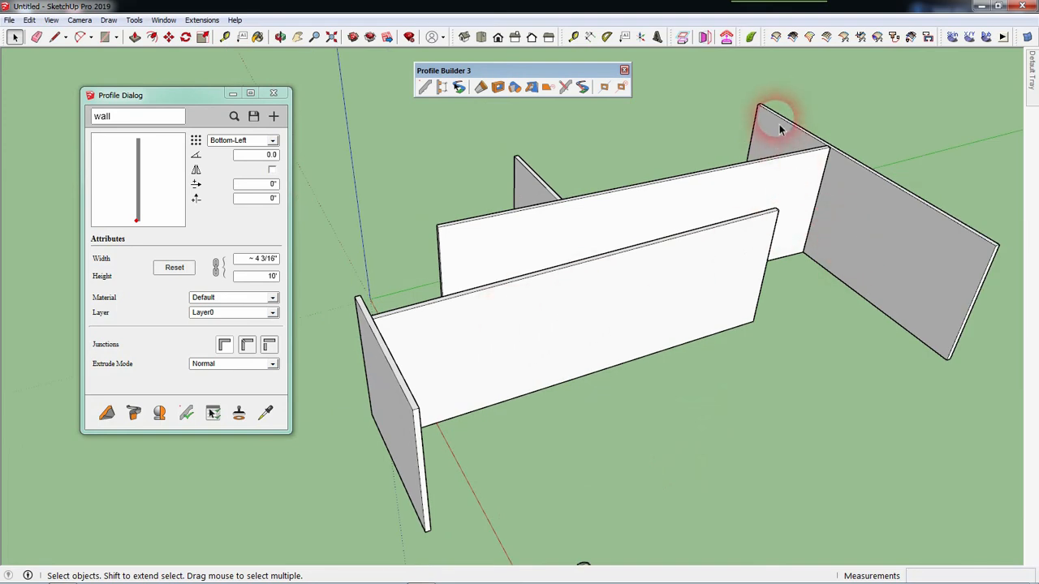
Build a closed rectangular enclosure about 20' 8" by 10' 8" from the wall profile on the open ground in front of the existing walls
scroll(574, 318, "down", 3)
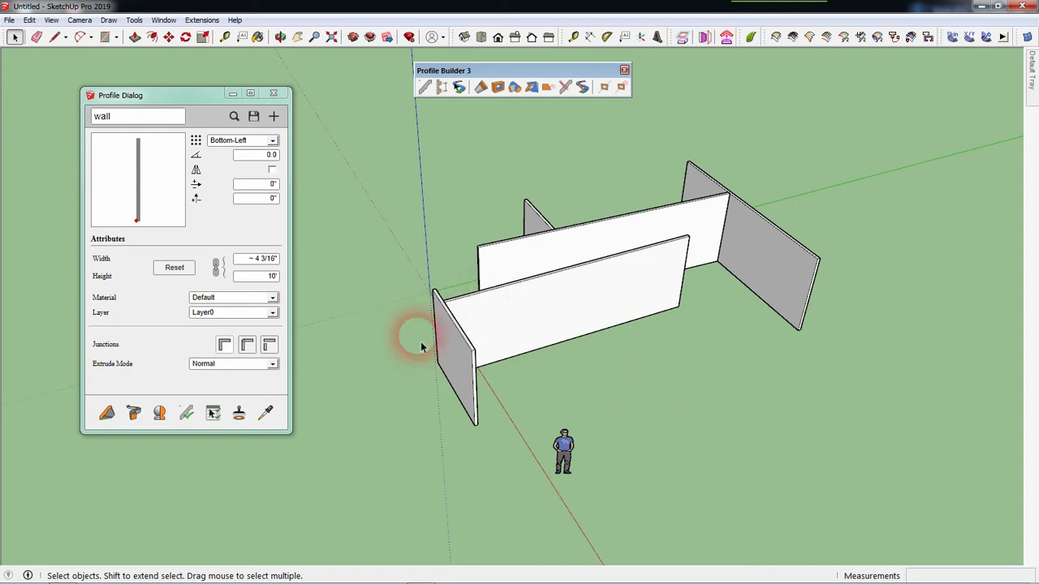
left_click(107, 414)
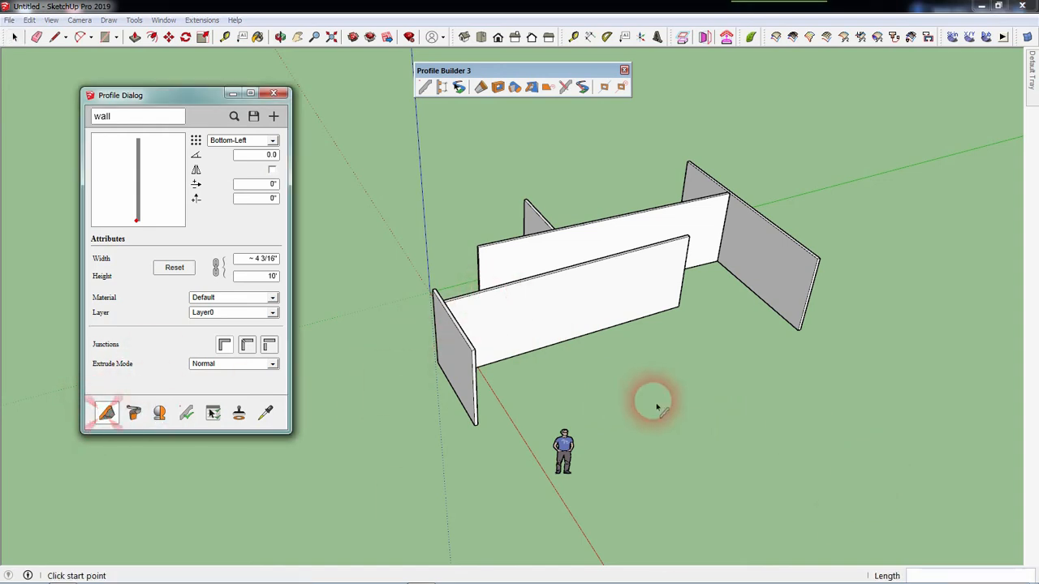
left_click(632, 413)
left_click(798, 368)
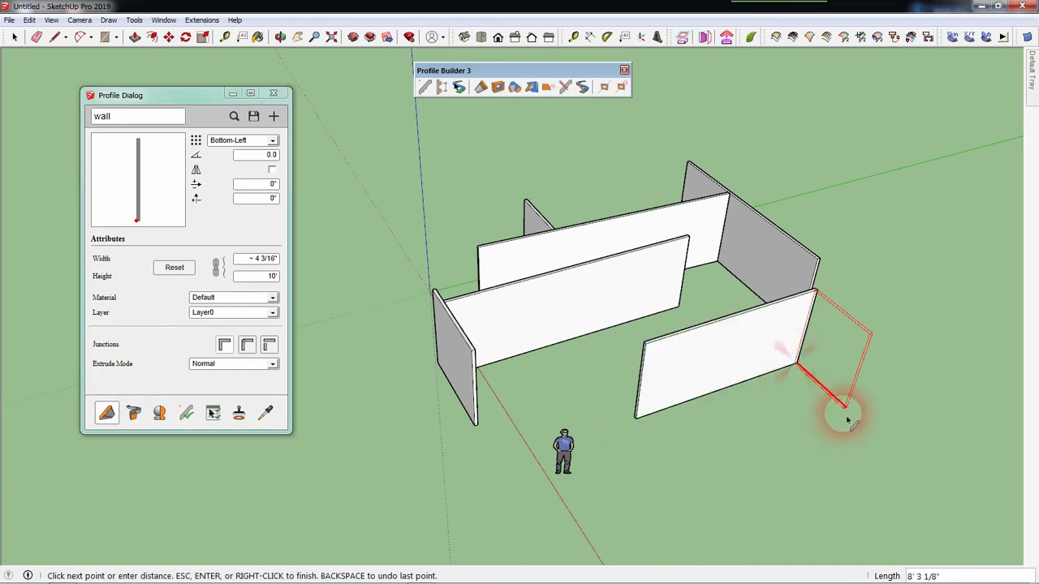
left_click(865, 424)
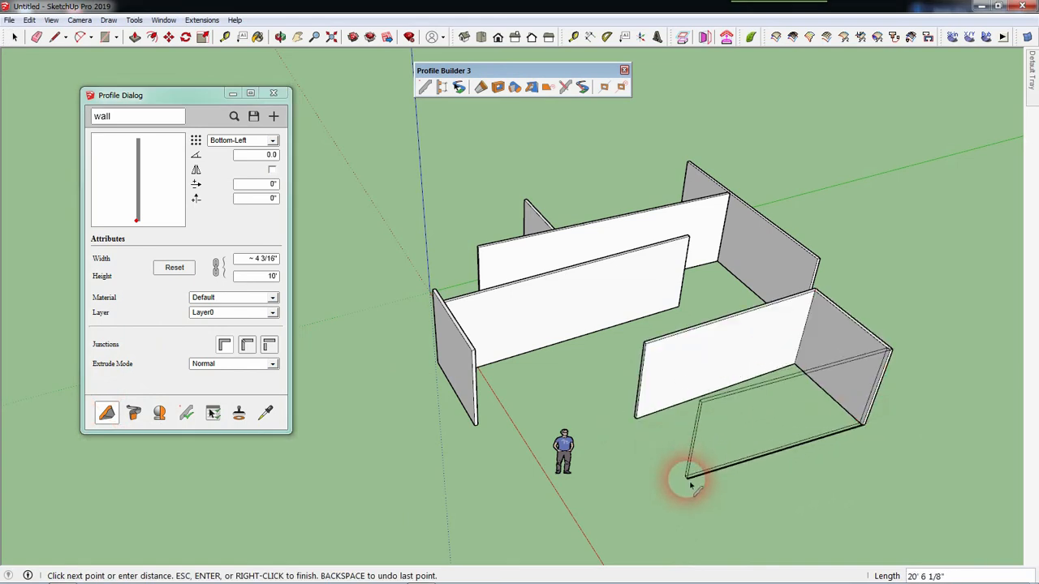
left_click(690, 489)
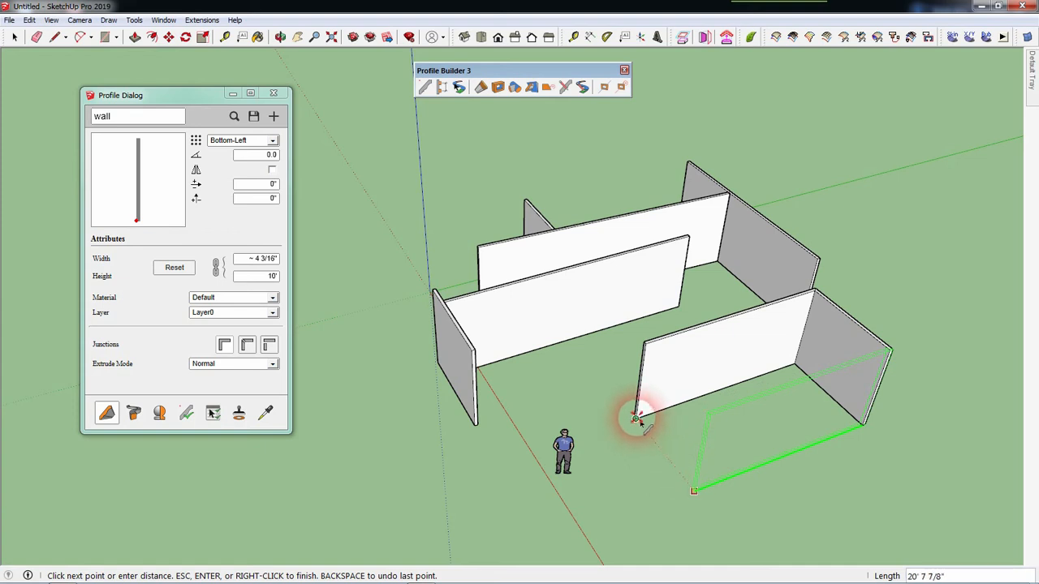
right_click(643, 439)
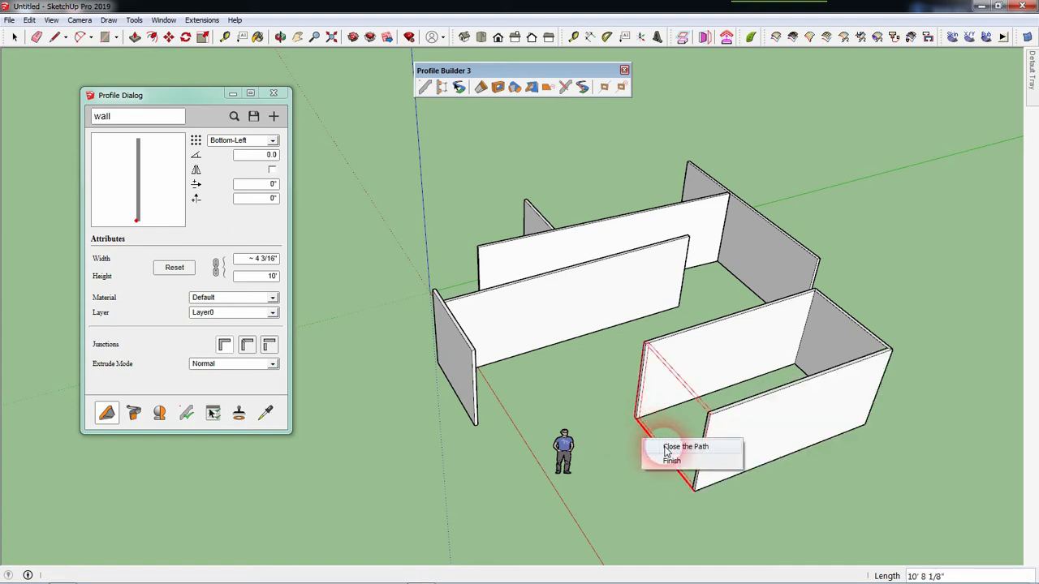
left_click(666, 447)
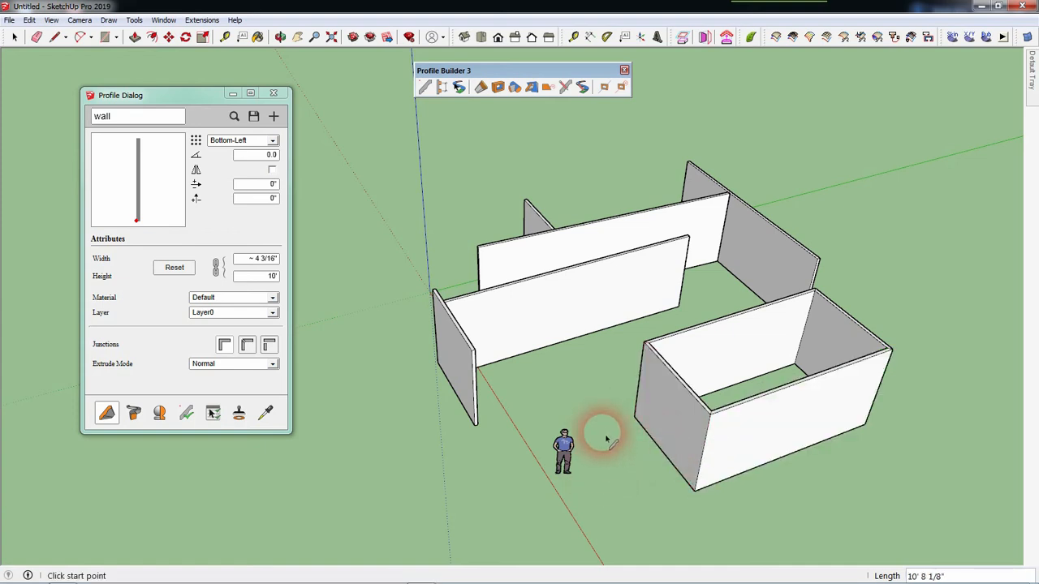
Try to pick an end on the closed rectangular wall with Extend or Split Profile Members
left_click(482, 87)
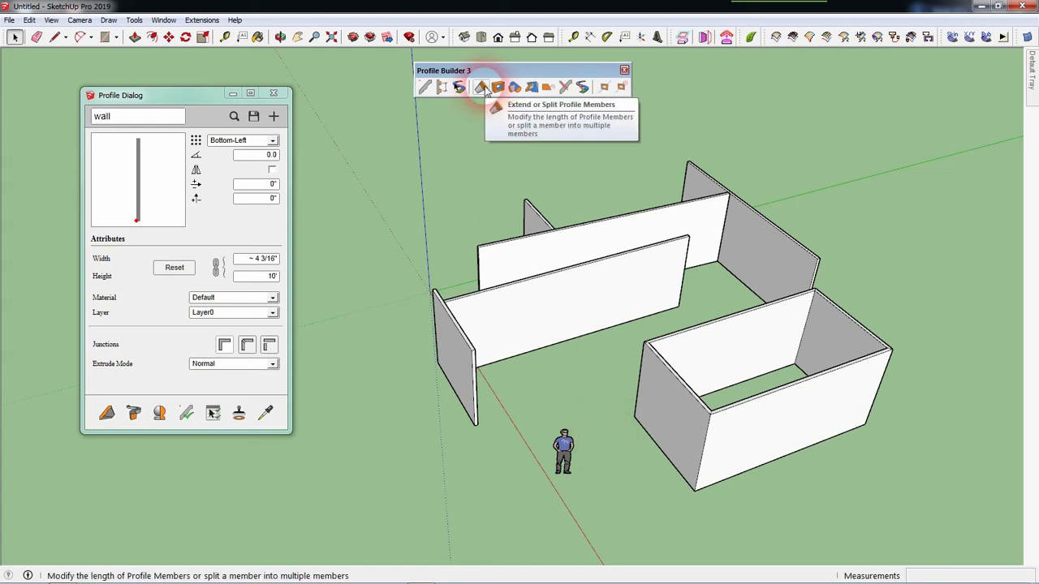
scroll(839, 457, "up", 5)
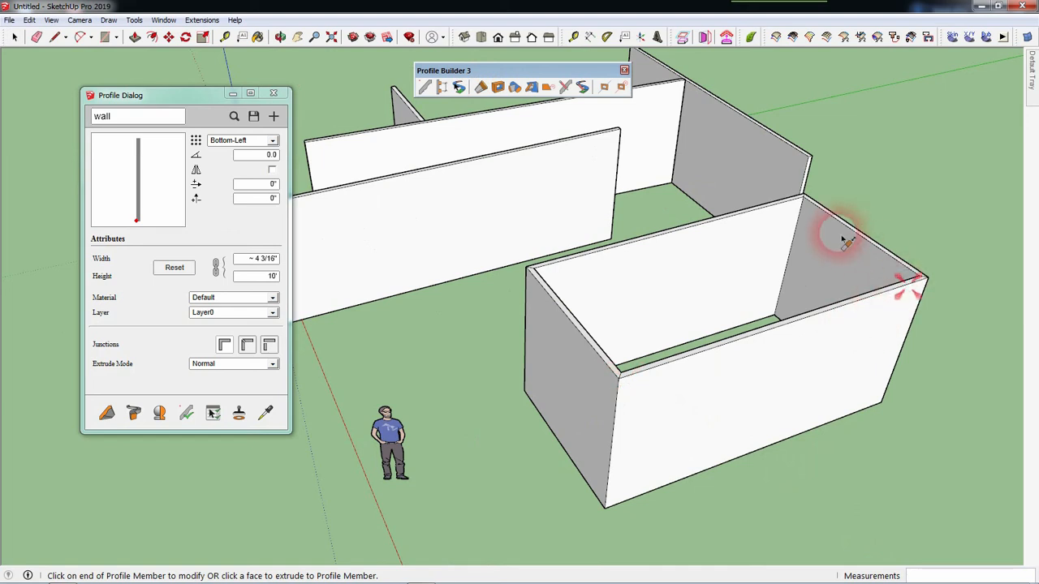
scroll(812, 467, "down", 4)
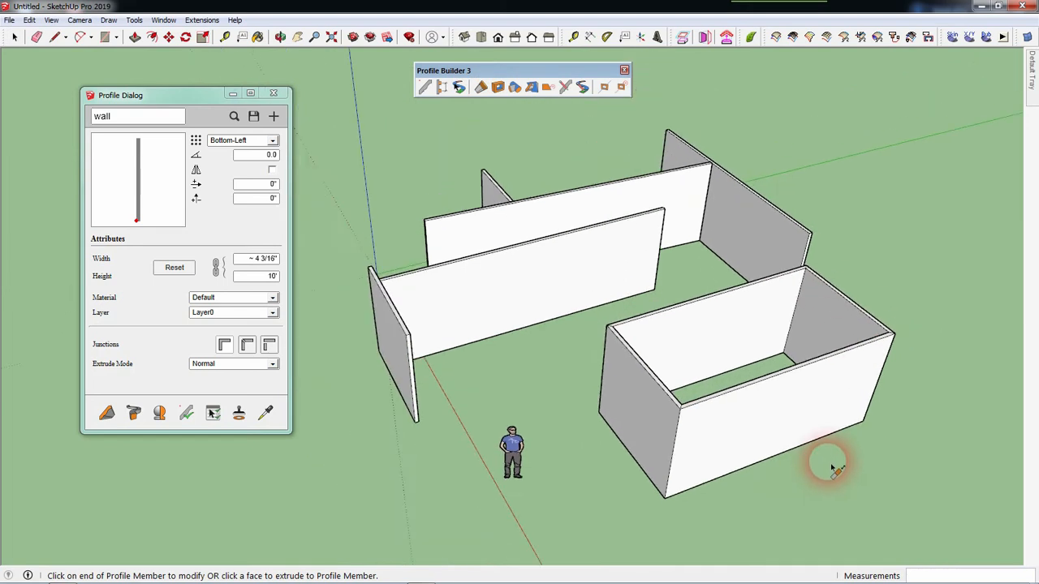
middle_click_drag(693, 397, 633, 412)
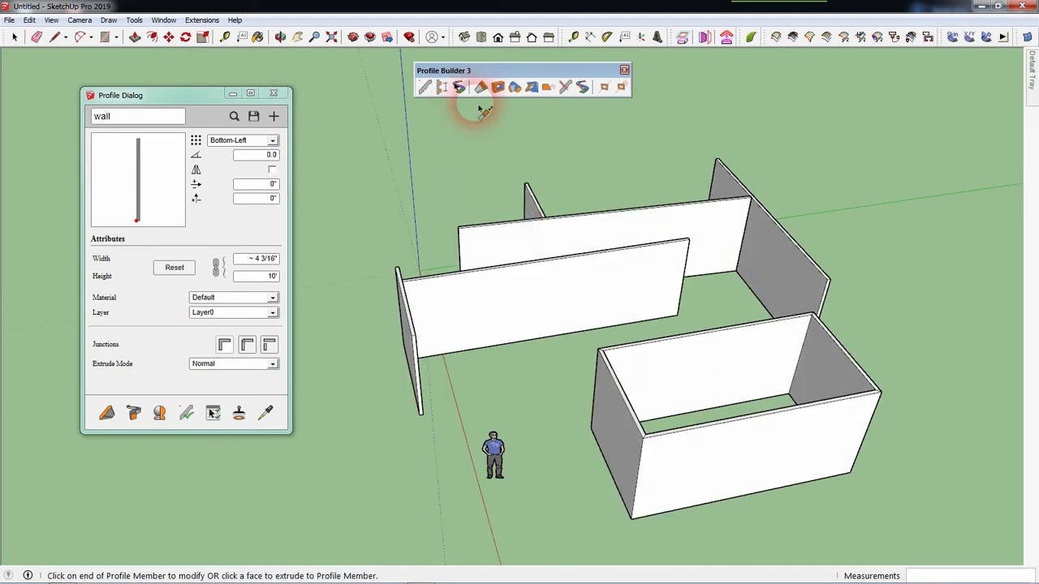
Shorten the long wall nearest the rectangular enclosure at both ends, by about 3' 11" beside the front perpendicular wall and 4' 7" at the opposite end
middle_click_drag(587, 320, 476, 297)
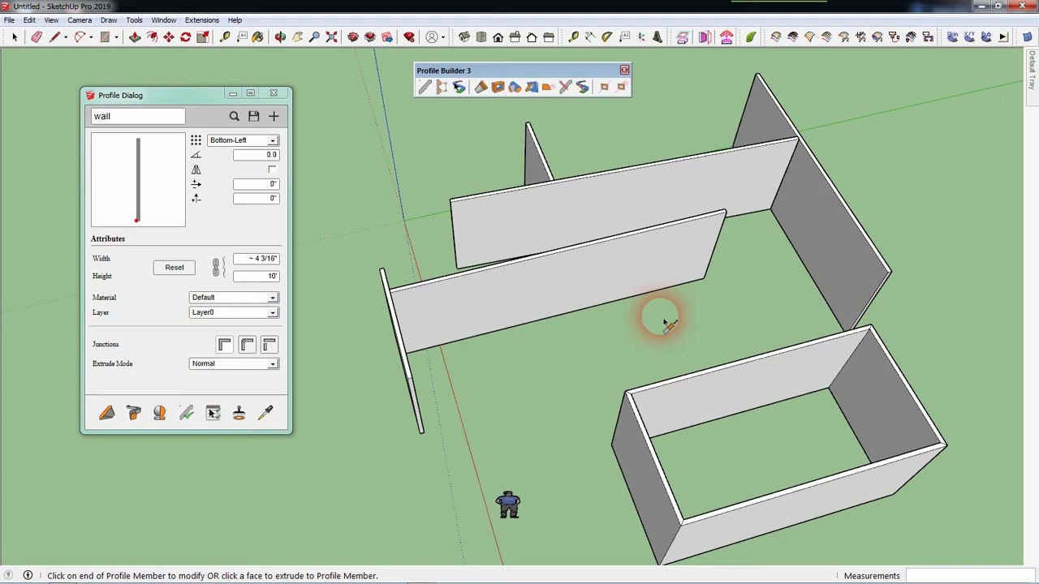
left_click(408, 317)
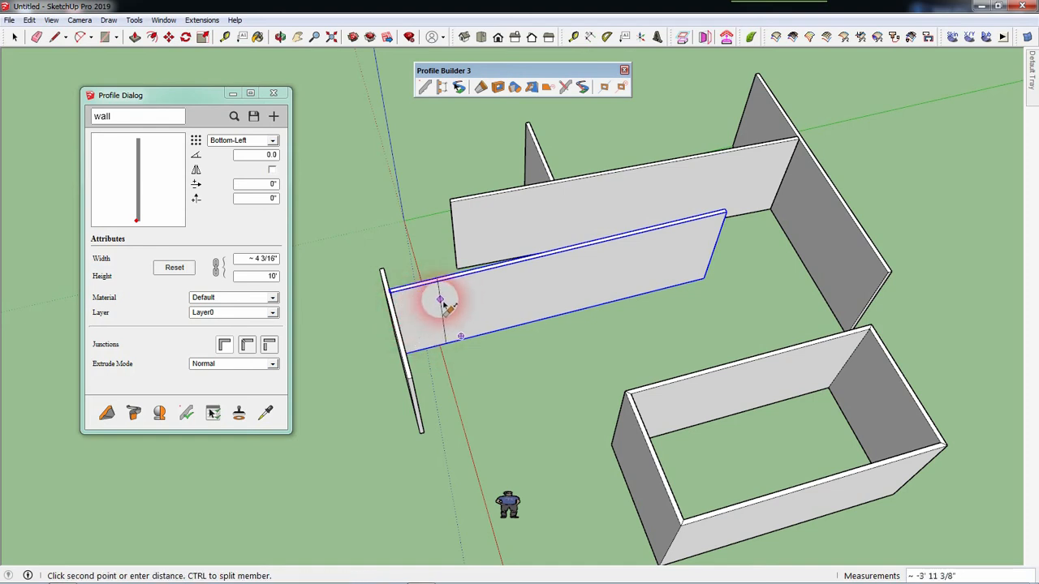
left_click(440, 303)
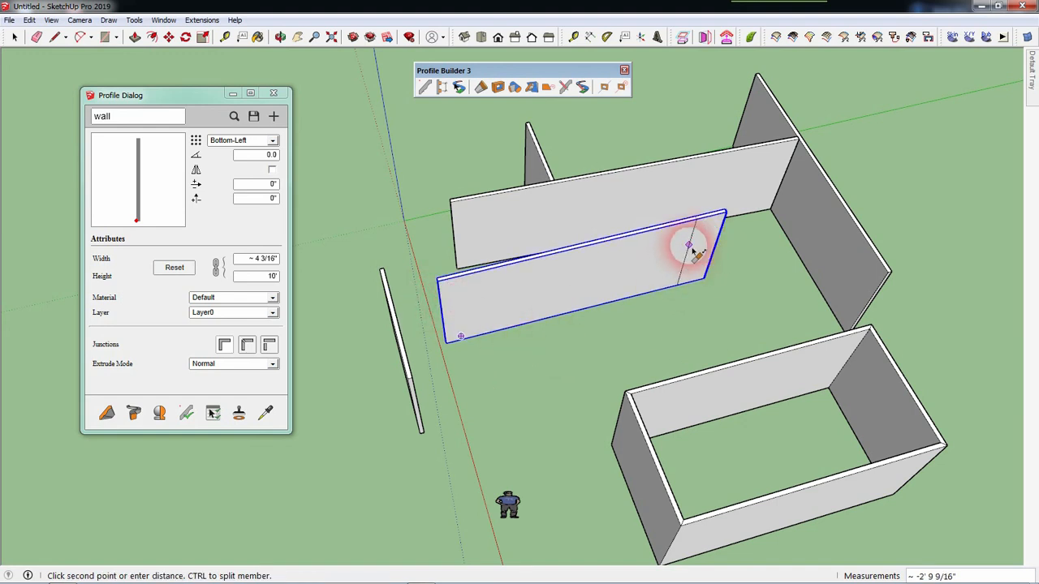
left_click(674, 258)
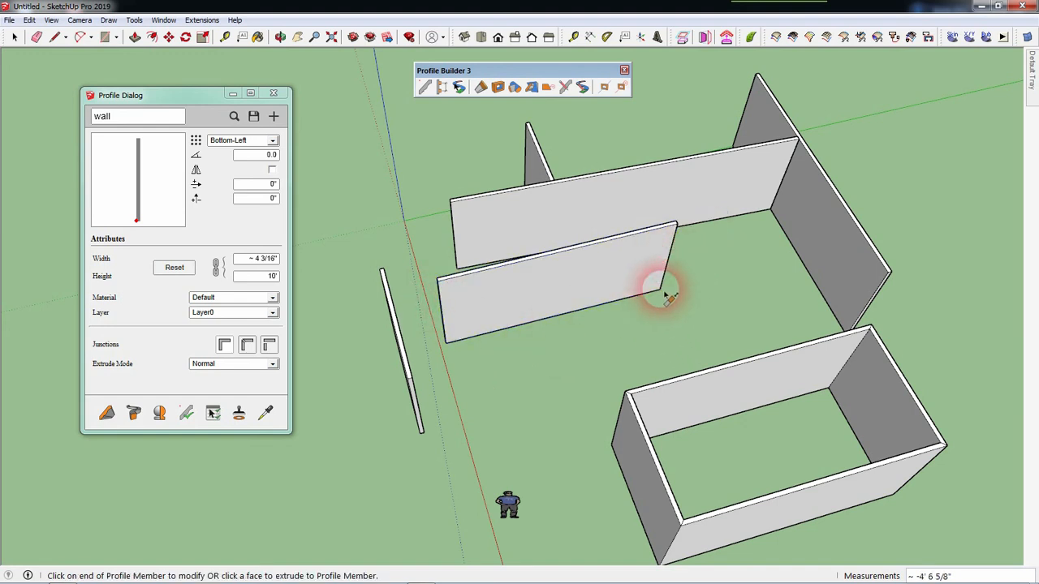
Lengthen the long wall nearest the rectangular enclosure at its back-wall end by about 4' 1", and extend the same end another 5'
scroll(674, 284, "up", 2)
middle_click_drag(696, 312, 568, 311)
middle_click_drag(546, 319, 614, 343)
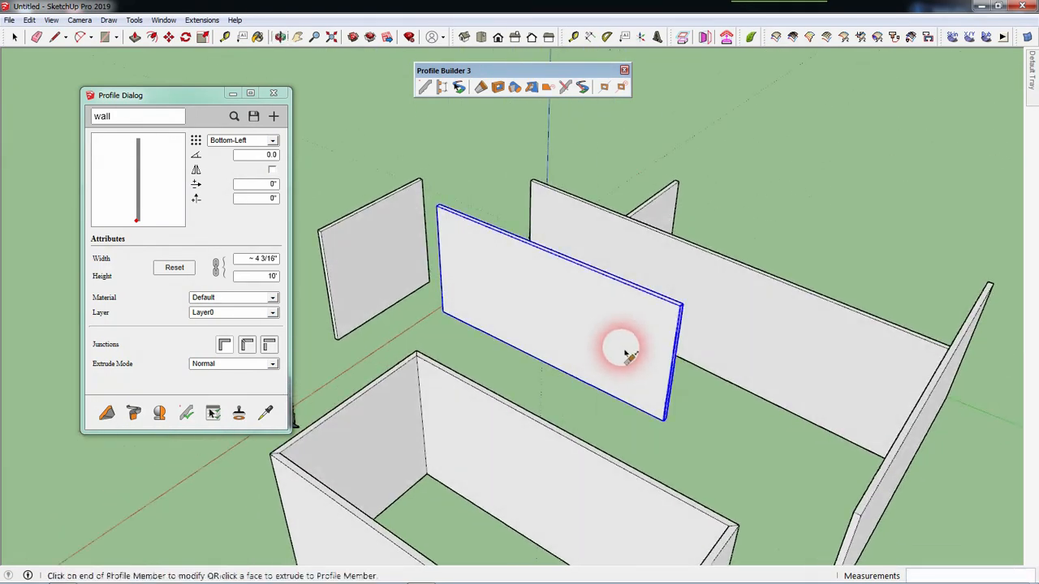
scroll(723, 458, "up", 3)
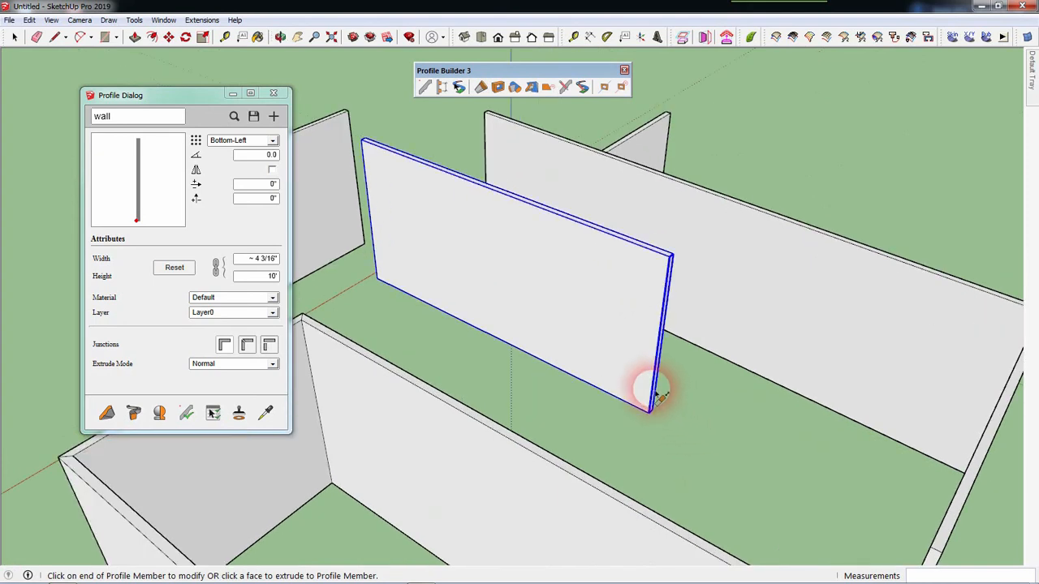
left_click(654, 399)
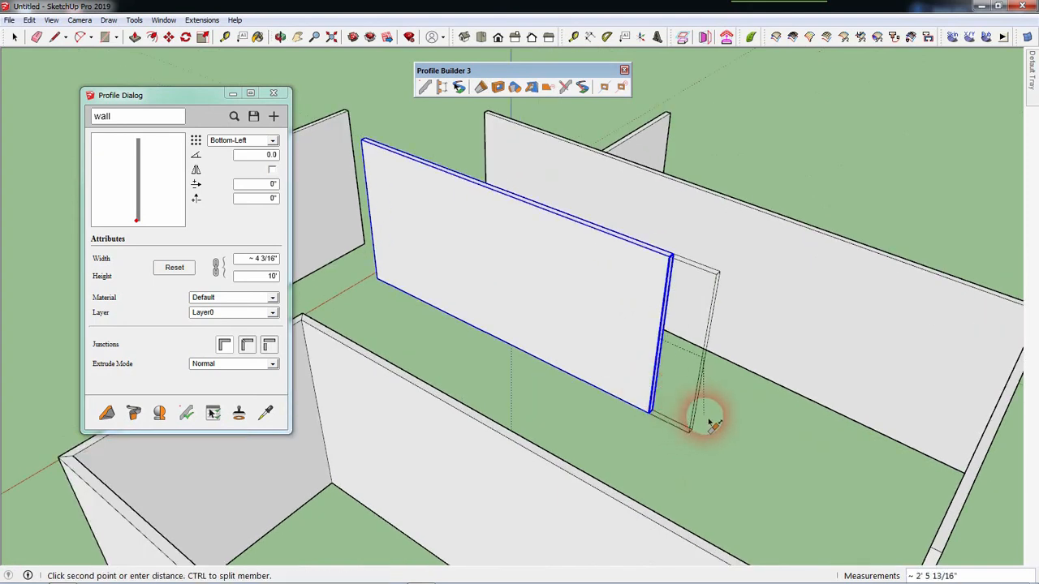
left_click(735, 435)
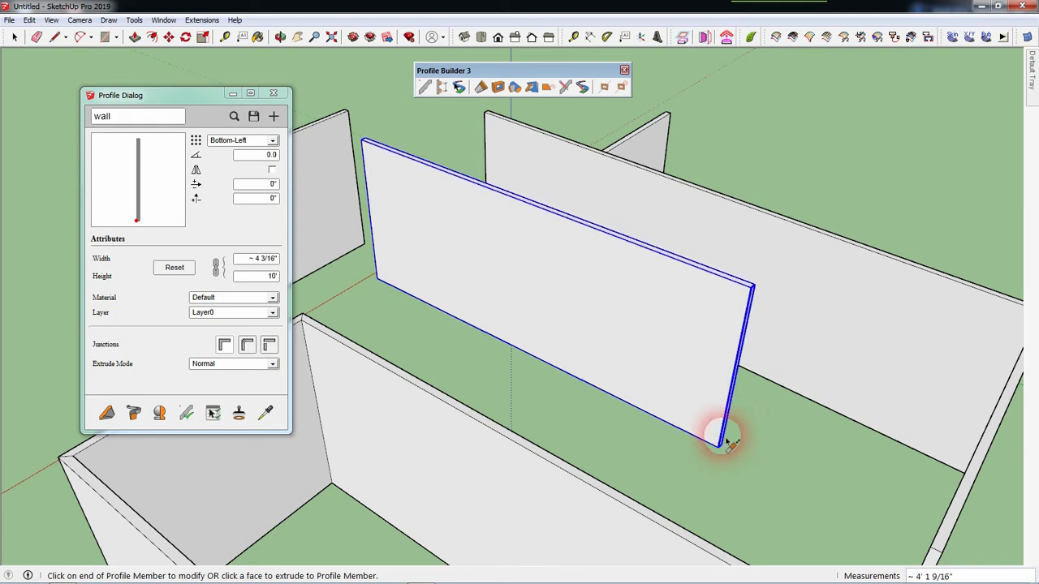
left_click(721, 442)
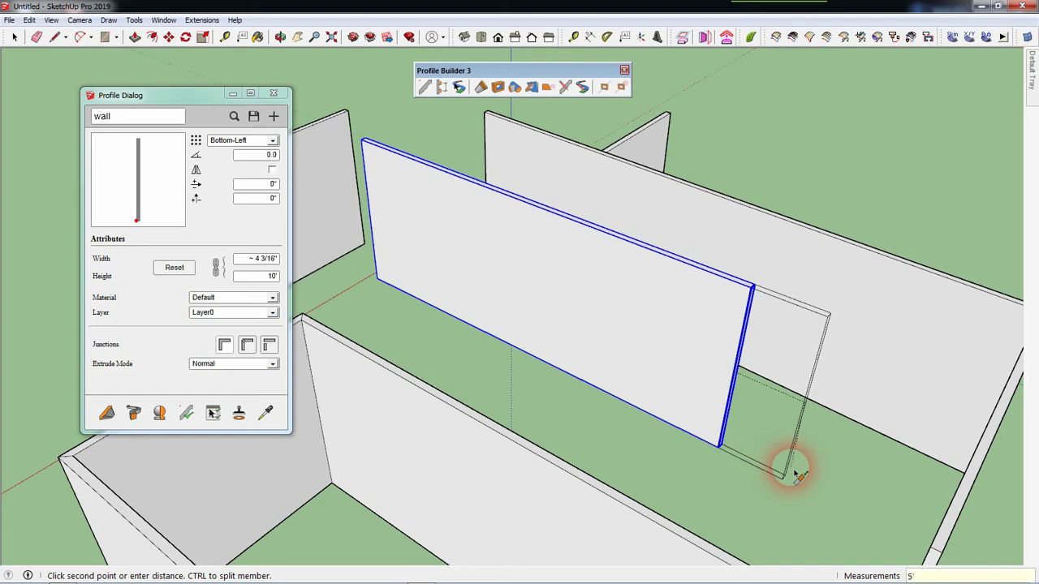
left_click(795, 474)
Lengthen the front perpendicular wall by 10' at its end towards the human figure
middle_click_drag(417, 317, 725, 388)
scroll(725, 388, "down", 3)
scroll(731, 308, "down", 3)
middle_click_drag(598, 338, 714, 325)
left_click(470, 467)
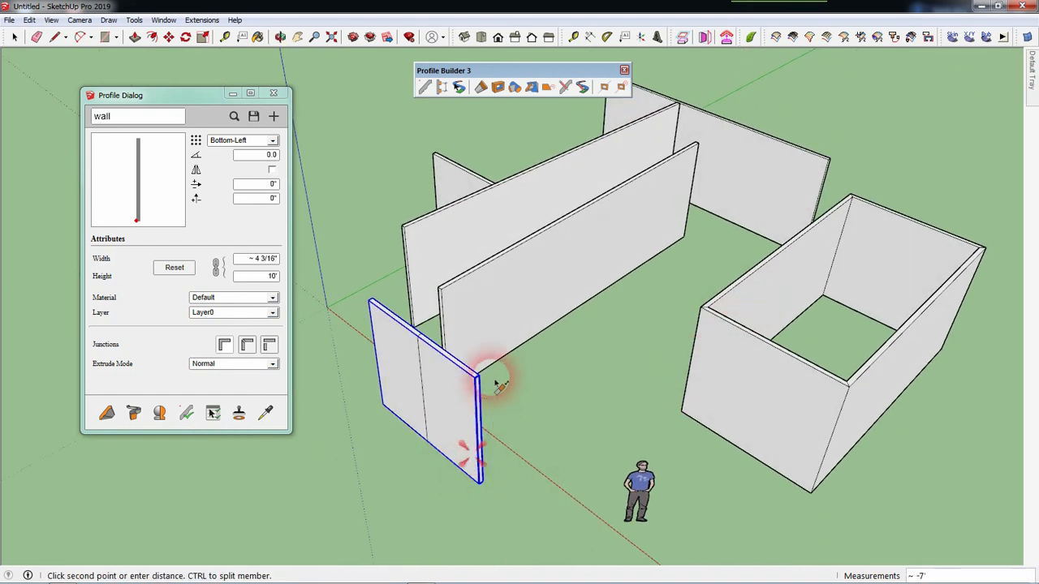
scroll(528, 402, "down", 3)
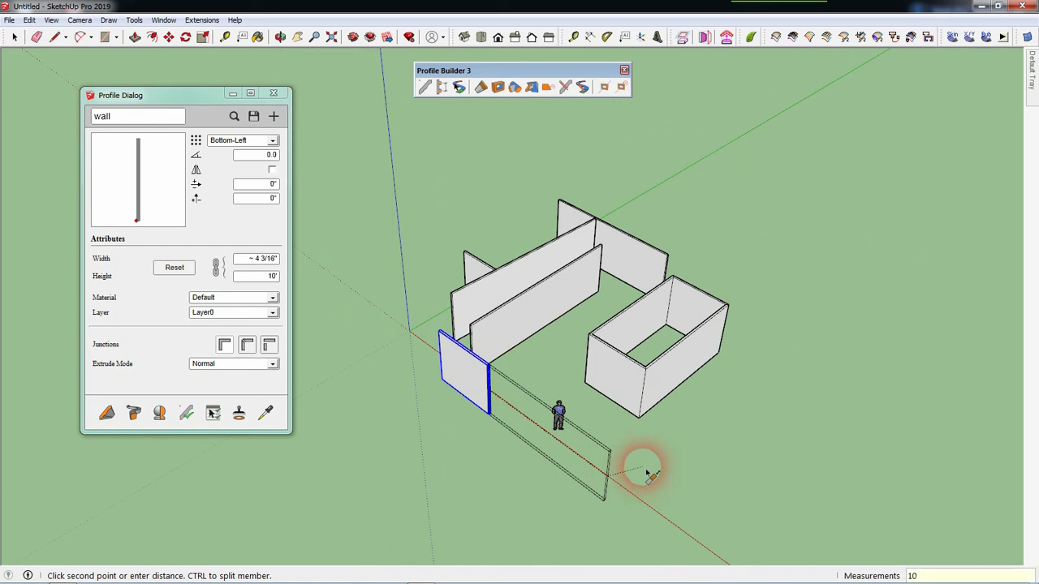
left_click(645, 474)
Split the lengthened front perpendicular wall into two members about 6' 2" from its end beside the human figure
scroll(479, 439, "up", 5)
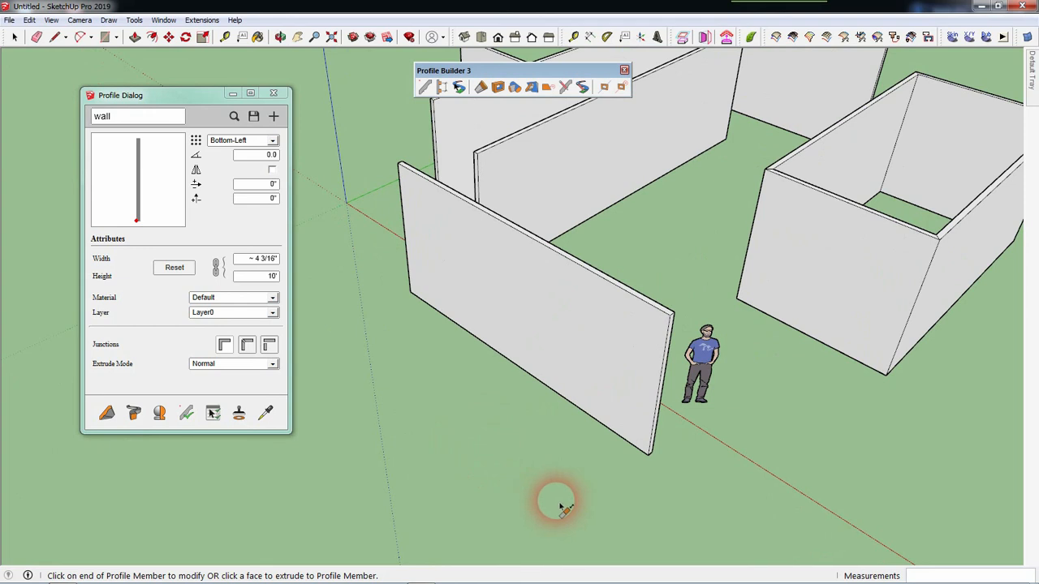
scroll(535, 475, "down", 3)
middle_click_drag(514, 456, 622, 482)
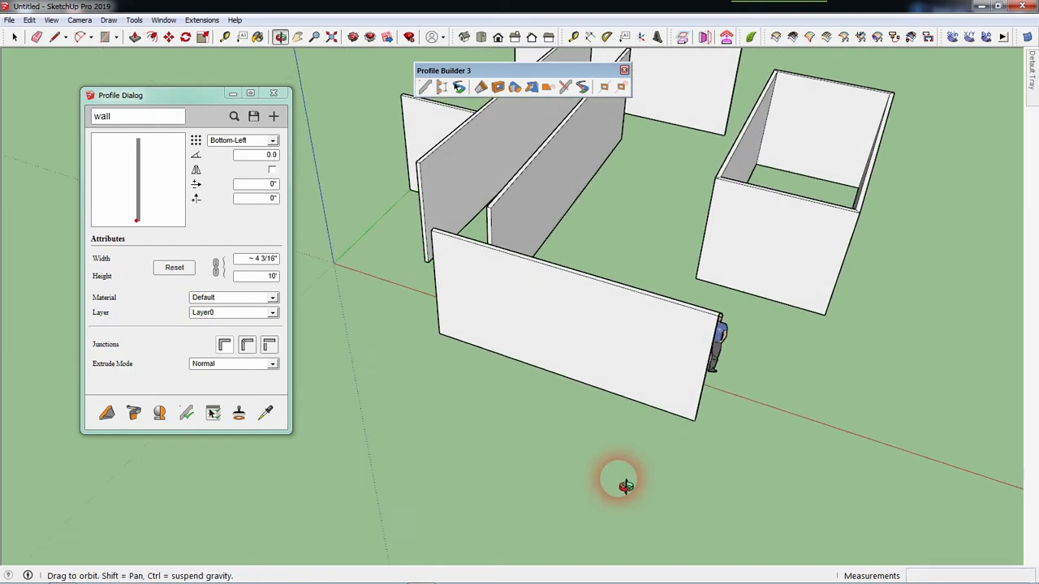
scroll(657, 349, "down", 1)
scroll(673, 327, "up", 5)
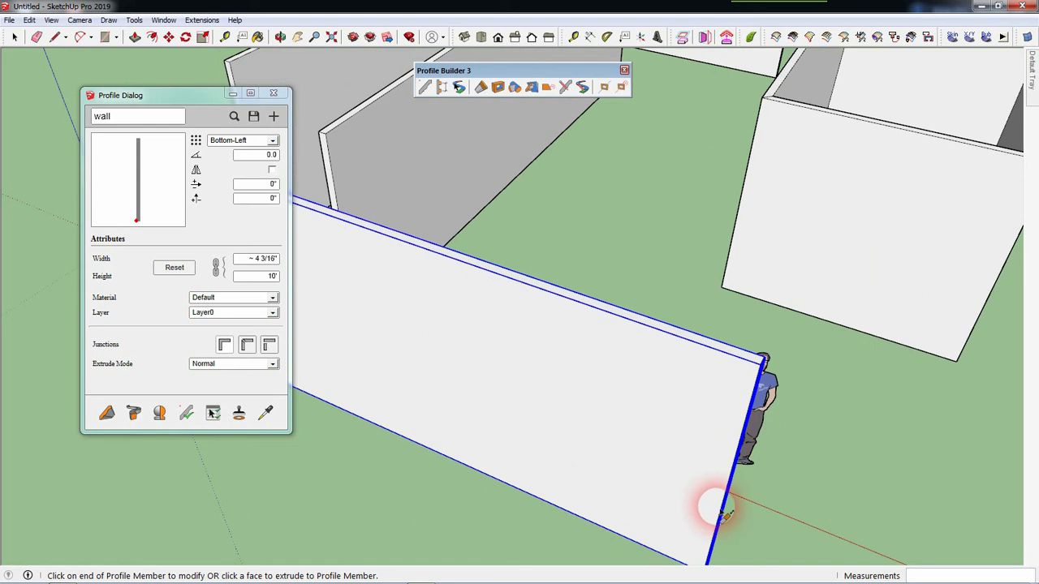
left_click_drag(722, 511, 551, 376)
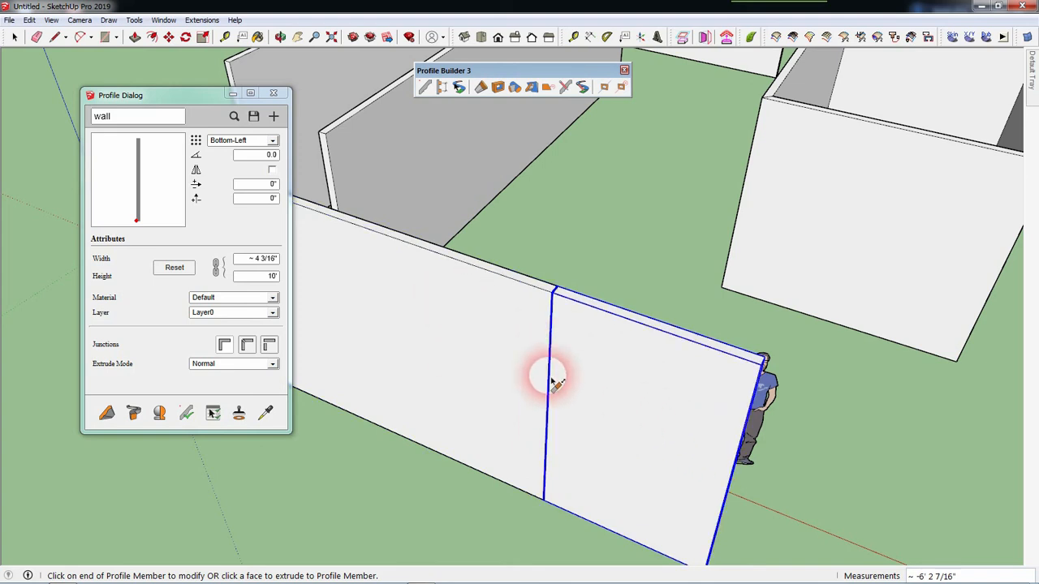
middle_click_drag(578, 445, 742, 452)
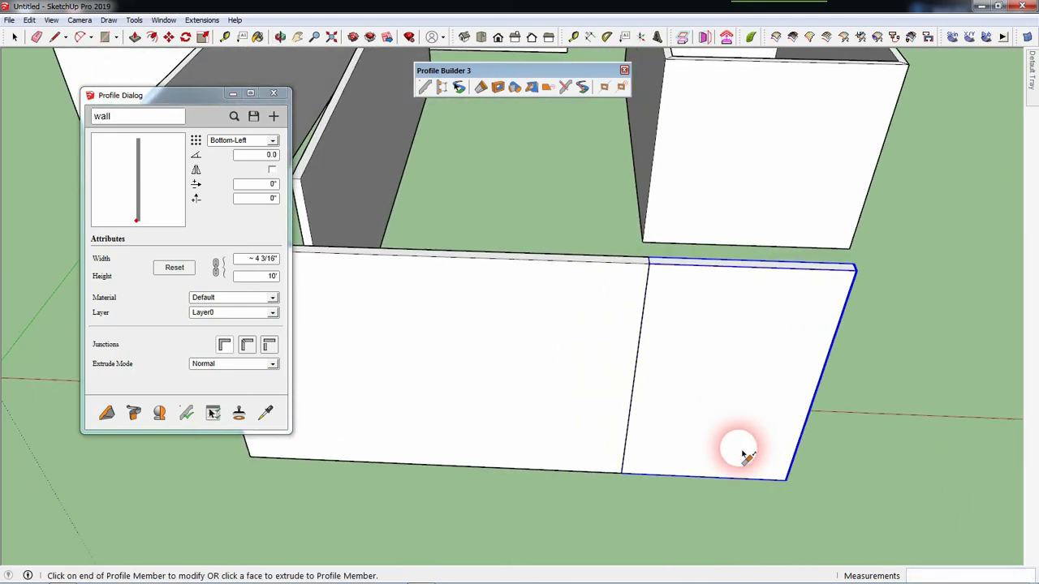
Leave the extend tool and select each piece of the split front wall in turn to check that they are separate
key("space")
left_click(555, 371)
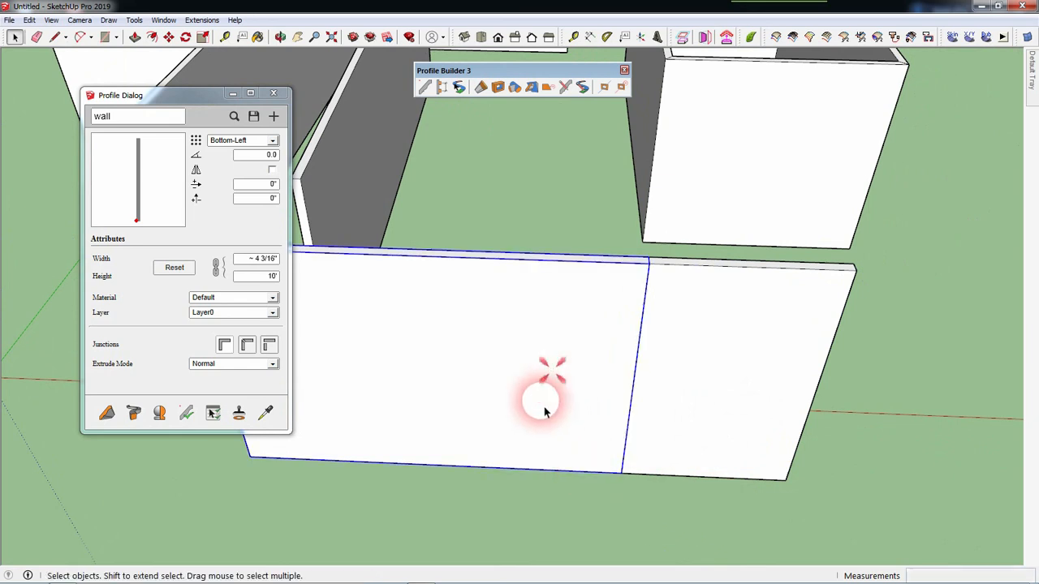
left_click(756, 366)
left_click(631, 520)
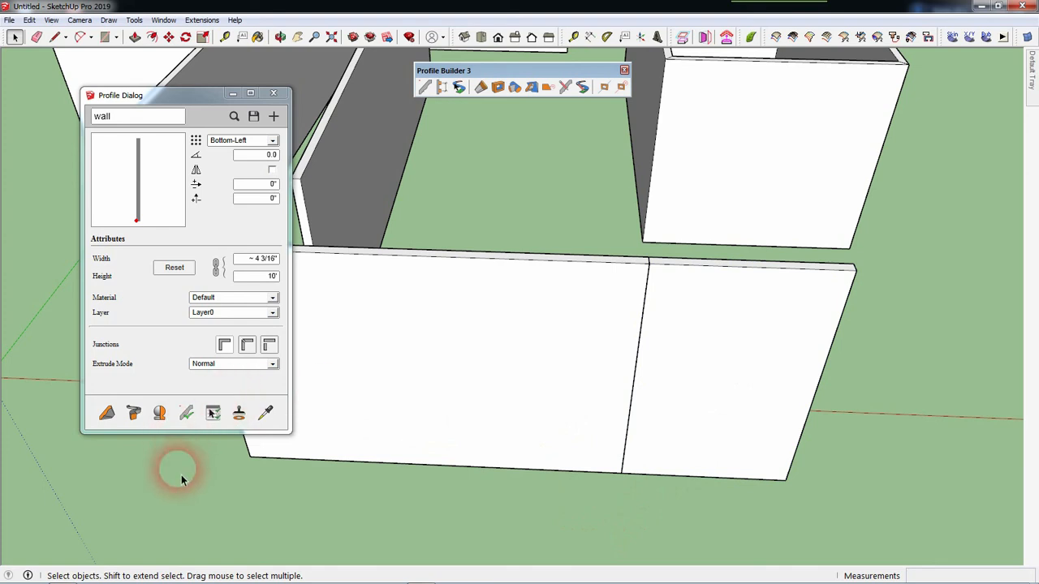
Shorten the longer piece of the front wall by about 2' 8" at the split, opening a gap between the pieces
left_click(481, 87)
middle_click_drag(476, 424, 614, 399)
left_click(680, 338)
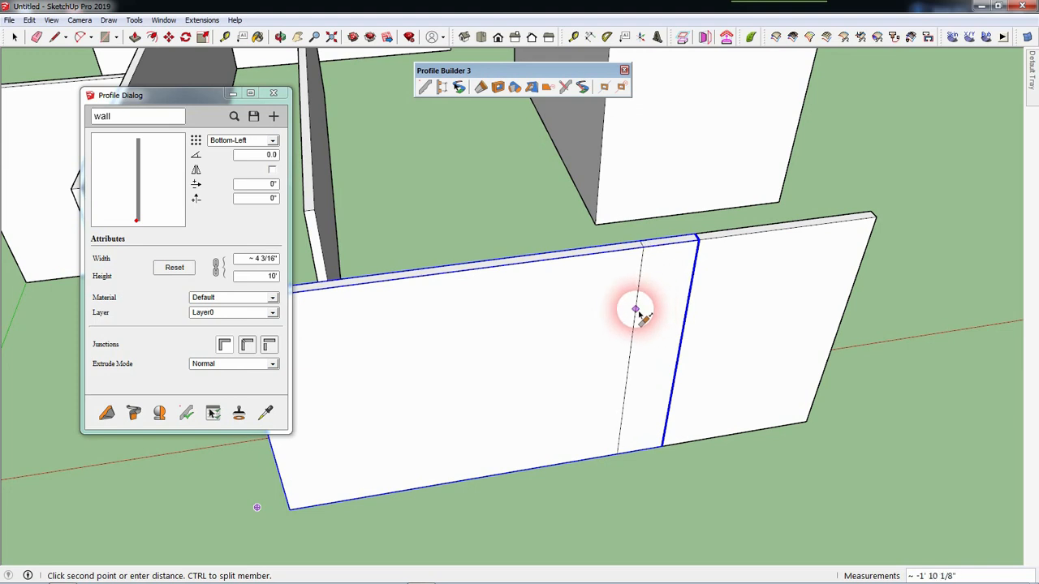
left_click(610, 318)
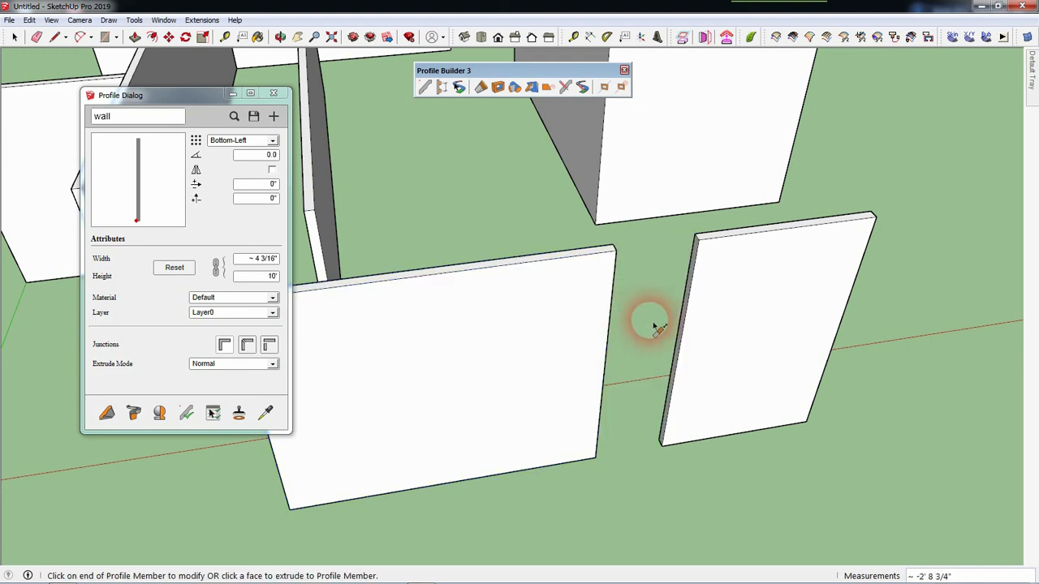
Split the longer front wall piece about 4' 1" from its end nearest the origin
scroll(637, 468, "down", 1)
scroll(593, 347, "down", 2)
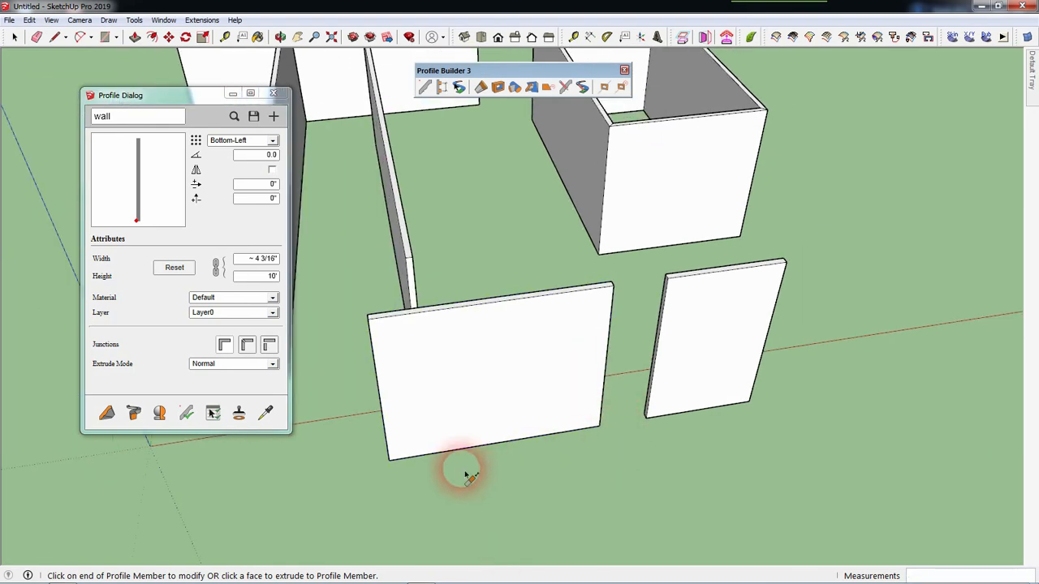
scroll(410, 459, "up", 2)
scroll(410, 460, "up", 1)
left_click(387, 405)
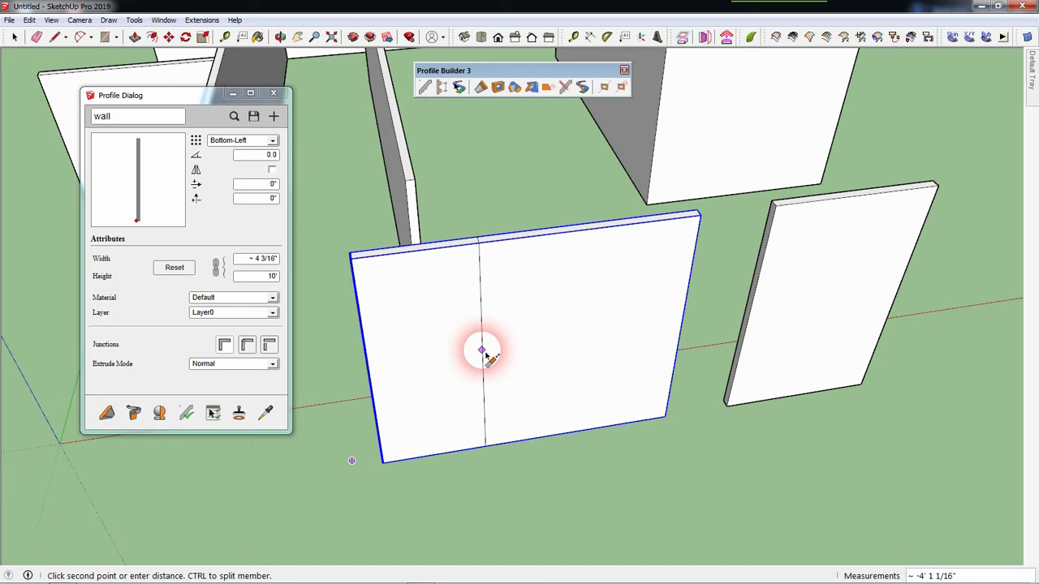
left_click(482, 351, "ctrl")
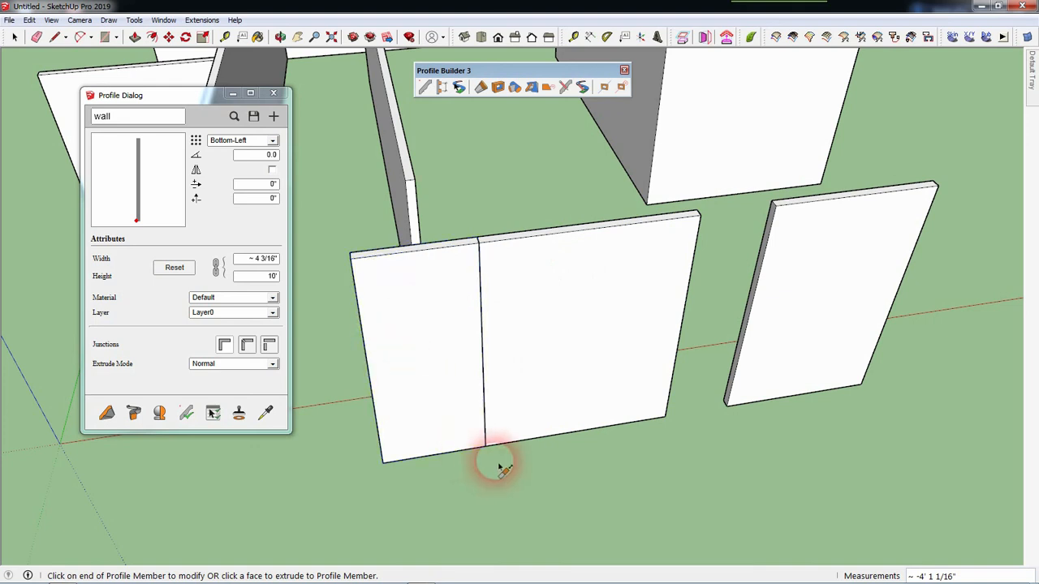
Shorten the middle front wall piece by about 3' 2" at the split to open a second gap, and leave the extend tool
left_click(487, 370)
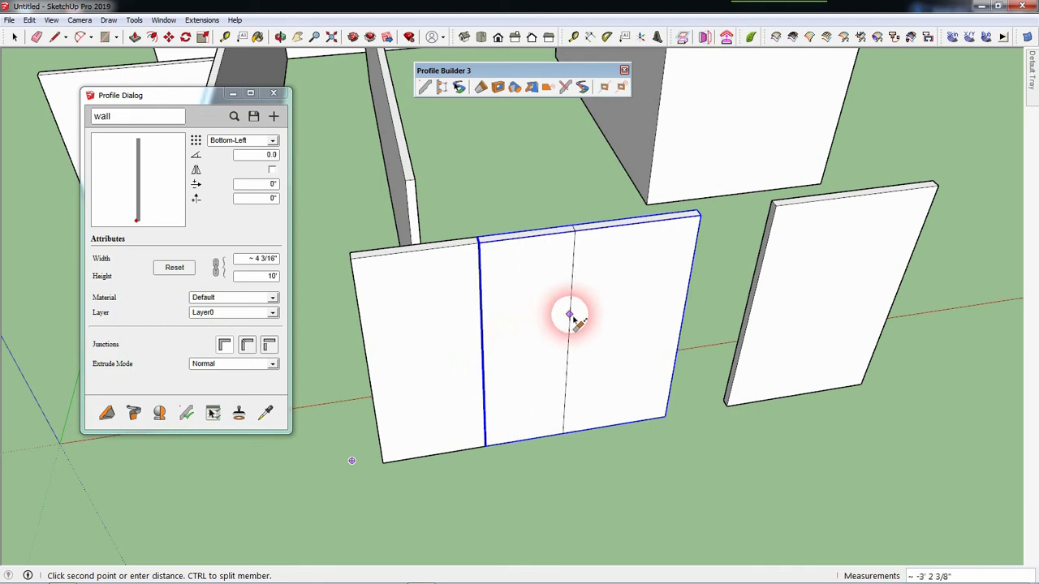
left_click(569, 316)
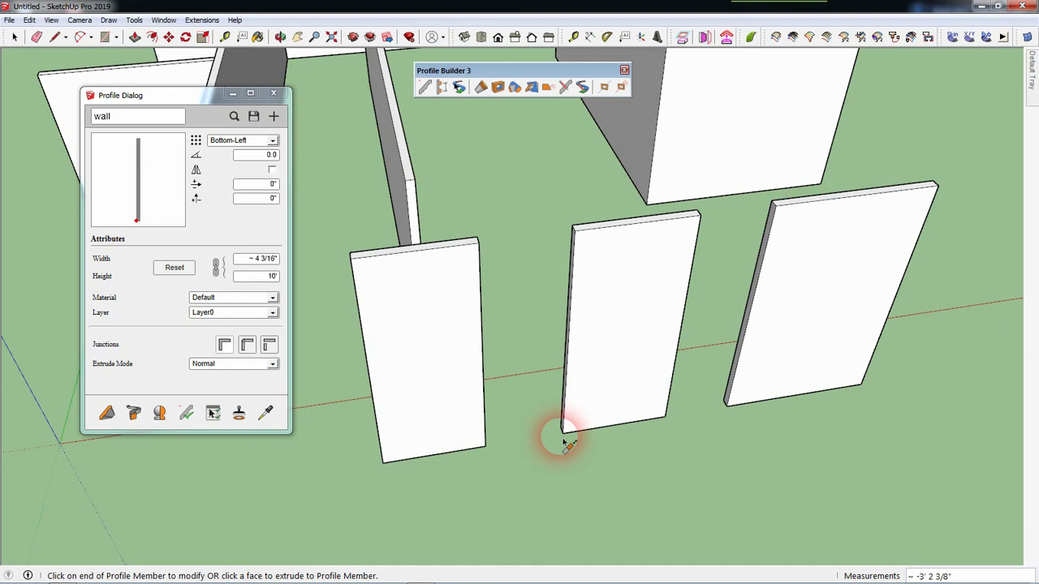
key("space")
middle_click_drag(598, 463, 491, 425)
middle_click_drag(503, 205, 484, 267)
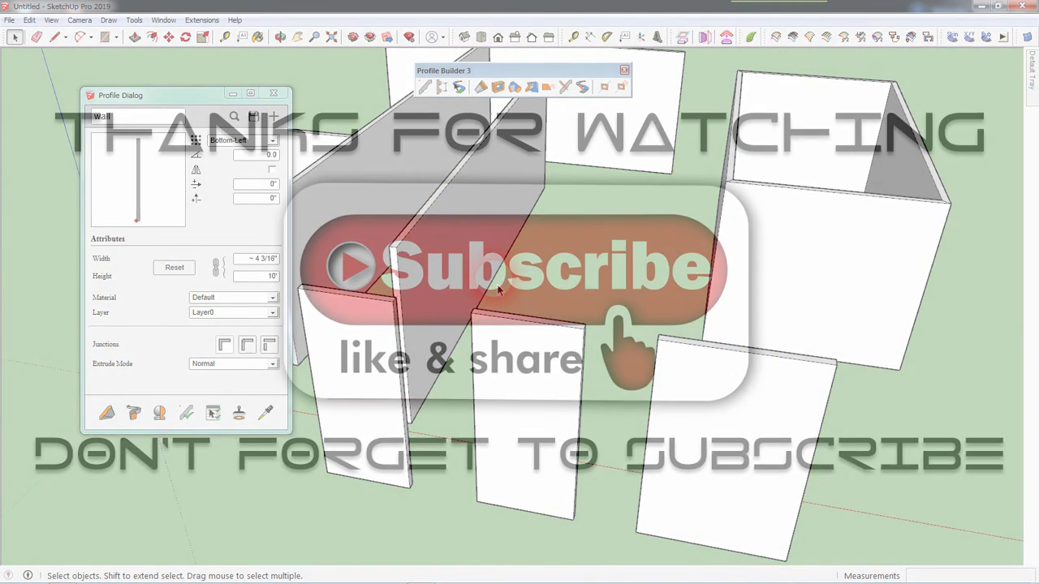